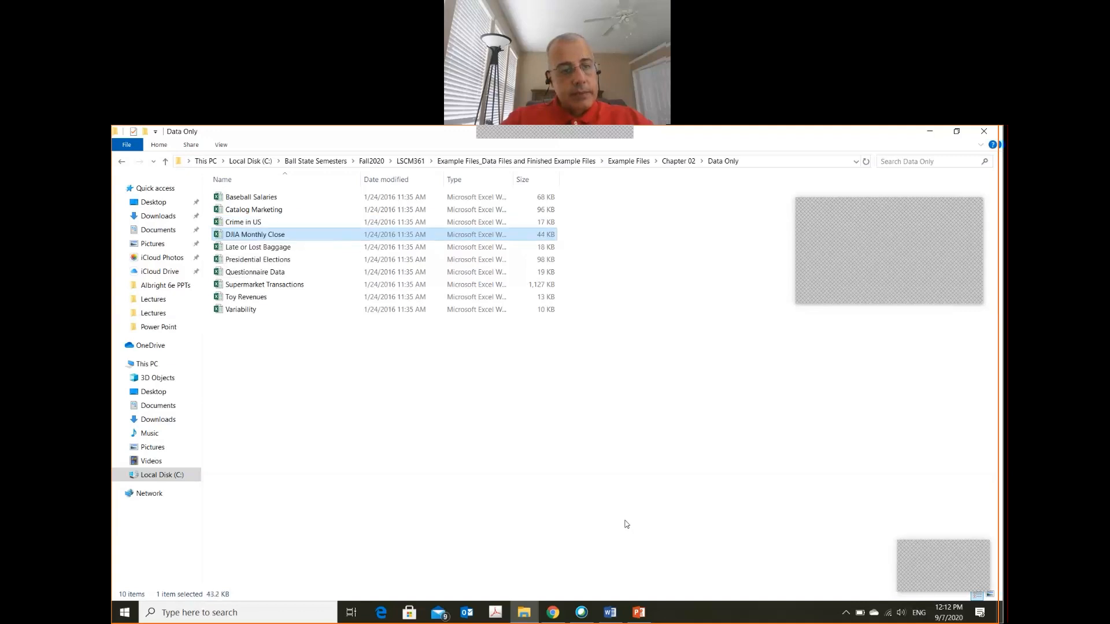
# Open the Supermarket Transactions workbook from the Chapter 02 Data Only folder
pyautogui.press('Down')
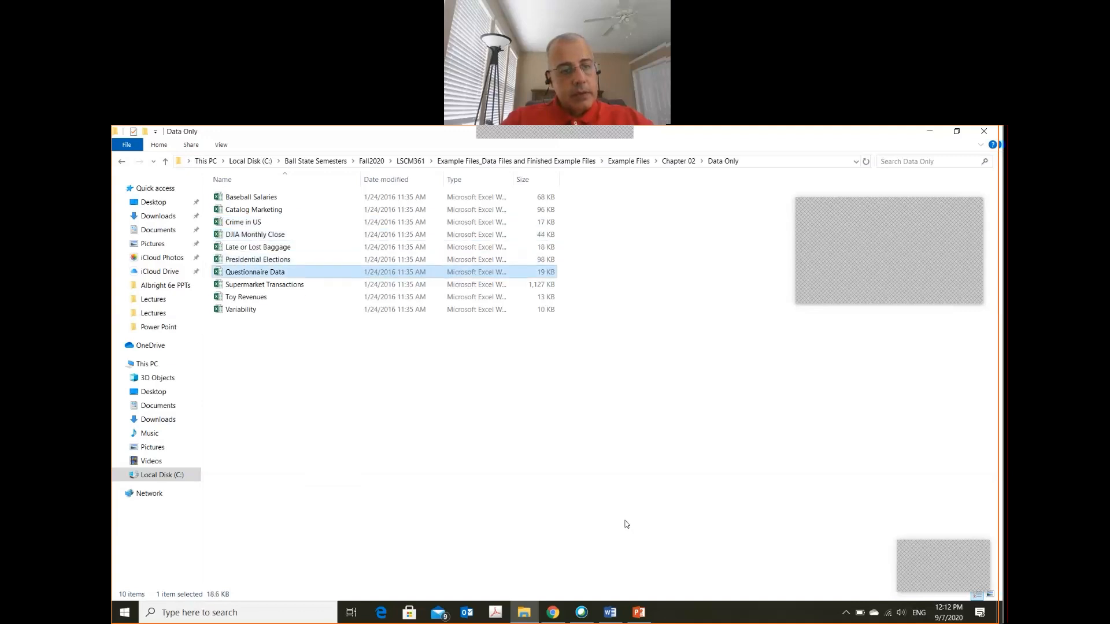
pyautogui.press('Down')
pyautogui.press('Down')
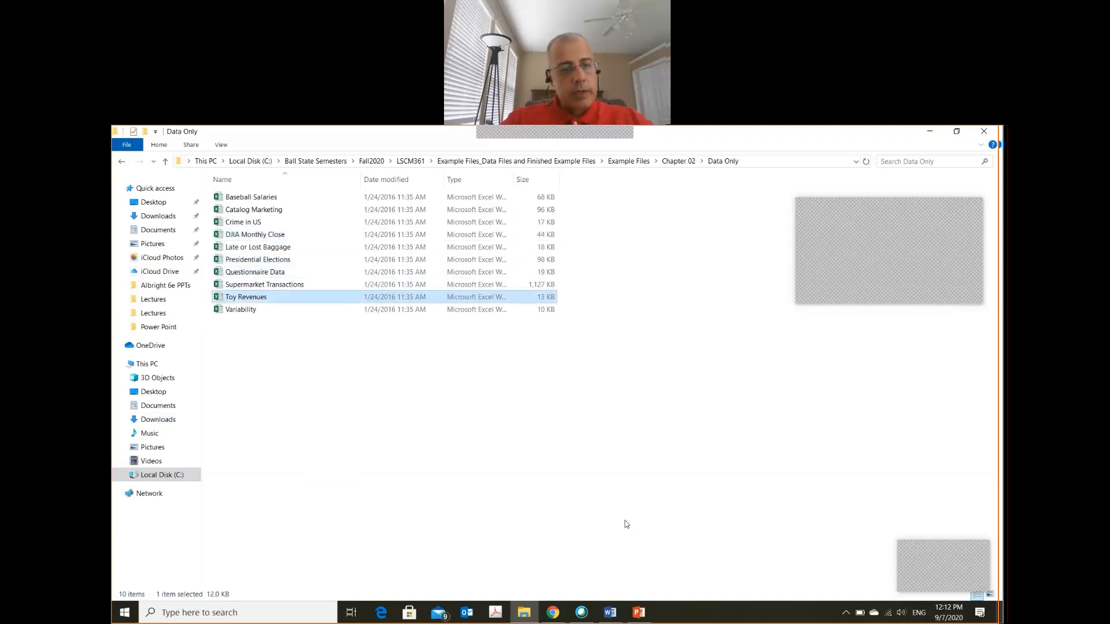
pyautogui.press('Up')
pyautogui.press('Return')
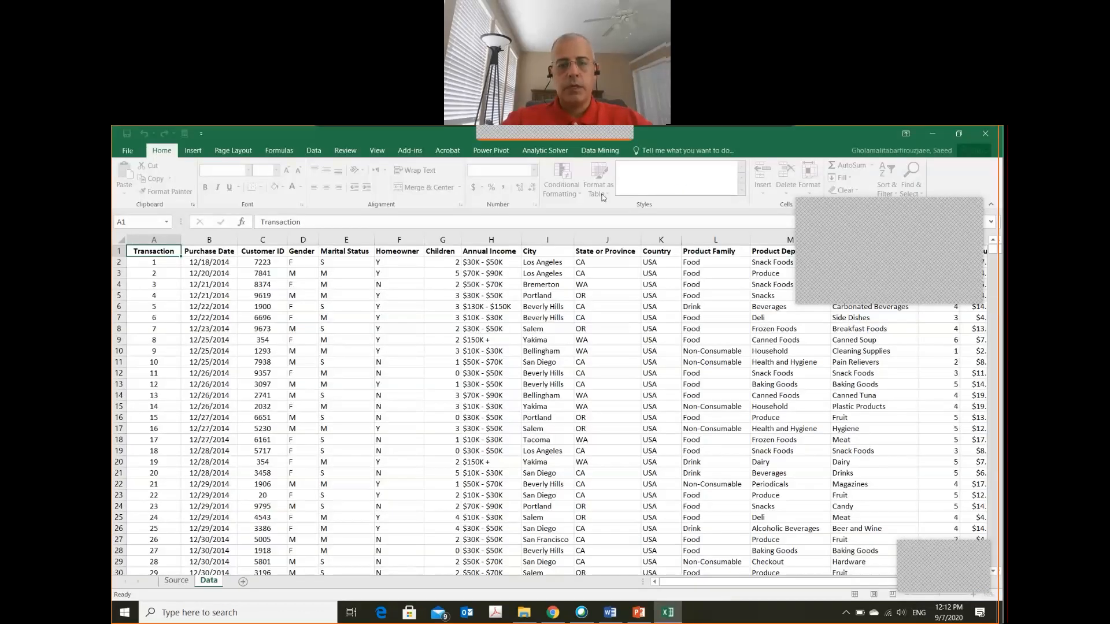
# Examine the Data sheet's columns, from the customer attributes such as Gender across to the product and revenue fields
pyautogui.click(445, 328)
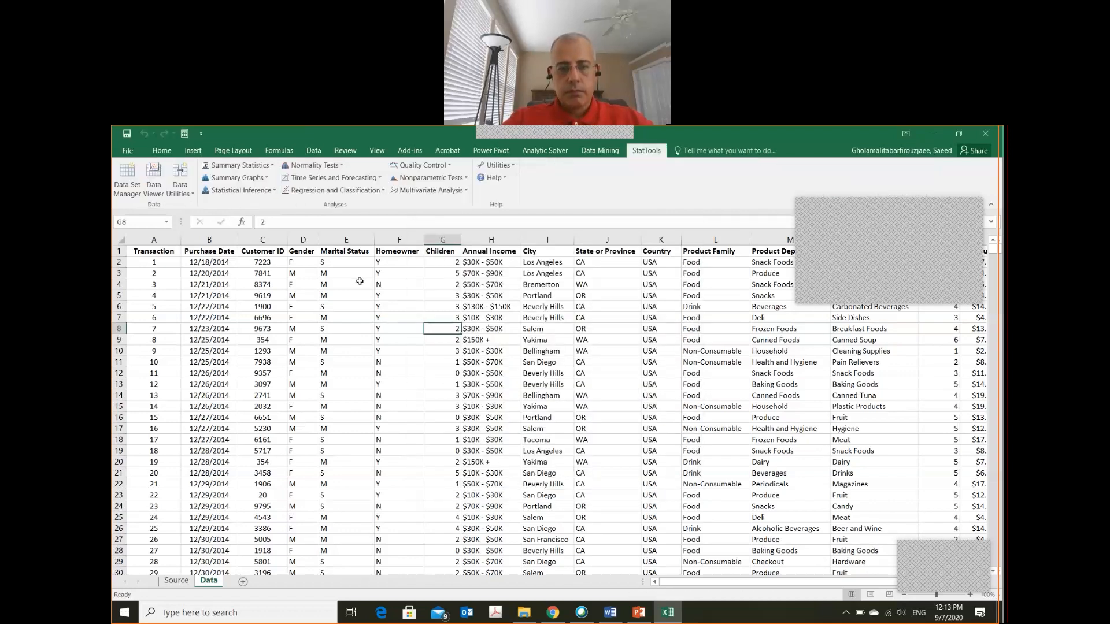
pyautogui.click(393, 308)
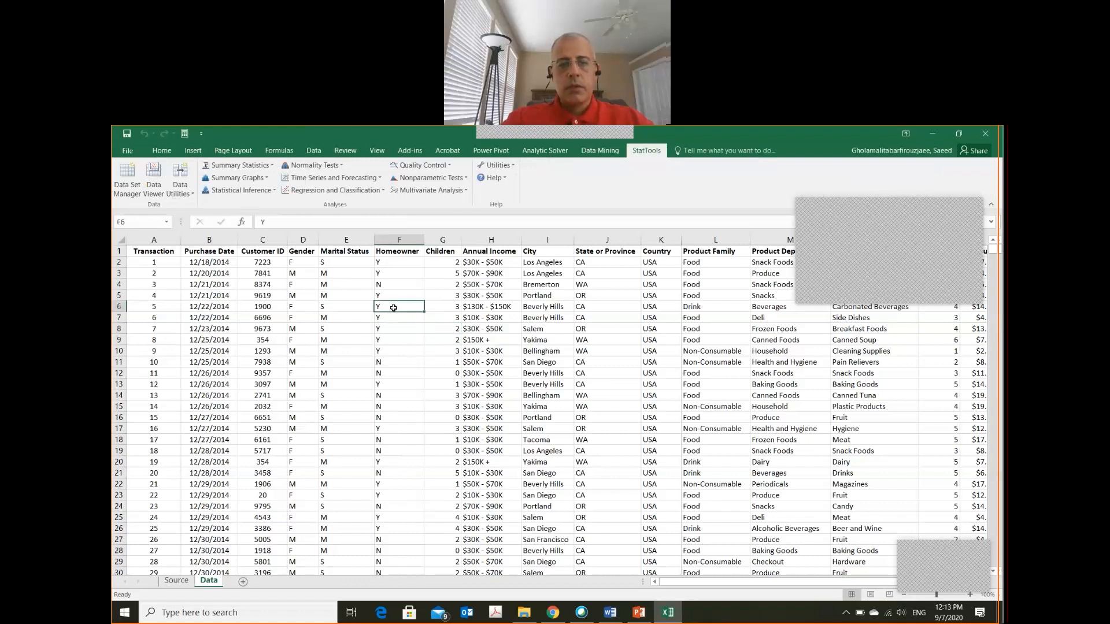
pyautogui.press('Left')
pyautogui.press('Left')
pyautogui.press('Left')
pyautogui.press('Right')
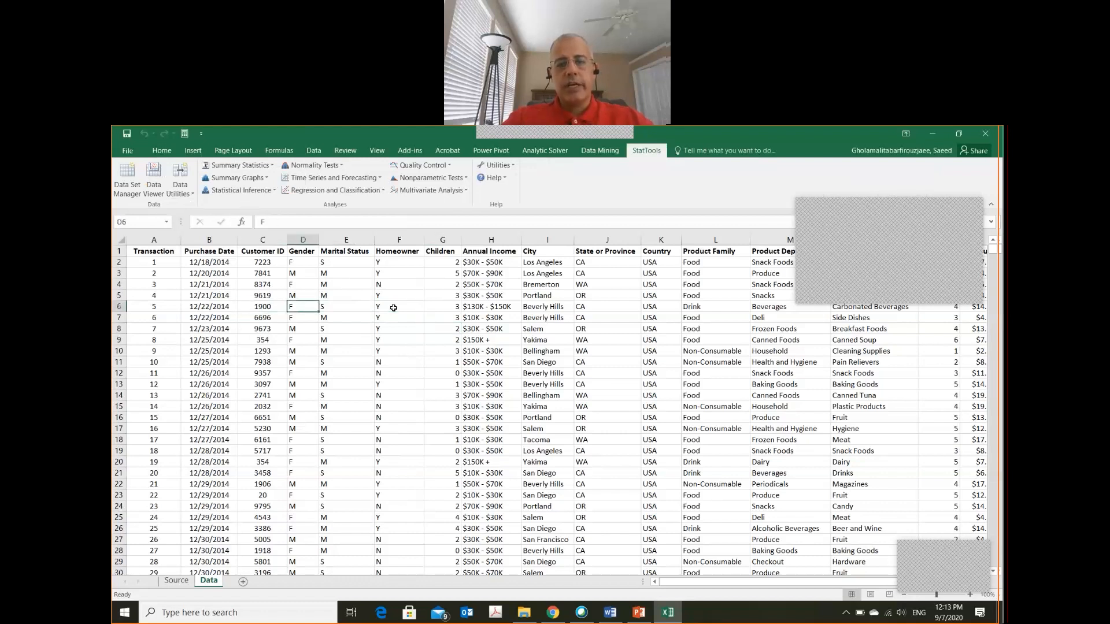
pyautogui.press('Up')
pyautogui.press('Up')
pyautogui.press('Up')
pyautogui.press('Up')
pyautogui.press('Up')
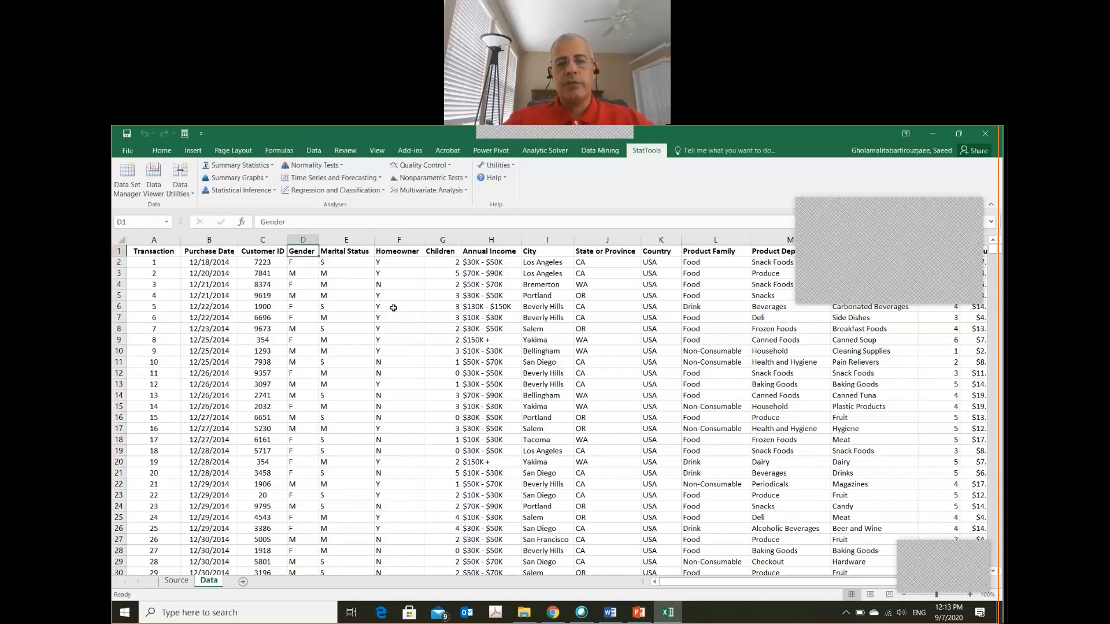
pyautogui.press('Down')
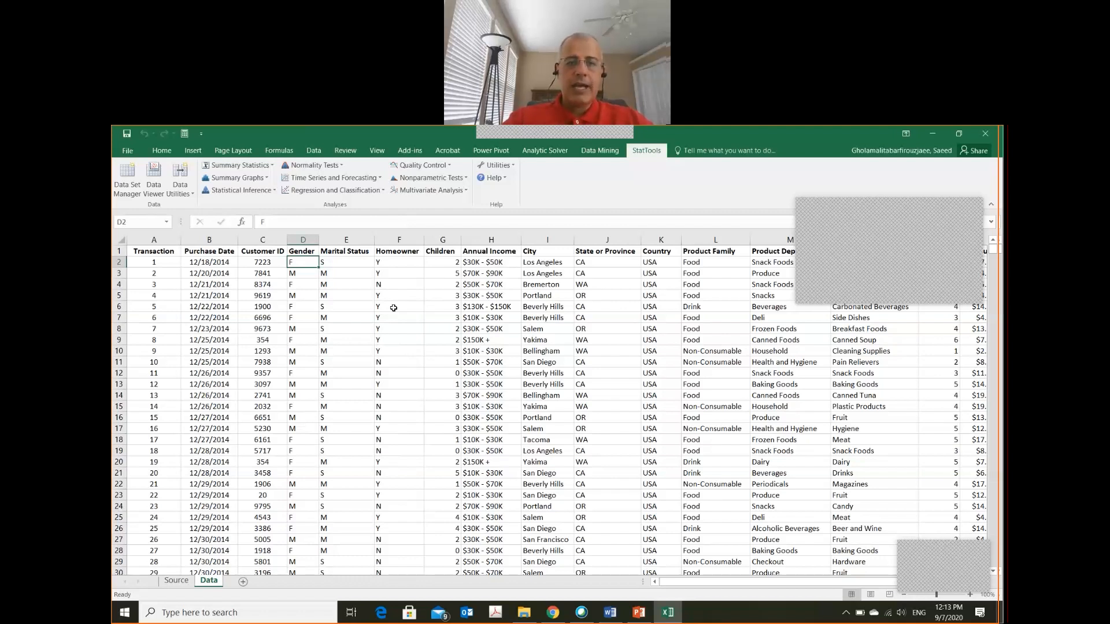
pyautogui.press('Right')
pyautogui.press('Right')
pyautogui.press('Right')
pyautogui.press('Right')
pyautogui.press('Right')
pyautogui.press('Right')
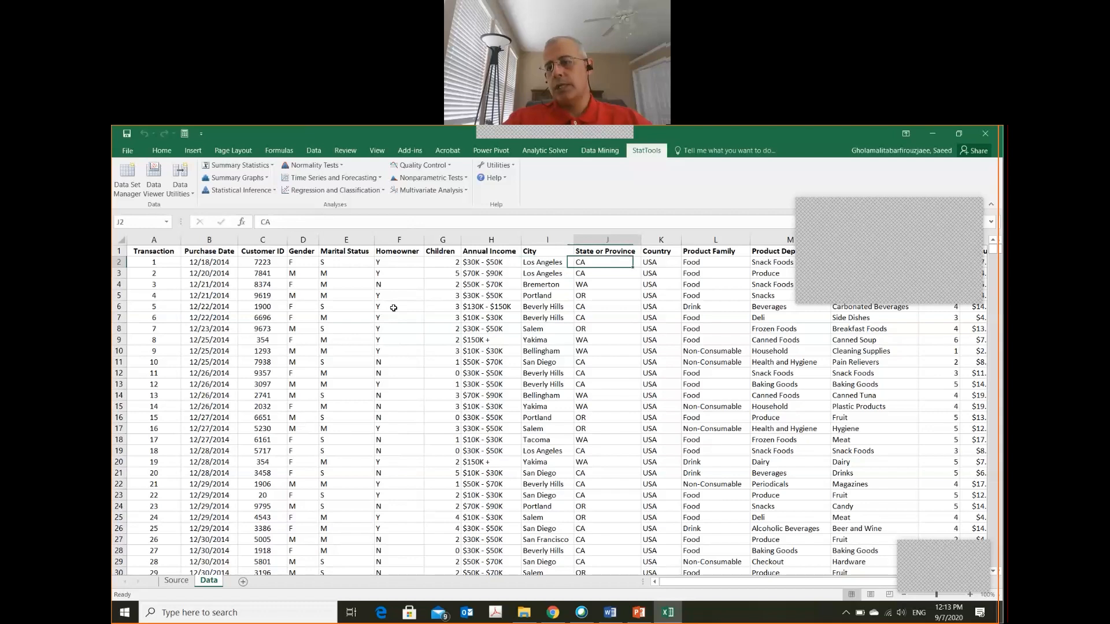
pyautogui.press('Right')
pyautogui.press('Right')
pyautogui.press('Right')
pyautogui.press('Right')
pyautogui.press('Right')
pyautogui.press('Right')
pyautogui.press('Right')
pyautogui.press('Right')
pyautogui.press('Right')
pyautogui.press('Right')
pyautogui.press('Right')
pyautogui.press('Right')
pyautogui.press('Right')
pyautogui.press('Right')
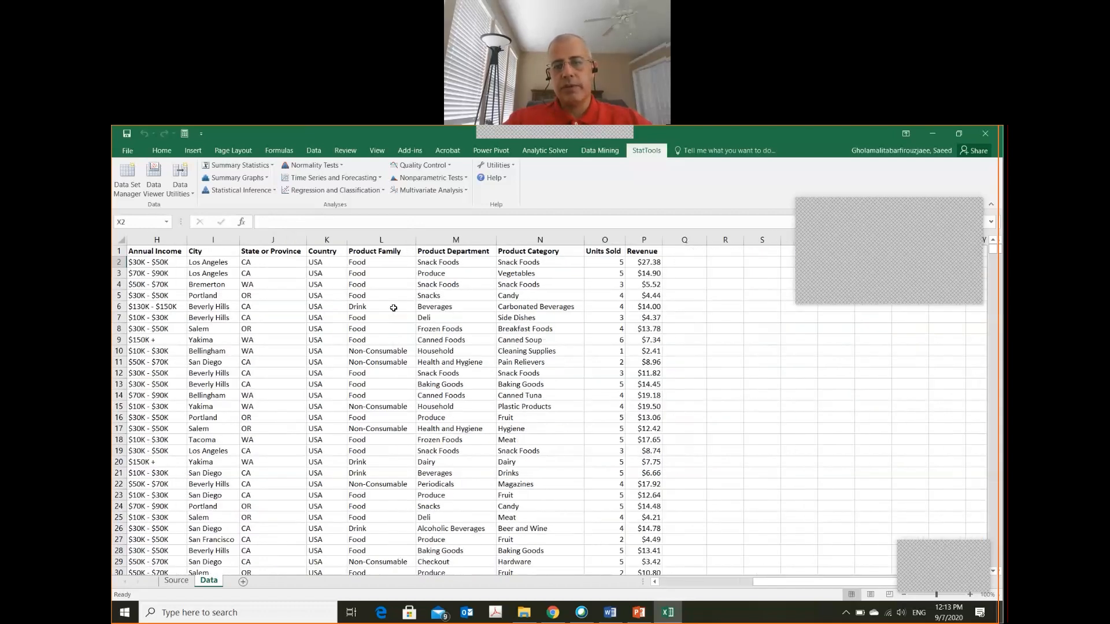
# Enter the heading Gender in cell R3, with the categories M in R4 and F in R5
pyautogui.press('Left')
pyautogui.press('Left')
pyautogui.press('Left')
pyautogui.press('Left')
pyautogui.press('Left')
pyautogui.press('Up')
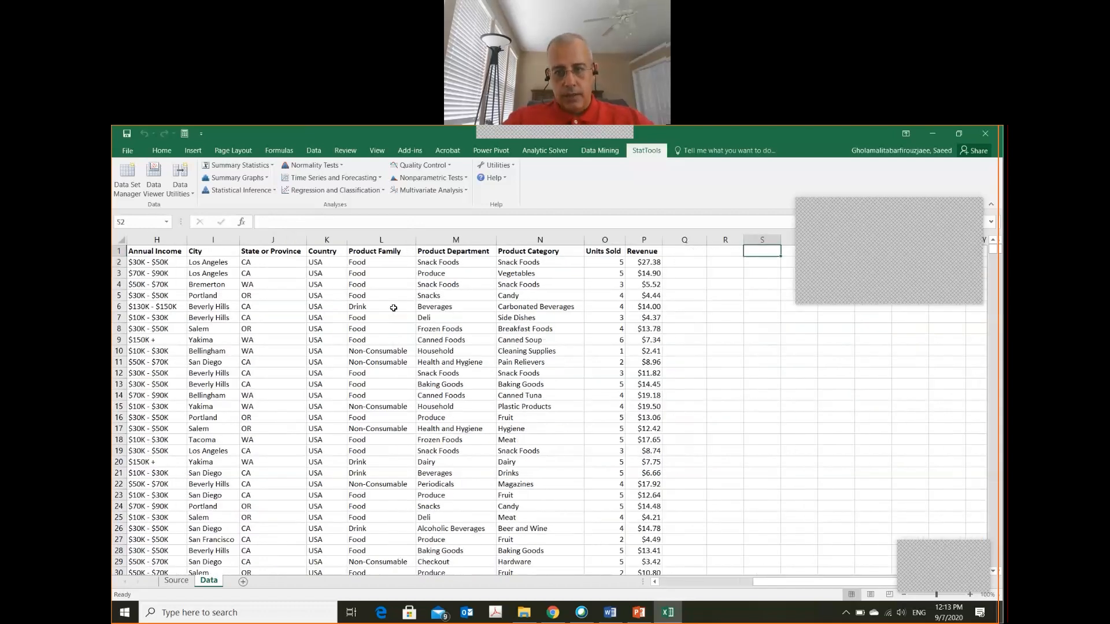
pyautogui.press('Down')
pyautogui.press('Down')
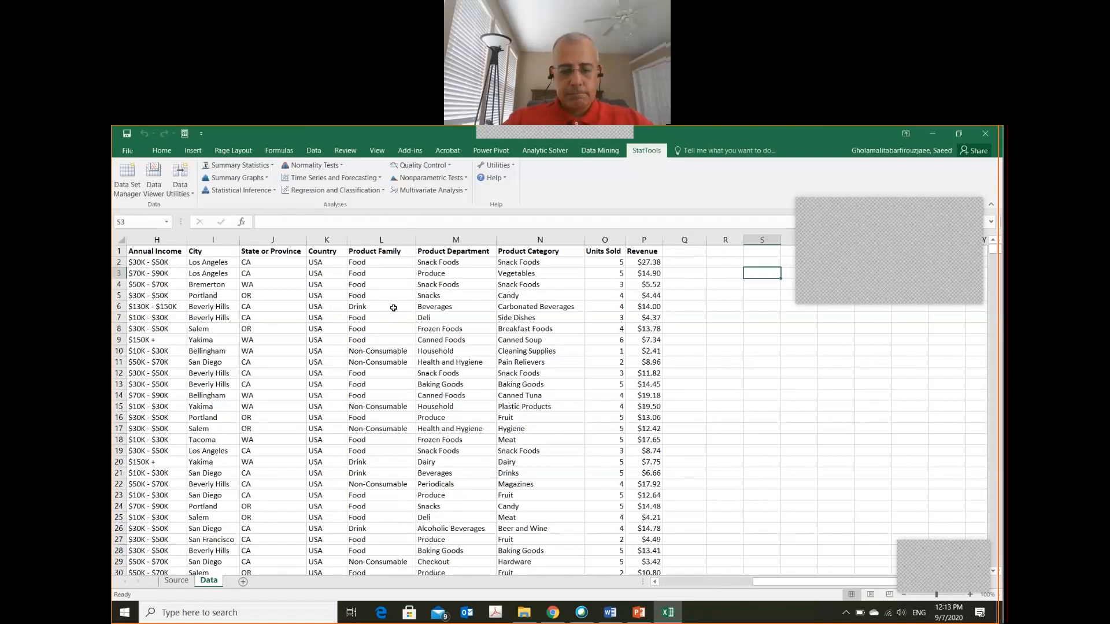
pyautogui.press('Left')
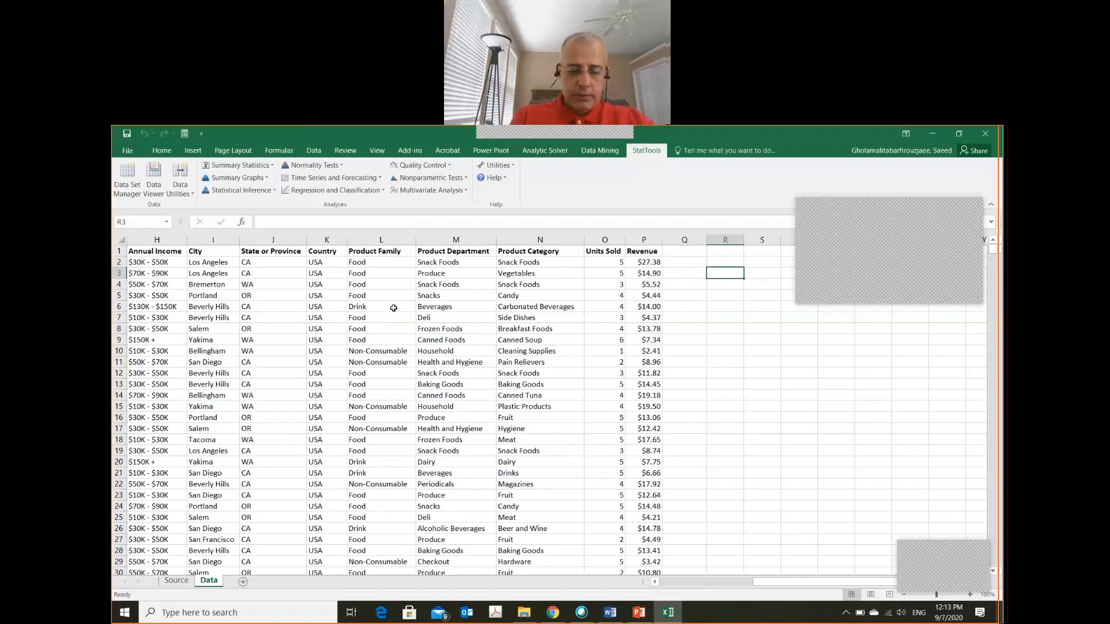
pyautogui.write('Gender')
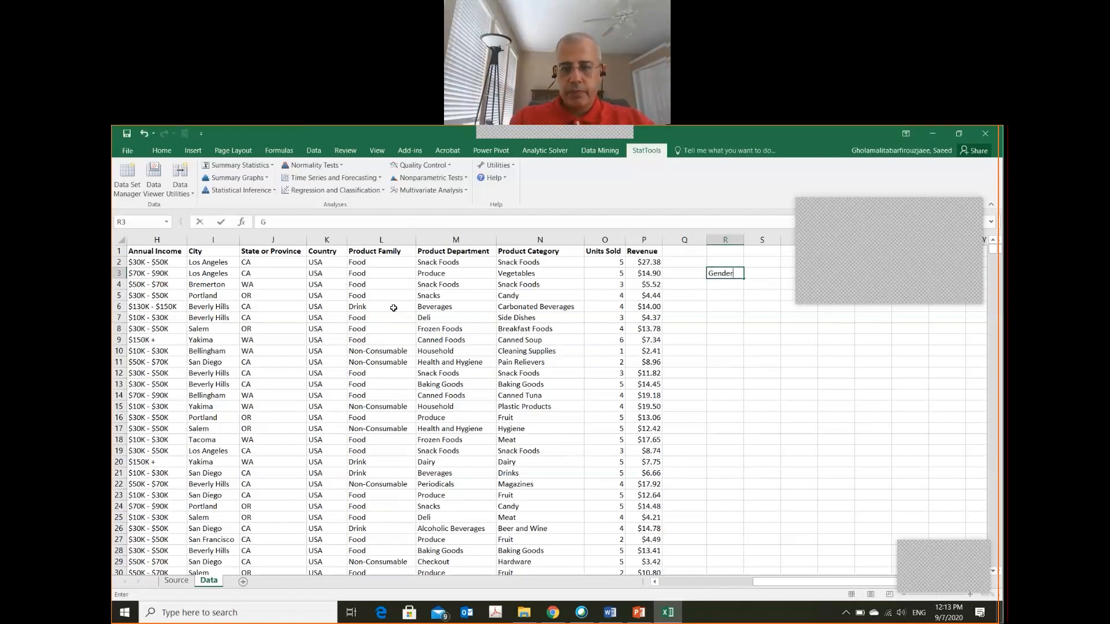
pyautogui.press('Return')
pyautogui.write('M')
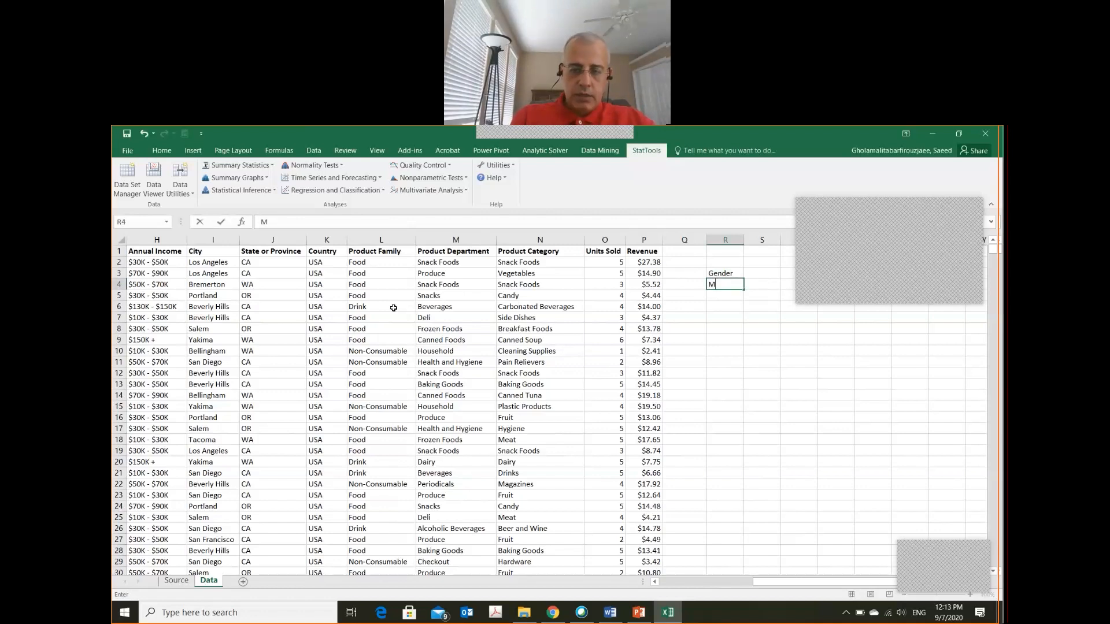
pyautogui.press('Return')
pyautogui.write('F')
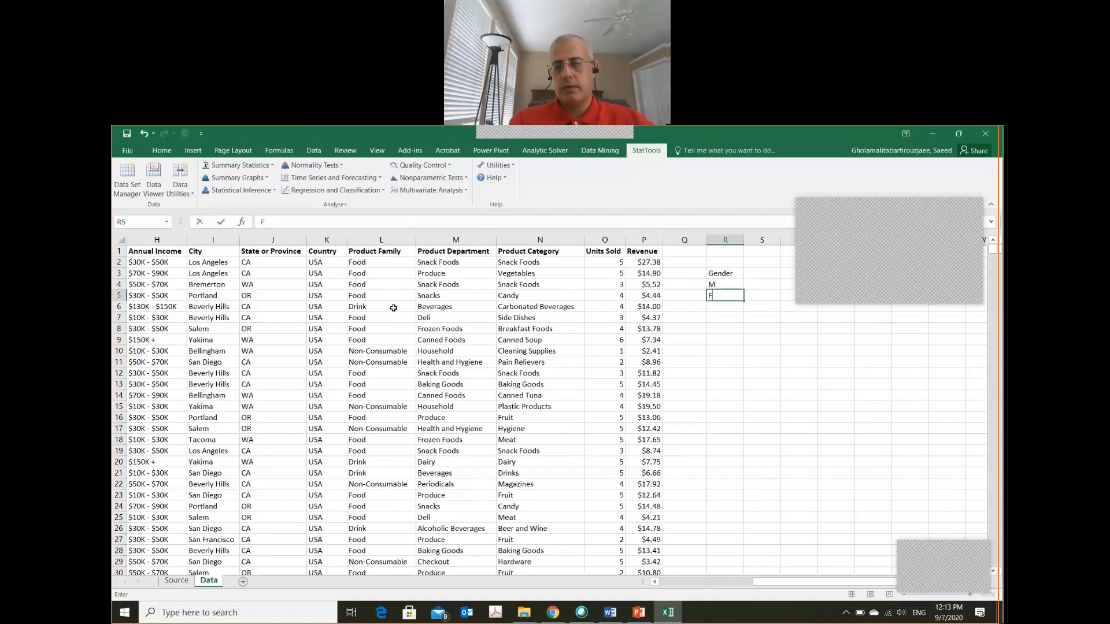
pyautogui.press('Up')
pyautogui.press('Right')
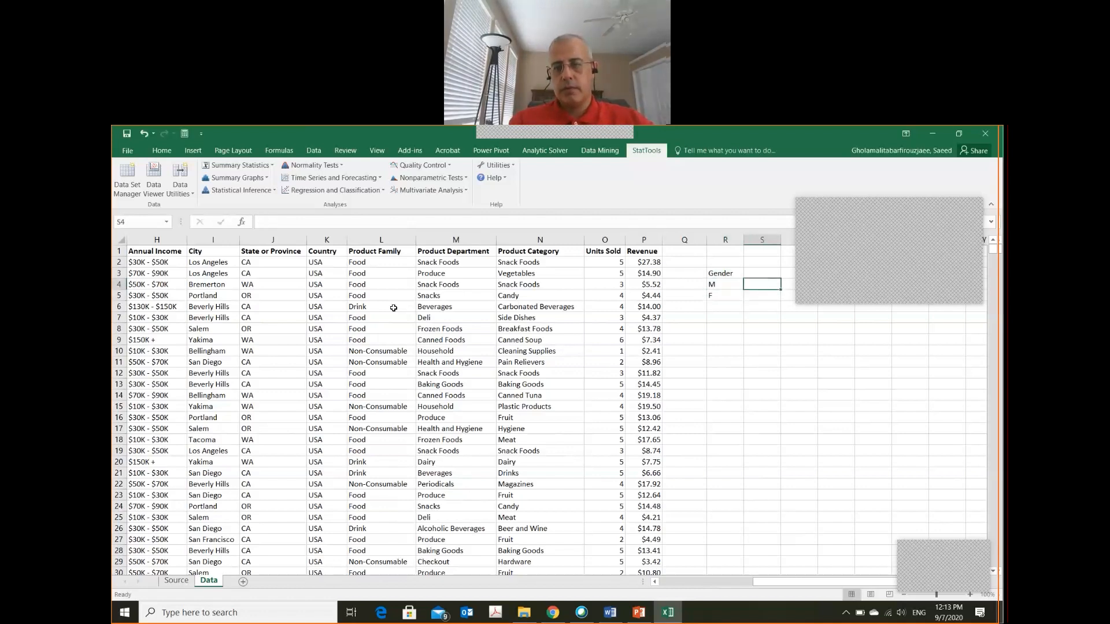
pyautogui.press('Right')
pyautogui.press('Right')
pyautogui.press('Right')
pyautogui.press('Right')
pyautogui.press('Right')
pyautogui.press('Right')
pyautogui.press('Right')
pyautogui.press('Right')
pyautogui.press('Right')
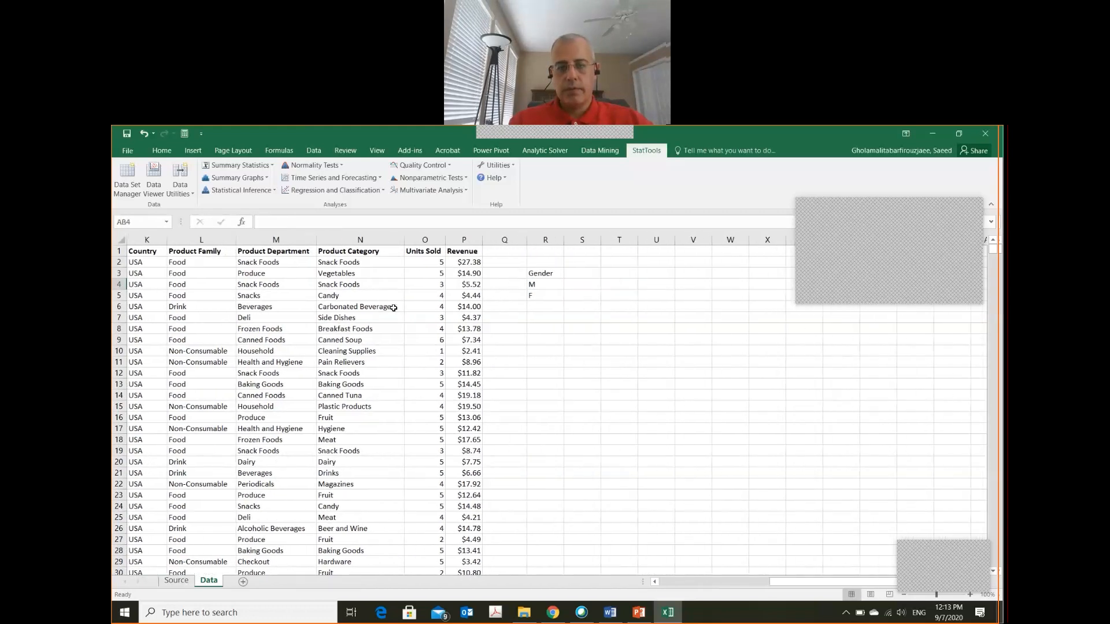
pyautogui.press('Left')
pyautogui.press('Left')
pyautogui.press('Left')
pyautogui.press('Left')
pyautogui.press('Left')
pyautogui.press('Left')
pyautogui.press('Left')
pyautogui.press('Left')
pyautogui.press('Left')
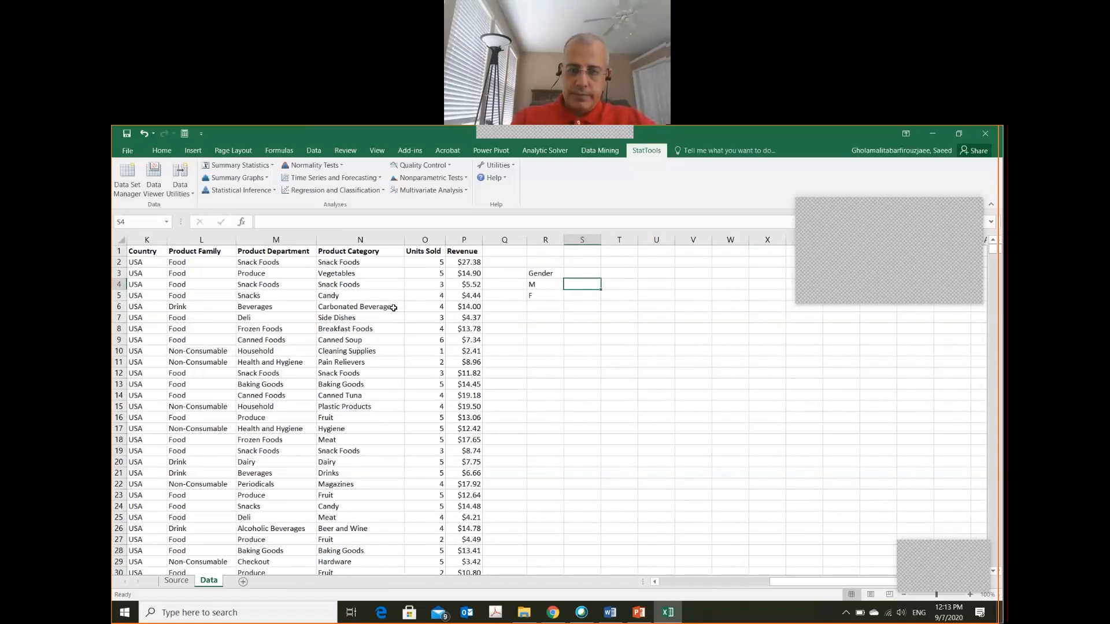
# Examine how far the transaction records extend, from the first Gender entry down to the last data row
pyautogui.hotkey('ctrl', 'Home')
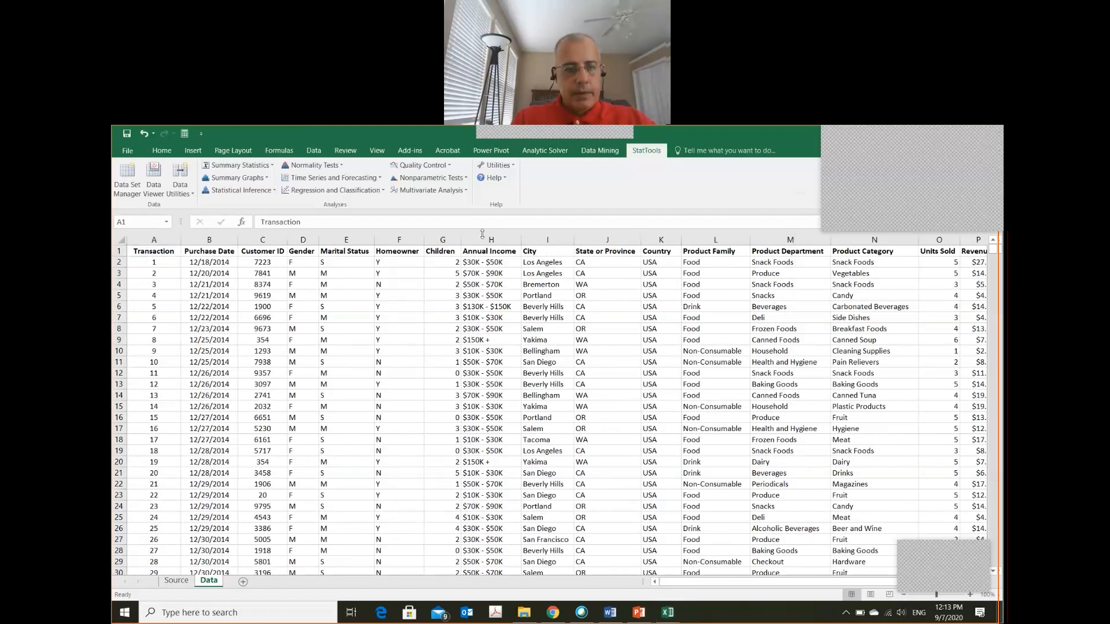
pyautogui.click(293, 265)
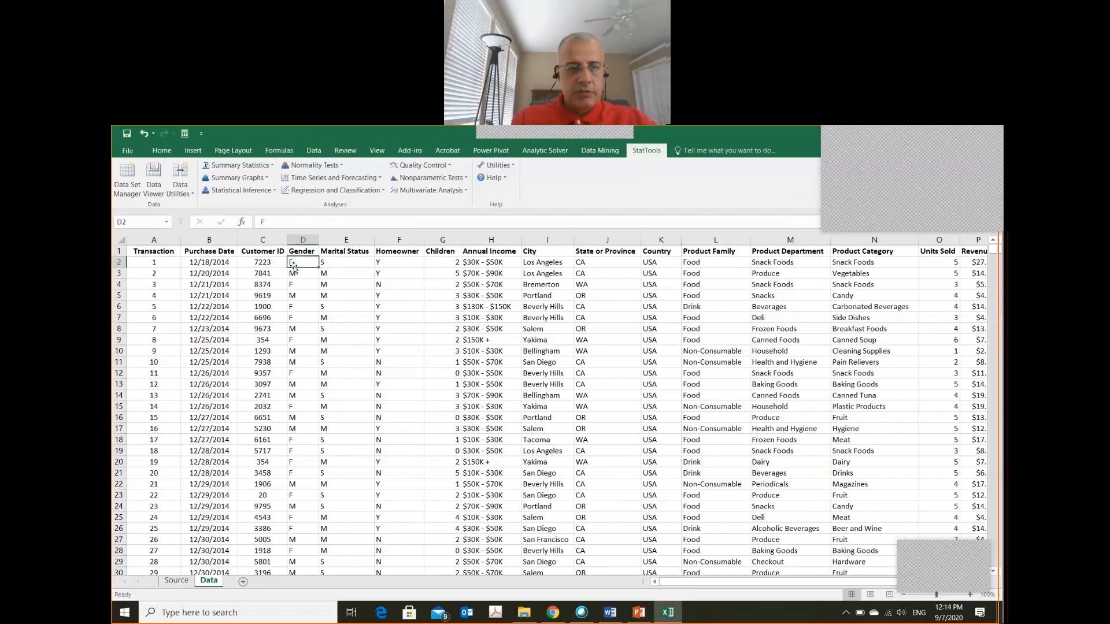
pyautogui.press('Left')
pyautogui.press('Left')
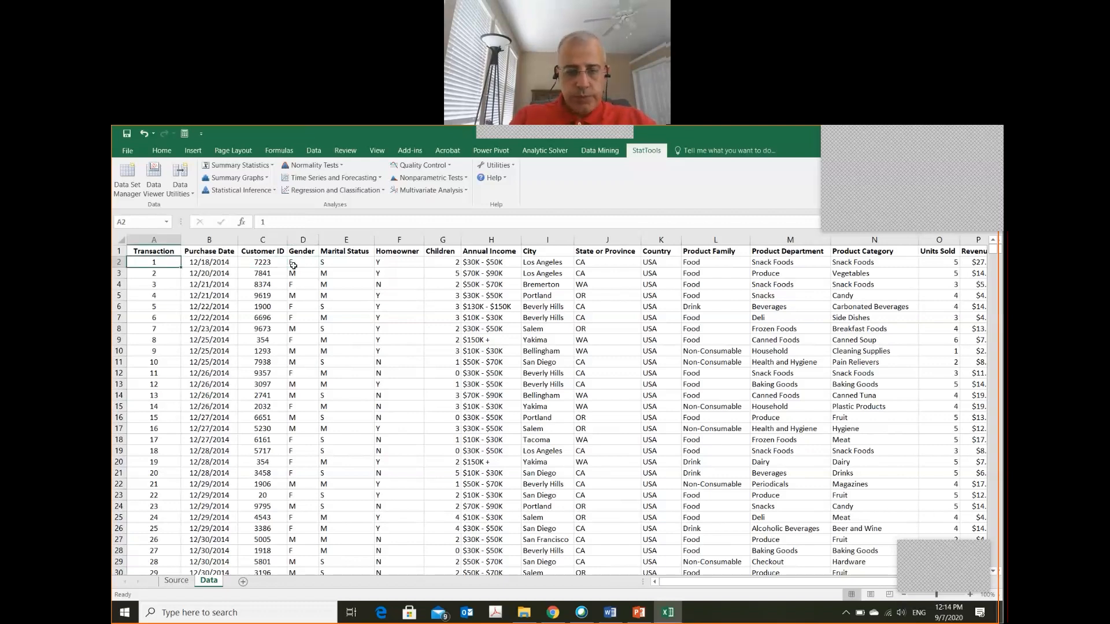
pyautogui.hotkey('ctrl', 'Down')
pyautogui.hotkey('ctrl', 'Right')
pyautogui.scroll(-10, 294, 265)
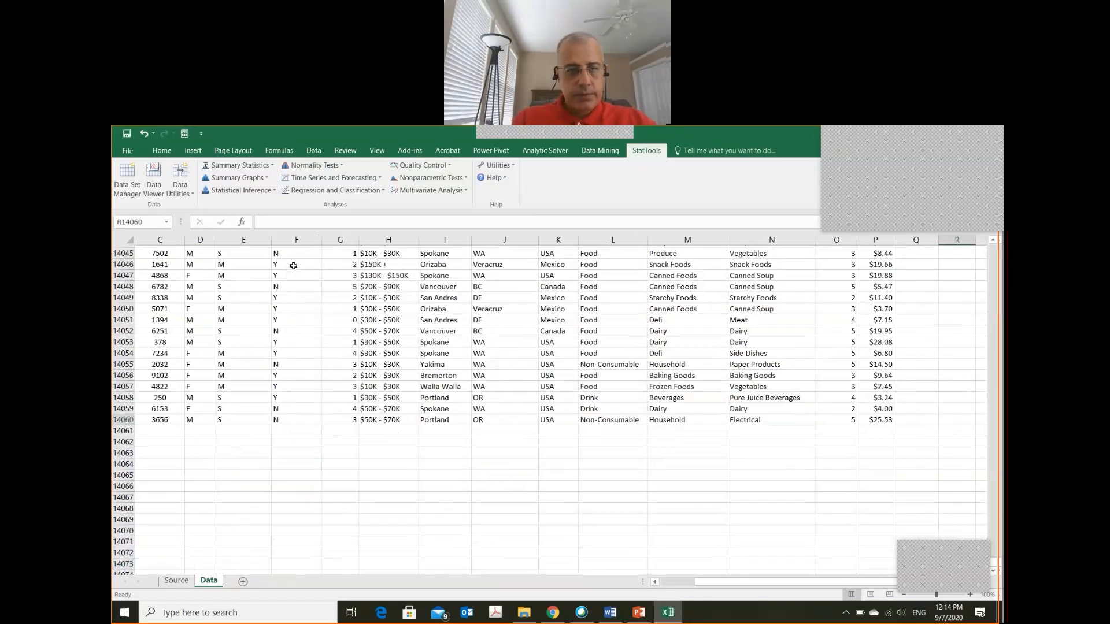
pyautogui.press('Up')
pyautogui.press('Up')
pyautogui.press('Up')
pyautogui.press('Up')
pyautogui.press('Up')
pyautogui.press('Up')
pyautogui.press('Up')
pyautogui.press('Up')
pyautogui.press('Up')
pyautogui.press('Up')
pyautogui.press('Up')
pyautogui.press('Up')
pyautogui.press('Up')
pyautogui.press('Up')
pyautogui.press('Up')
pyautogui.press('Up')
pyautogui.press('Up')
pyautogui.press('Up')
pyautogui.press('Up')
pyautogui.press('Up')
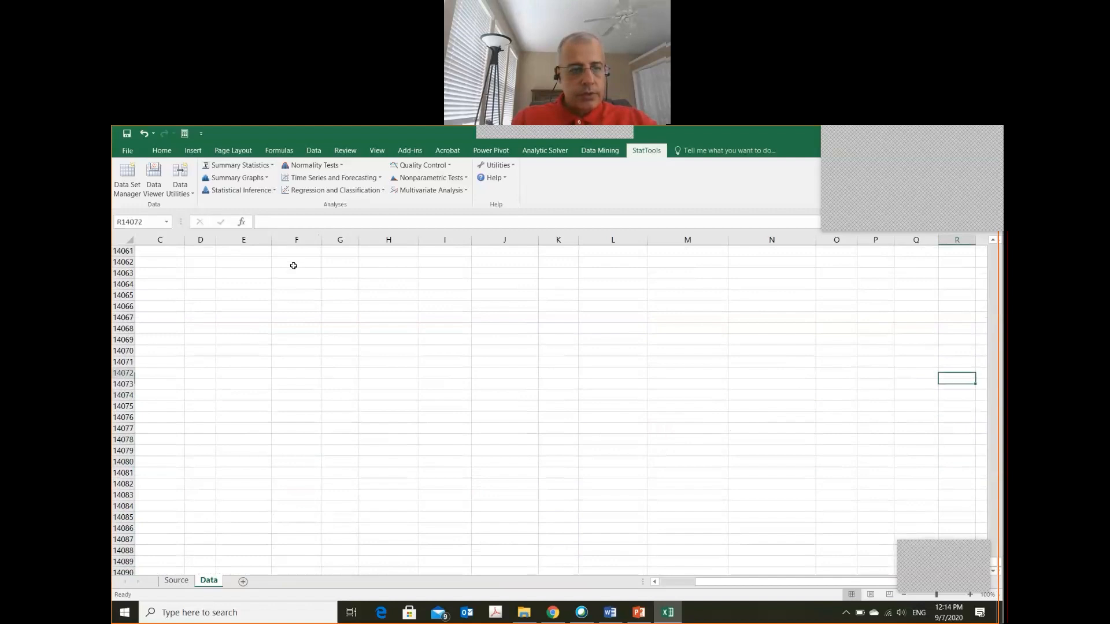
pyautogui.press('Up')
pyautogui.press('Up')
pyautogui.press('Up')
pyautogui.press('Up')
pyautogui.press('Up')
pyautogui.press('Up')
pyautogui.press('Down')
pyautogui.press('Down')
pyautogui.press('Down')
pyautogui.press('Down')
pyautogui.press('Down')
pyautogui.press('Down')
pyautogui.press('Down')
pyautogui.press('Down')
pyautogui.press('Down')
pyautogui.press('Down')
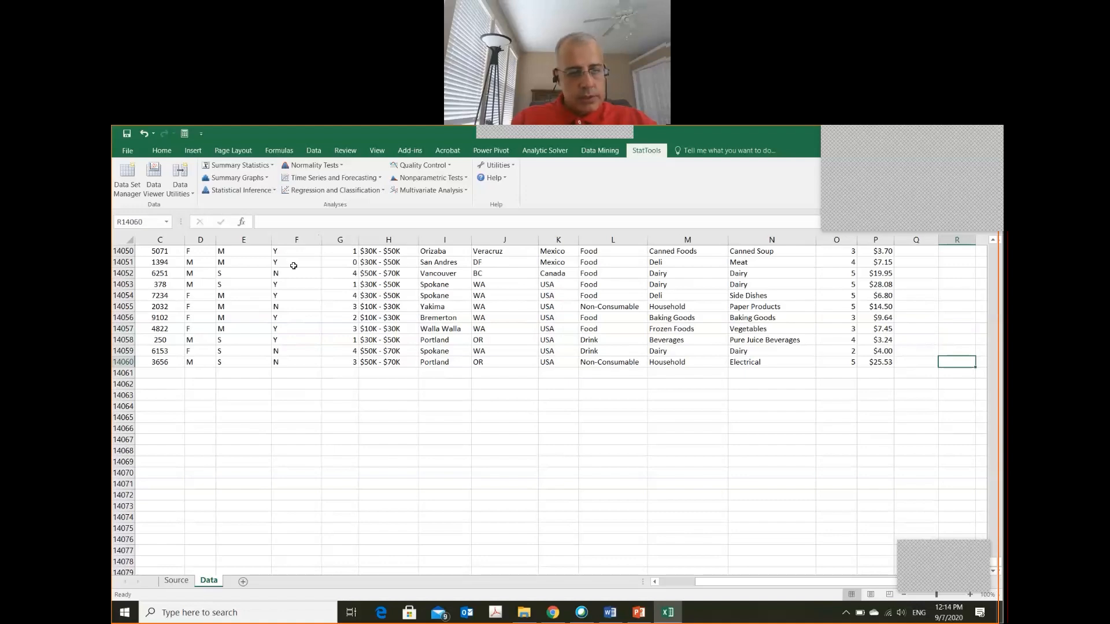
pyautogui.press('pageup')
pyautogui.press('pageup')
pyautogui.press('pageup')
pyautogui.press('pageup')
pyautogui.press('pageup')
pyautogui.press('pageup')
pyautogui.press('pageup')
pyautogui.press('pageup')
pyautogui.press('pageup')
pyautogui.press('pageup')
pyautogui.press('pageup')
pyautogui.press('pageup')
pyautogui.press('pageup')
pyautogui.press('pageup')
pyautogui.press('pageup')
pyautogui.press('pageup')
pyautogui.press('pageup')
pyautogui.press('pageup')
pyautogui.press('pageup')
pyautogui.press('pageup')
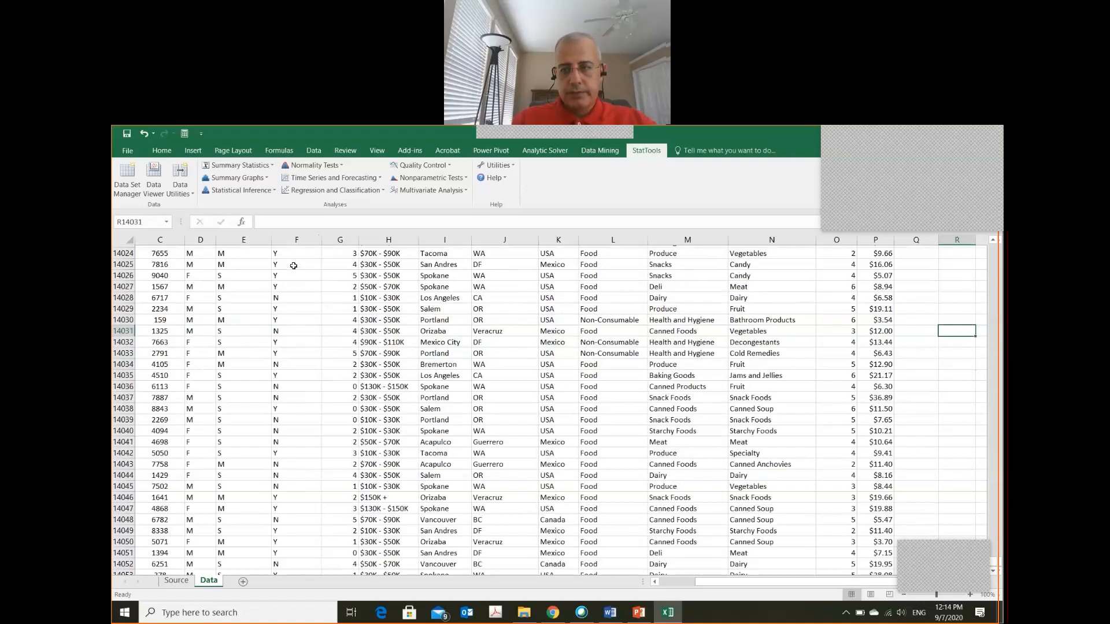
pyautogui.press('pageup')
pyautogui.press('pageup')
pyautogui.press('pageup')
pyautogui.press('pageup')
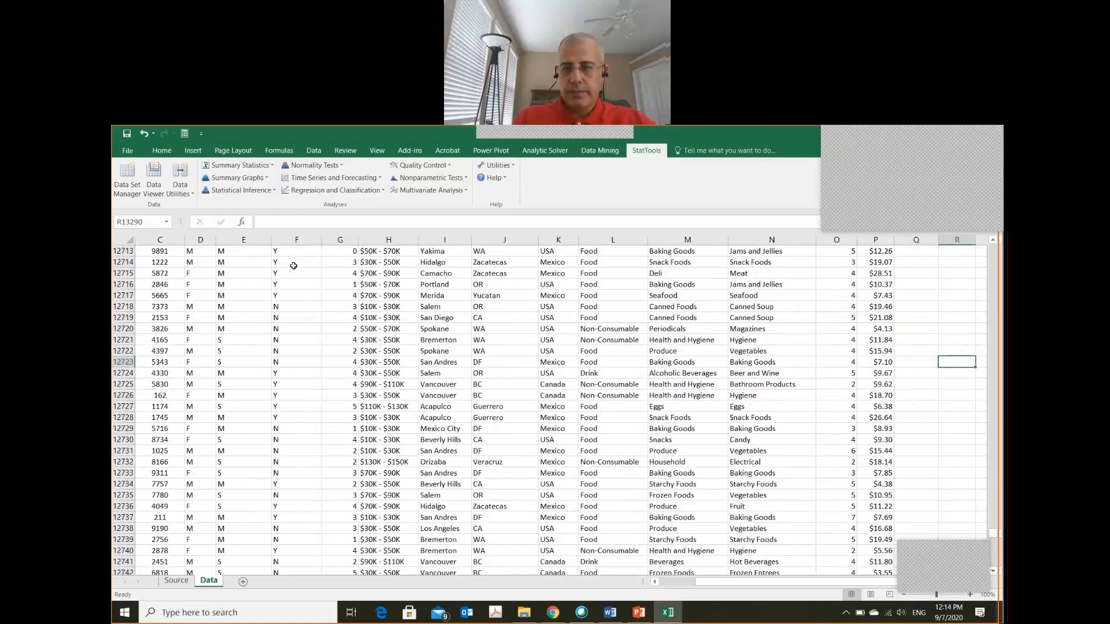
# Begin a COUNTIF formula in cell S4, beside the M category of the Gender summary
pyautogui.hotkey('ctrl', 'Home')
pyautogui.press('Right')
pyautogui.press('Right')
pyautogui.press('Right')
pyautogui.press('Right')
pyautogui.press('Right')
pyautogui.press('Right')
pyautogui.press('Right')
pyautogui.press('Right')
pyautogui.press('Right')
pyautogui.press('Right')
pyautogui.press('Right')
pyautogui.press('Right')
pyautogui.press('Right')
pyautogui.press('Right')
pyautogui.press('Right')
pyautogui.press('Right')
pyautogui.press('Right')
pyautogui.press('Right')
pyautogui.press('Right')
pyautogui.press('Right')
pyautogui.press('Right')
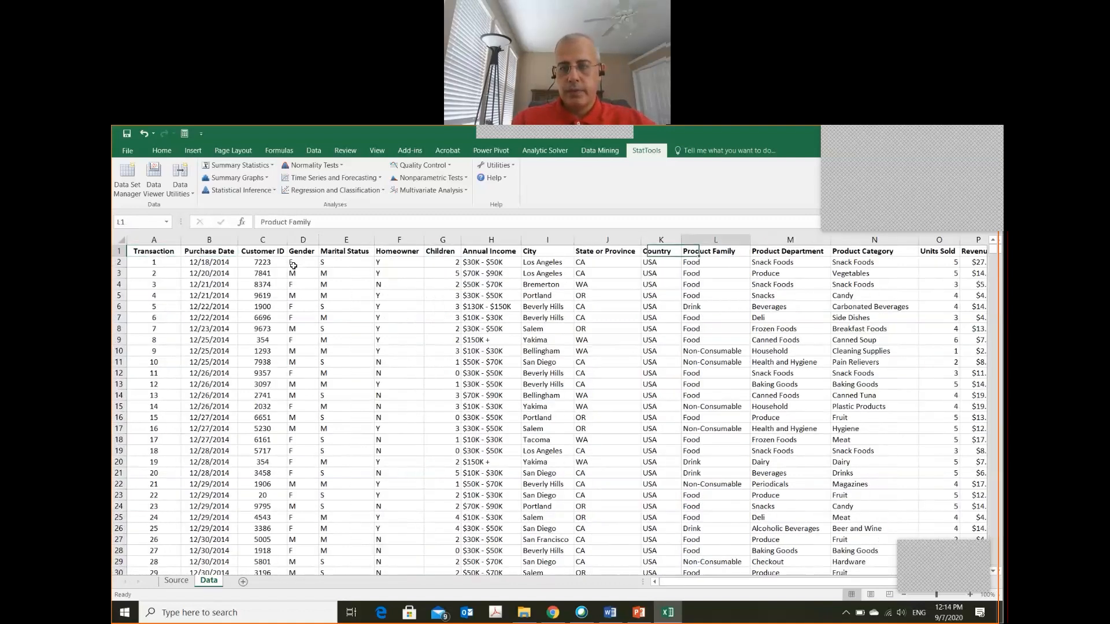
pyautogui.press('Left')
pyautogui.press('Left')
pyautogui.press('Left')
pyautogui.press('Left')
pyautogui.press('Left')
pyautogui.press('Left')
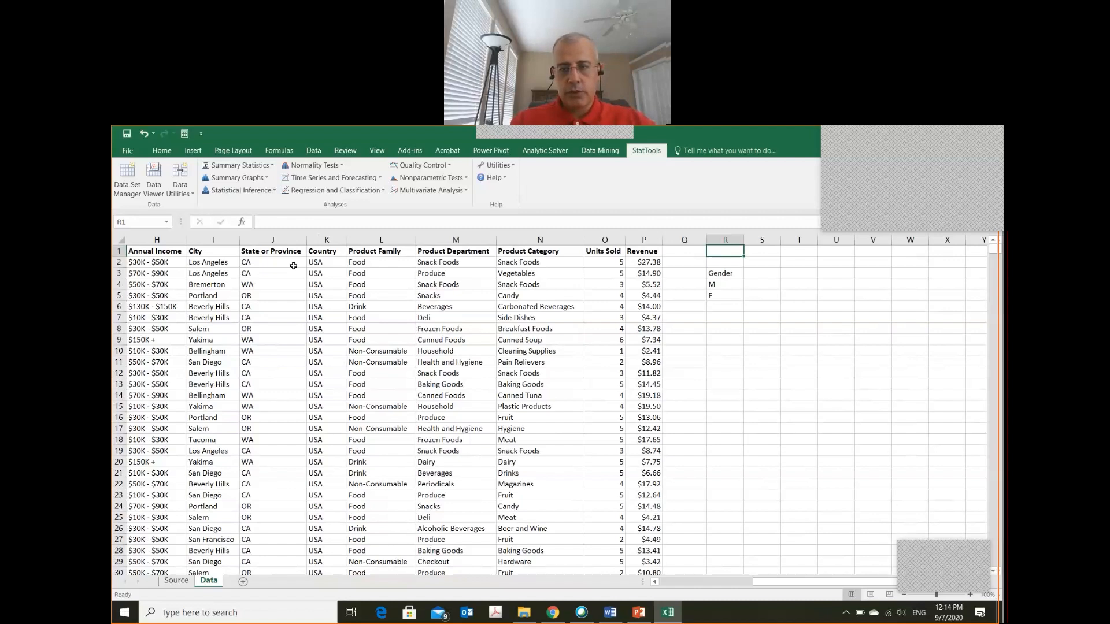
pyautogui.press('Down')
pyautogui.press('Down')
pyautogui.press('Down')
pyautogui.press('Right')
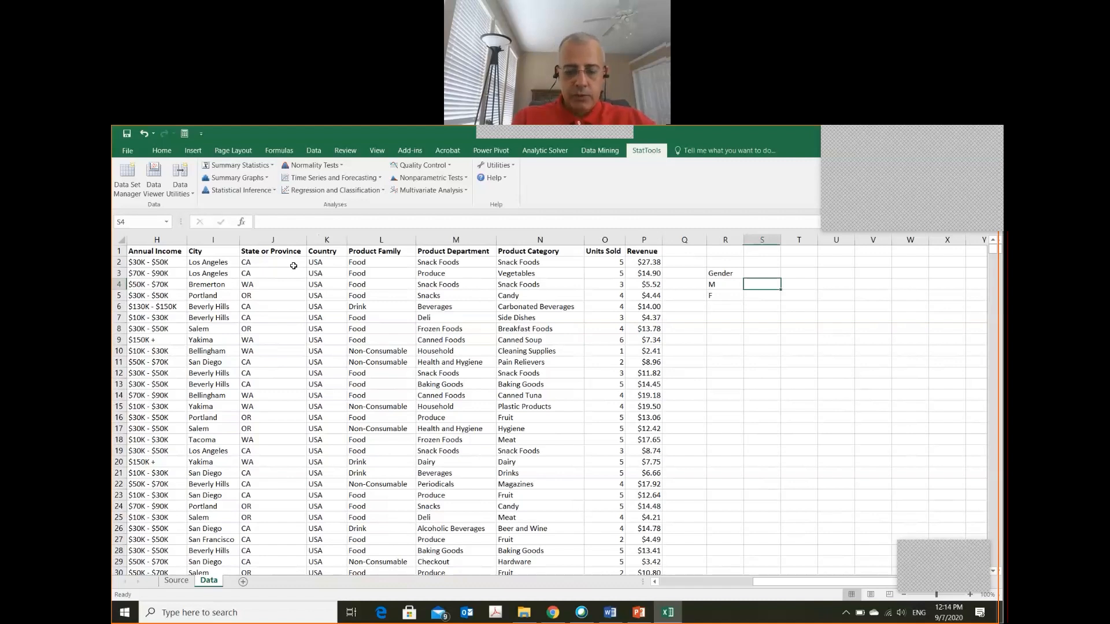
pyautogui.write('=')
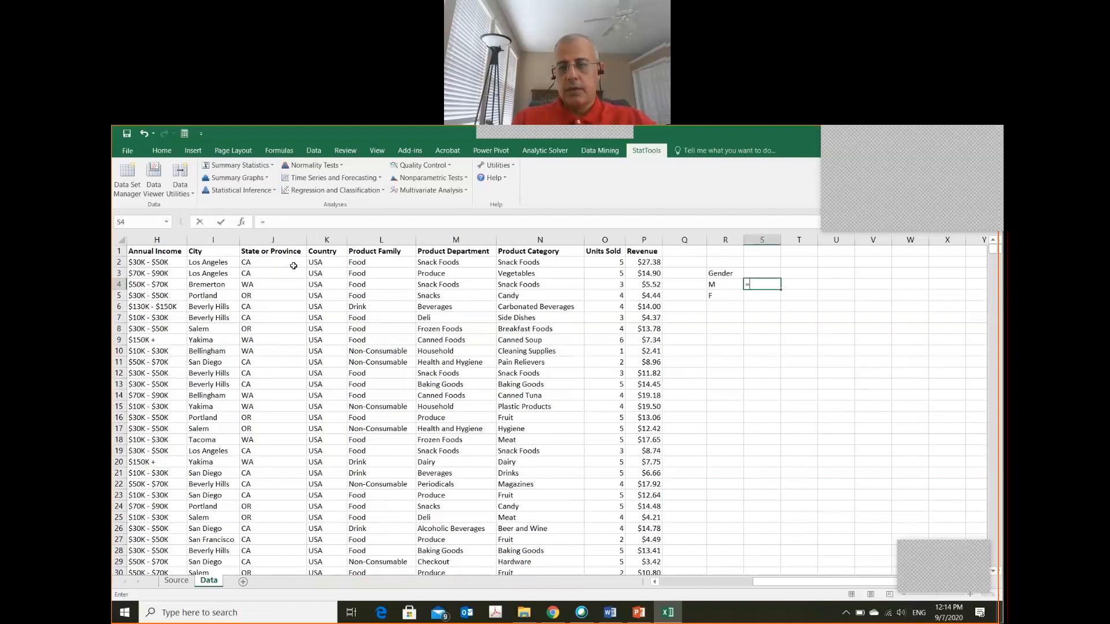
pyautogui.write('count')
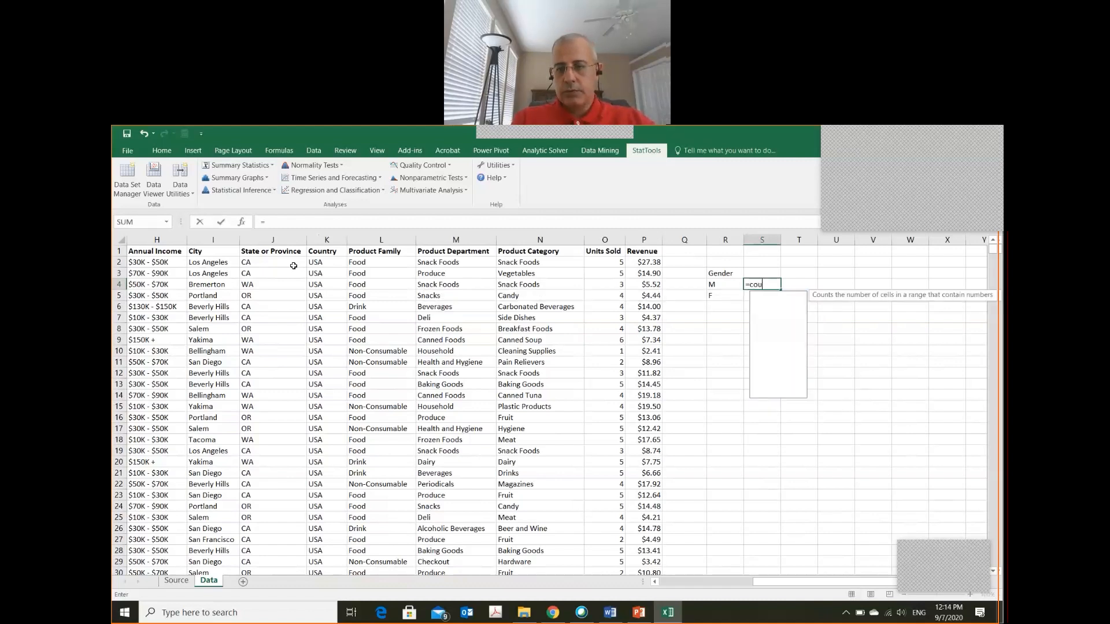
pyautogui.press('Down')
pyautogui.press('Down')
pyautogui.press('Down')
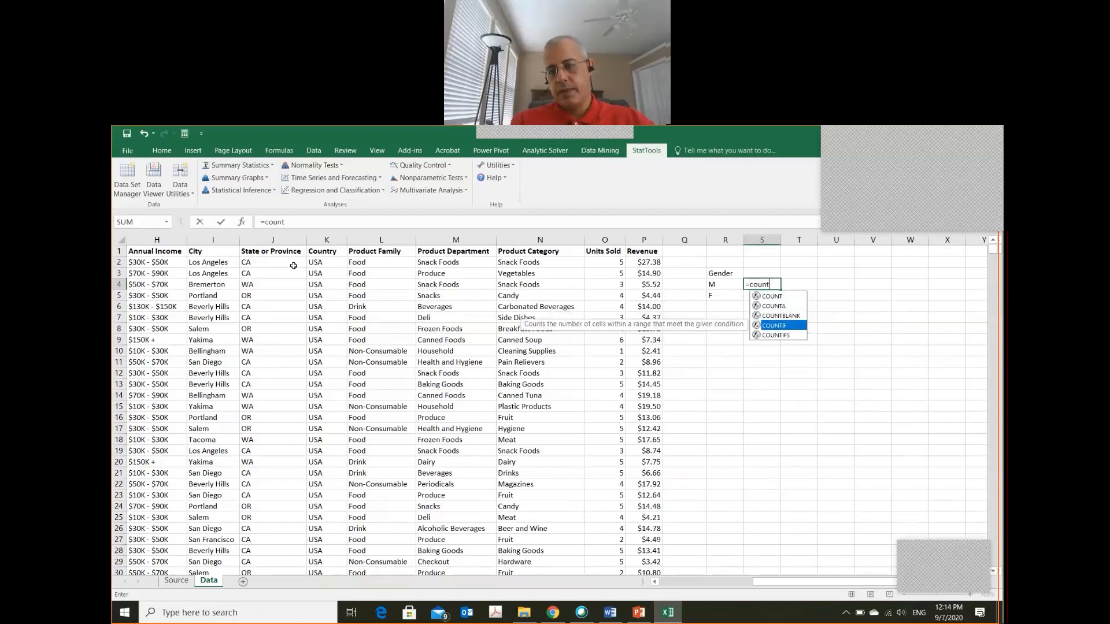
pyautogui.press('Tab')
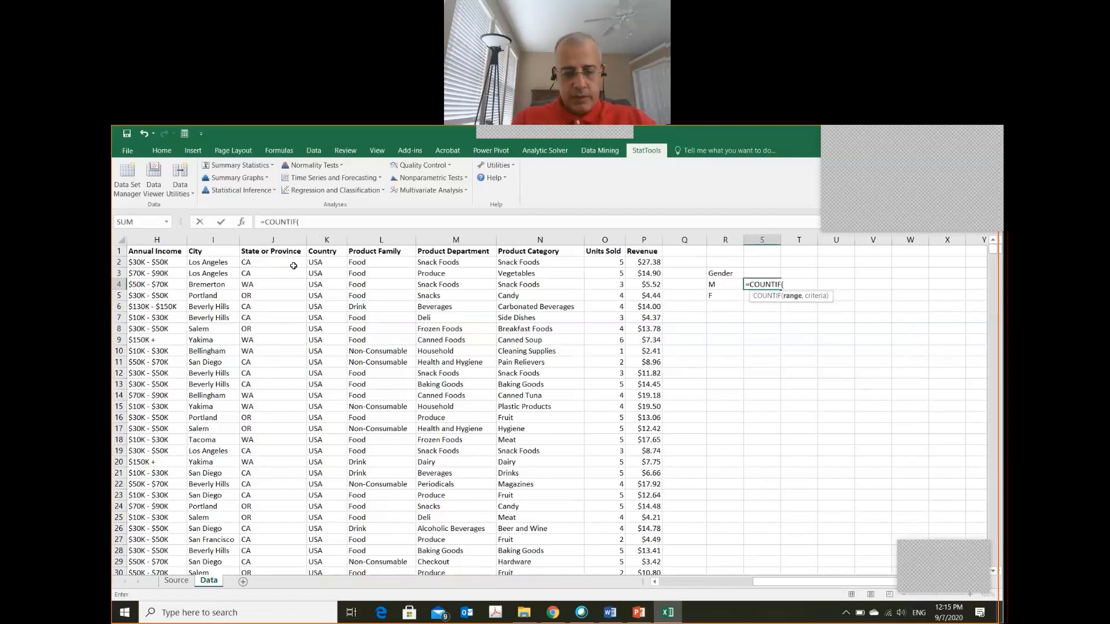
# Complete the COUNTIF formula in S4 with the range $D$2:$D$14060 and the criterion "M"
pyautogui.write('$D')
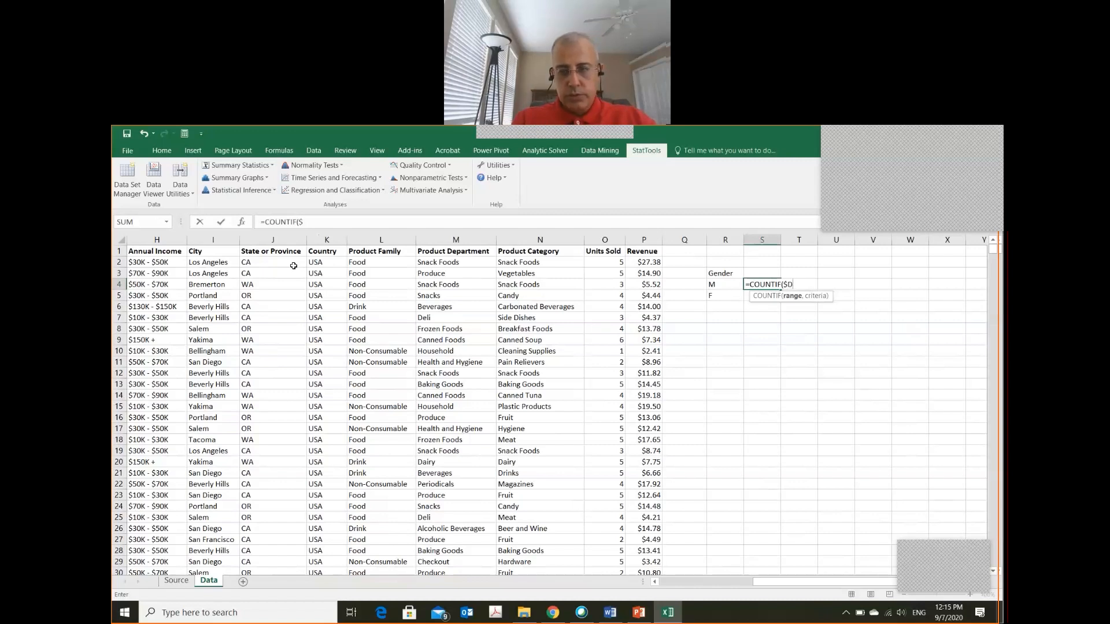
pyautogui.write('$2:')
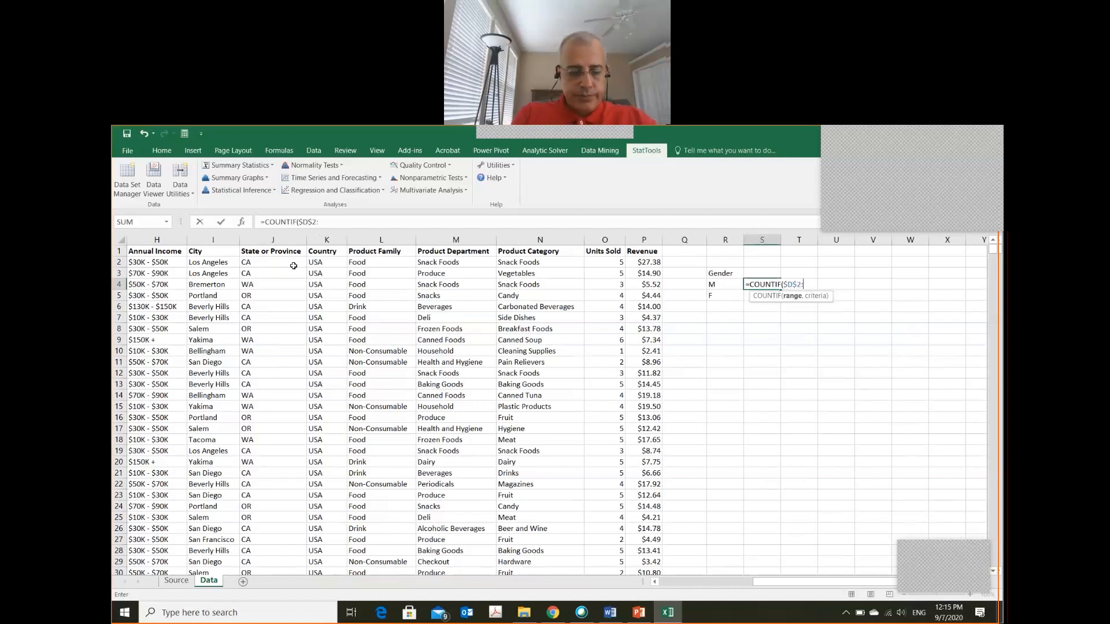
pyautogui.write('$')
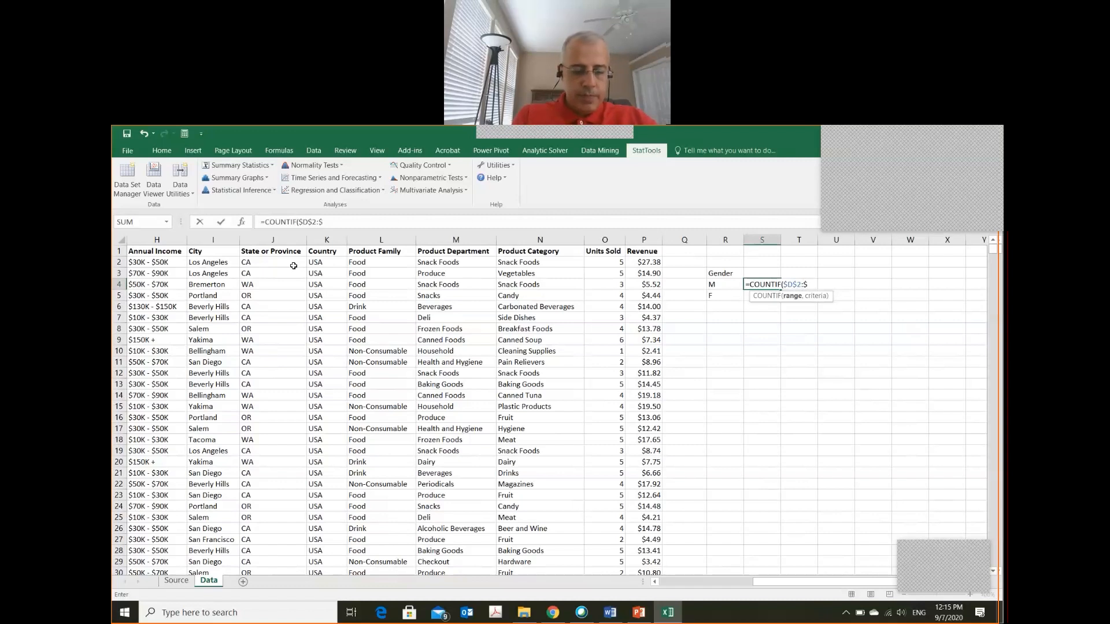
pyautogui.write('d$140')
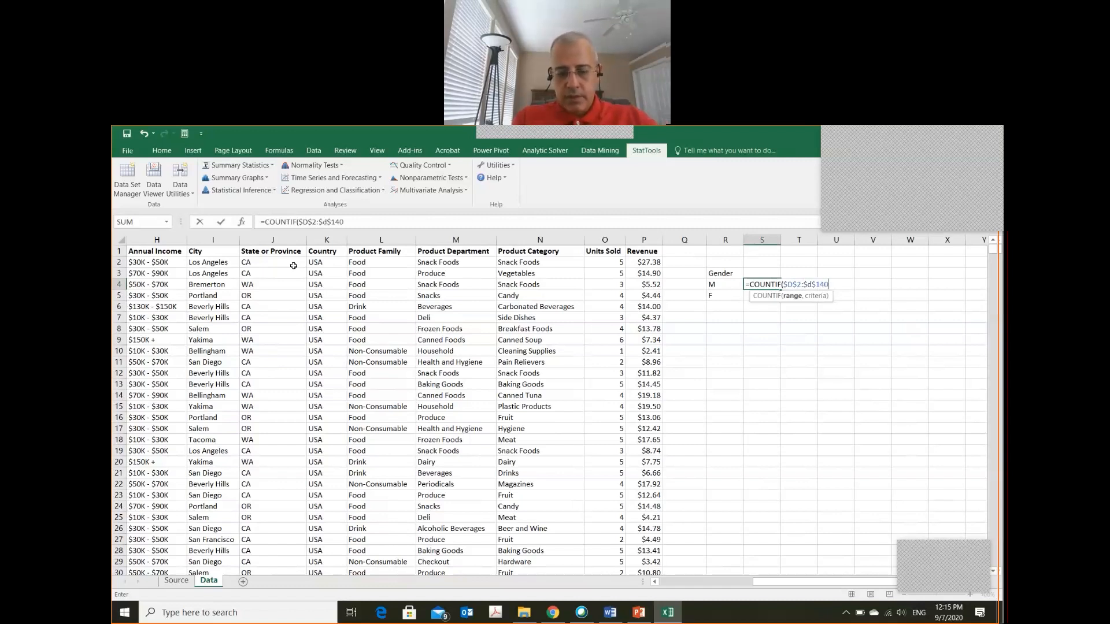
pyautogui.write('60')
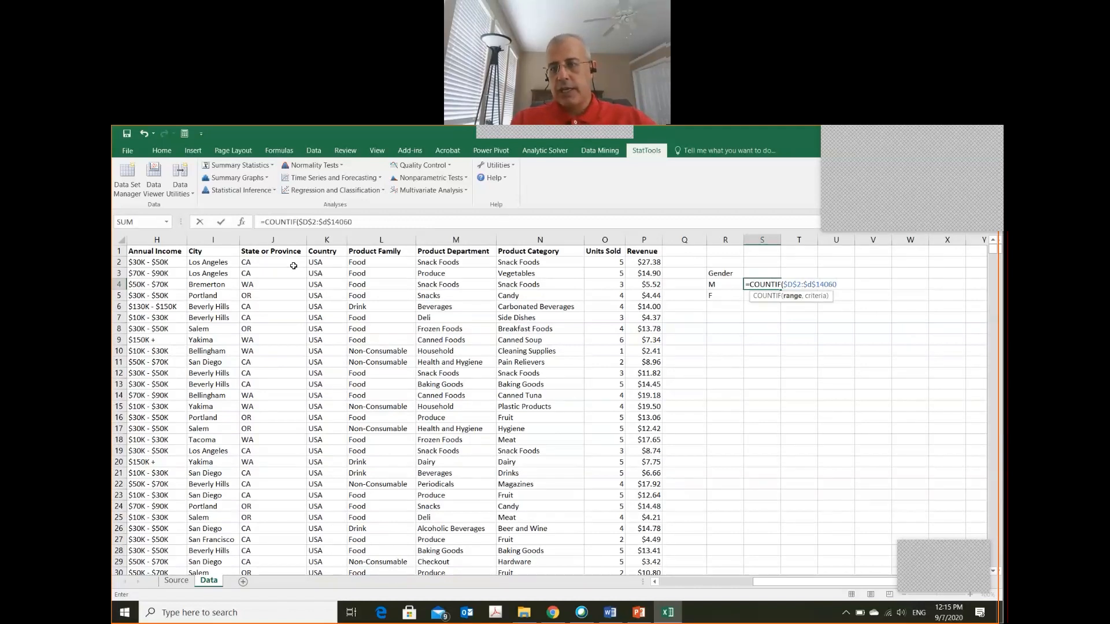
pyautogui.write(',')
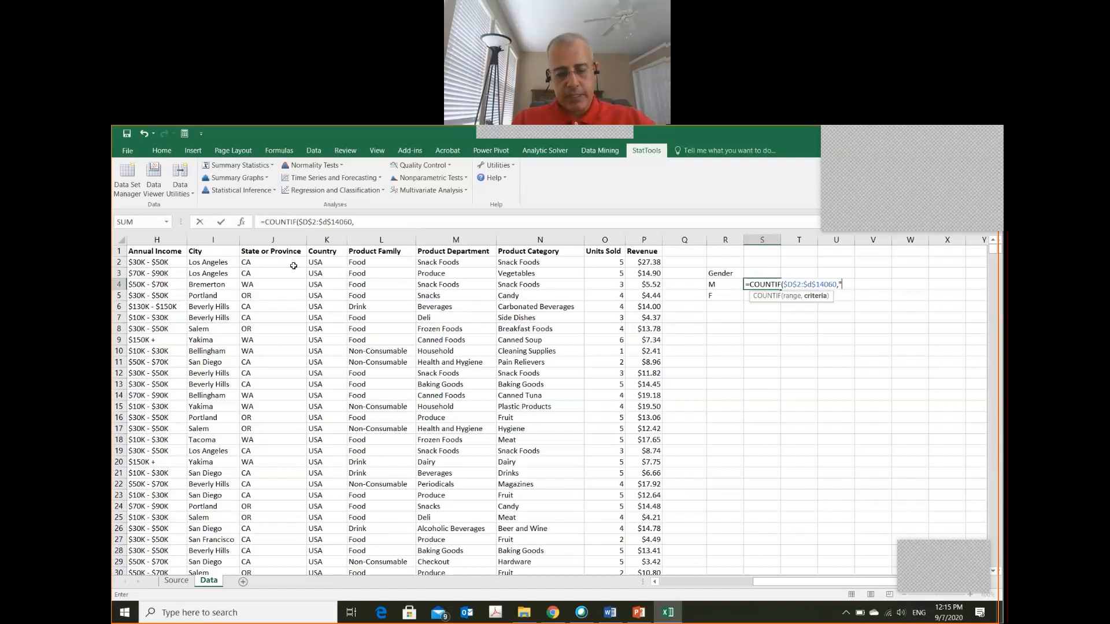
pyautogui.write('"')
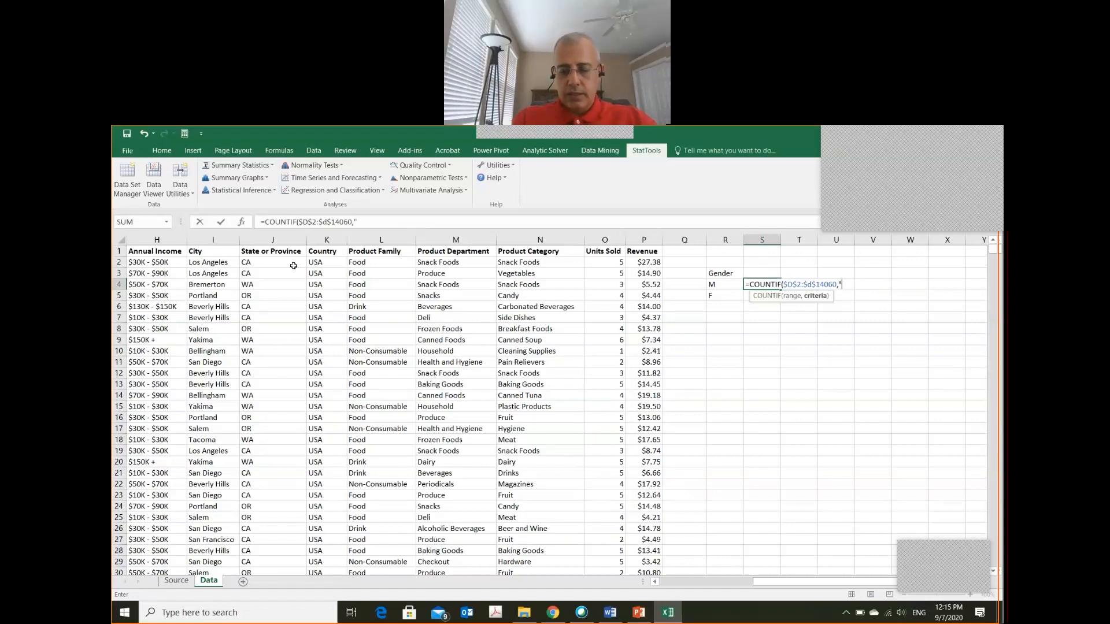
pyautogui.write('M')
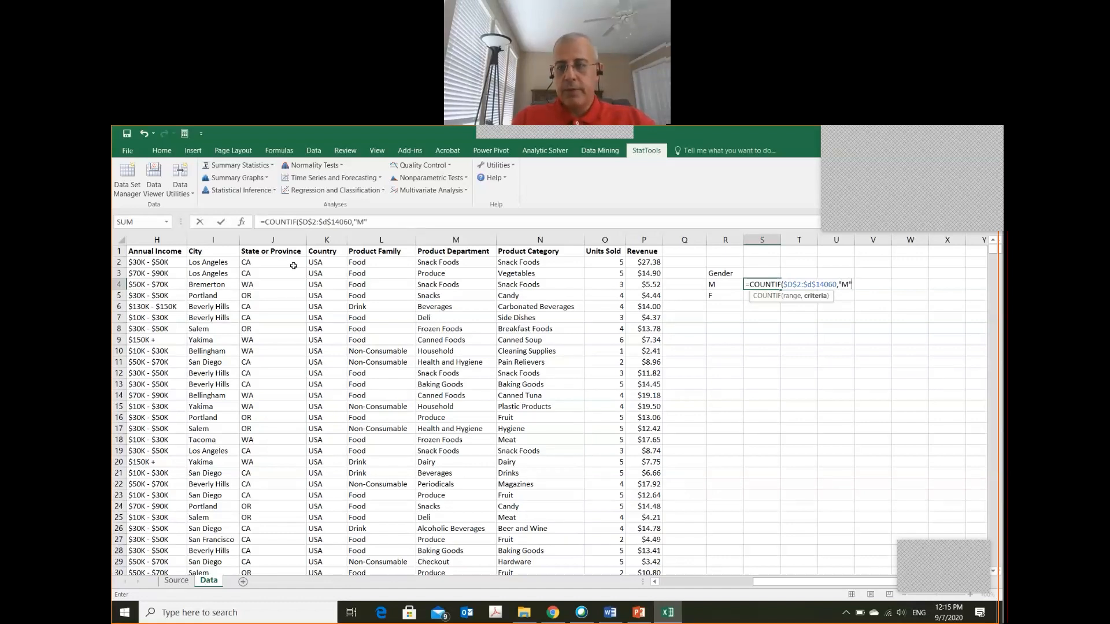
pyautogui.write('"')
pyautogui.press('Return')
pyautogui.press('Up')
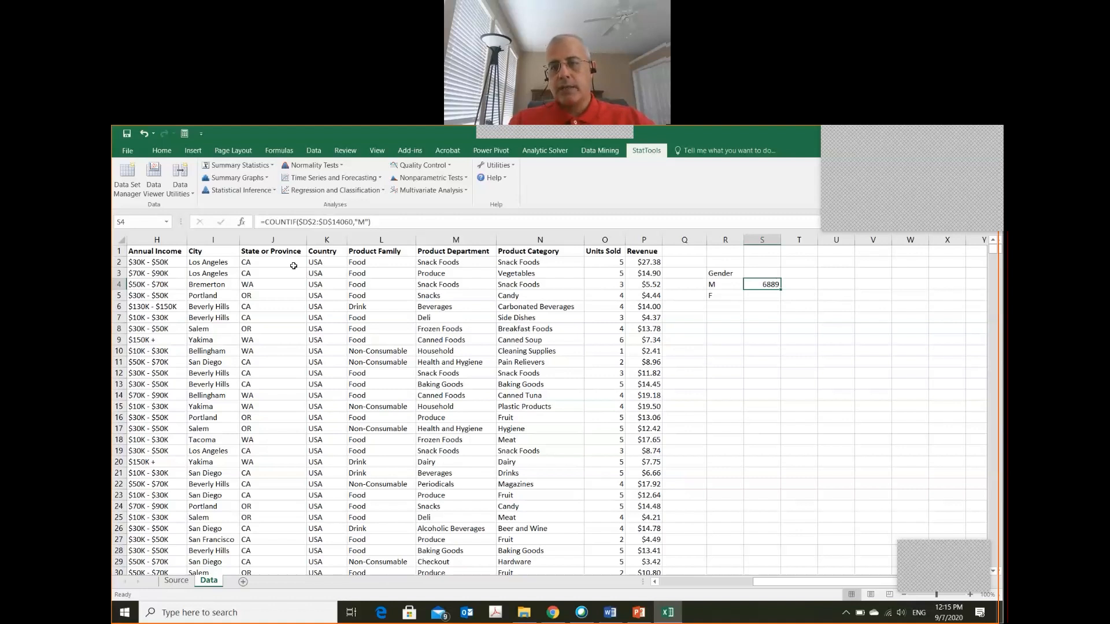
pyautogui.press('Down')
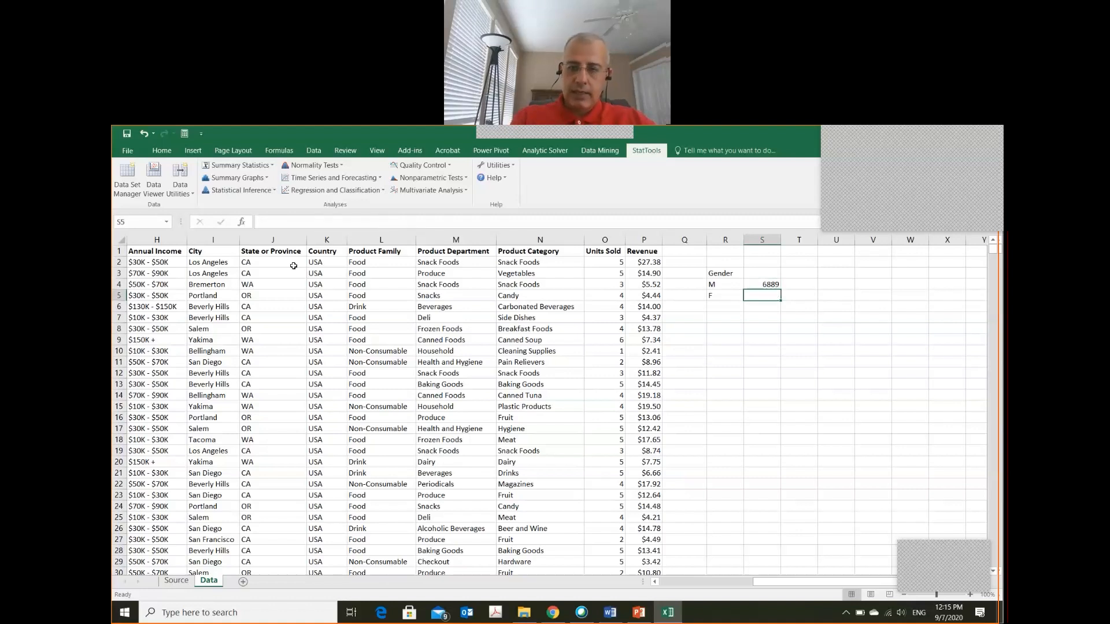
pyautogui.press('Up')
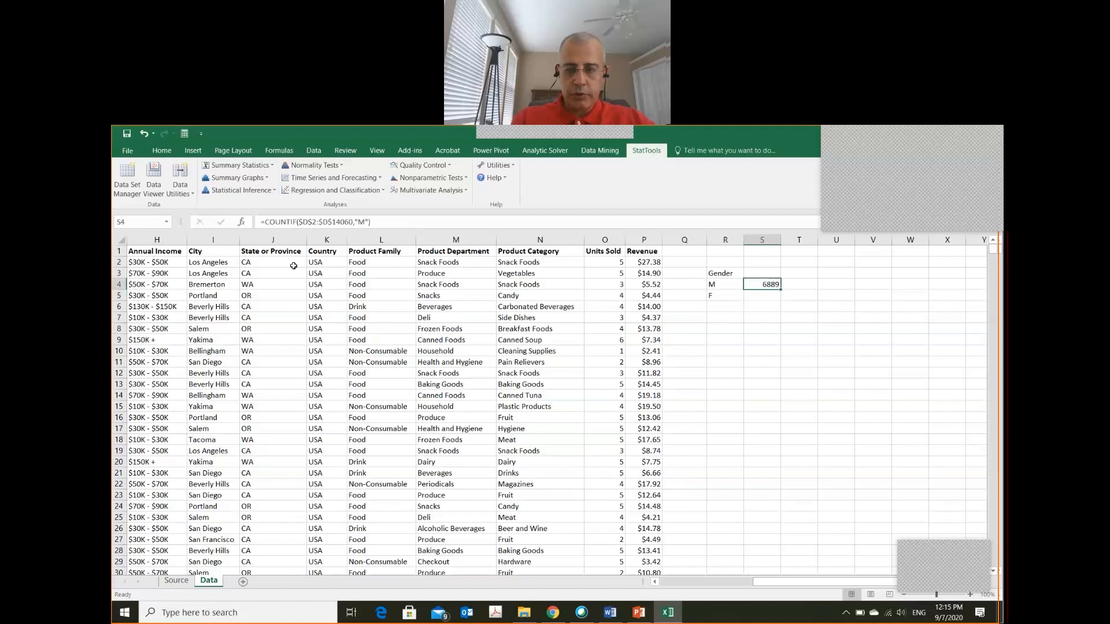
# Count the F records in cell S5 with the formula =COUNTIF($D$2:$D$14060,"F")
pyautogui.press('Down')
pyautogui.write('=')
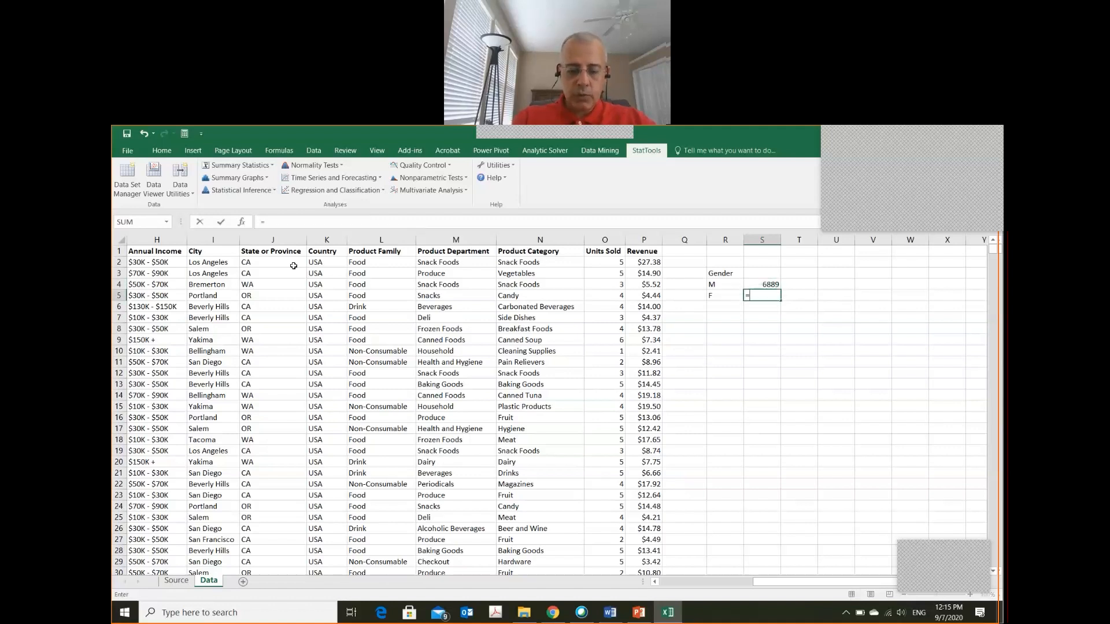
pyautogui.write('co')
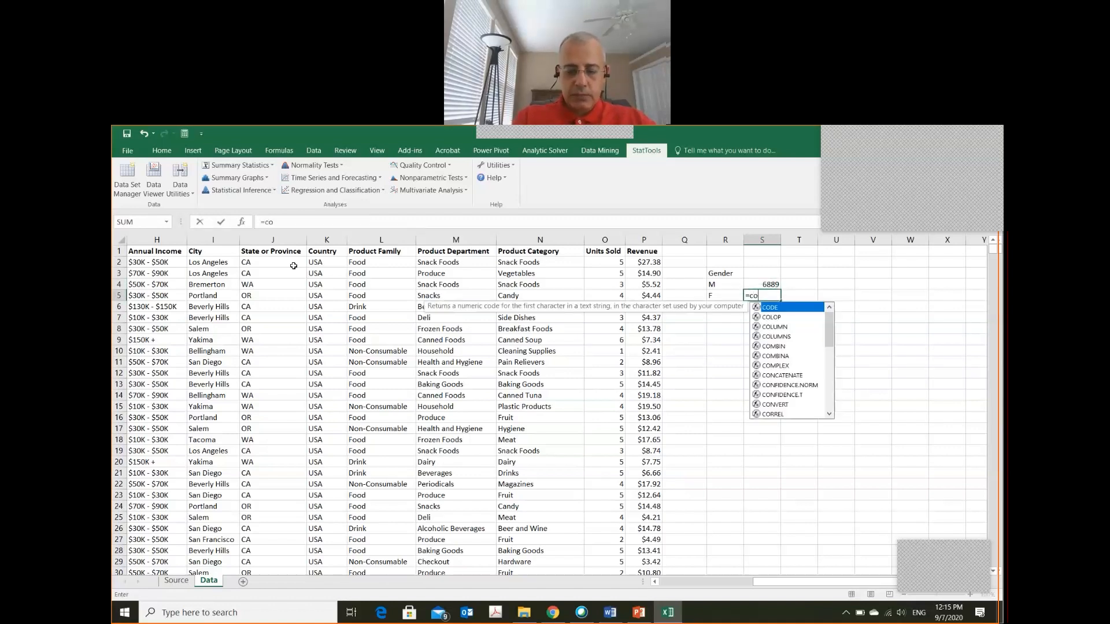
pyautogui.write('untif')
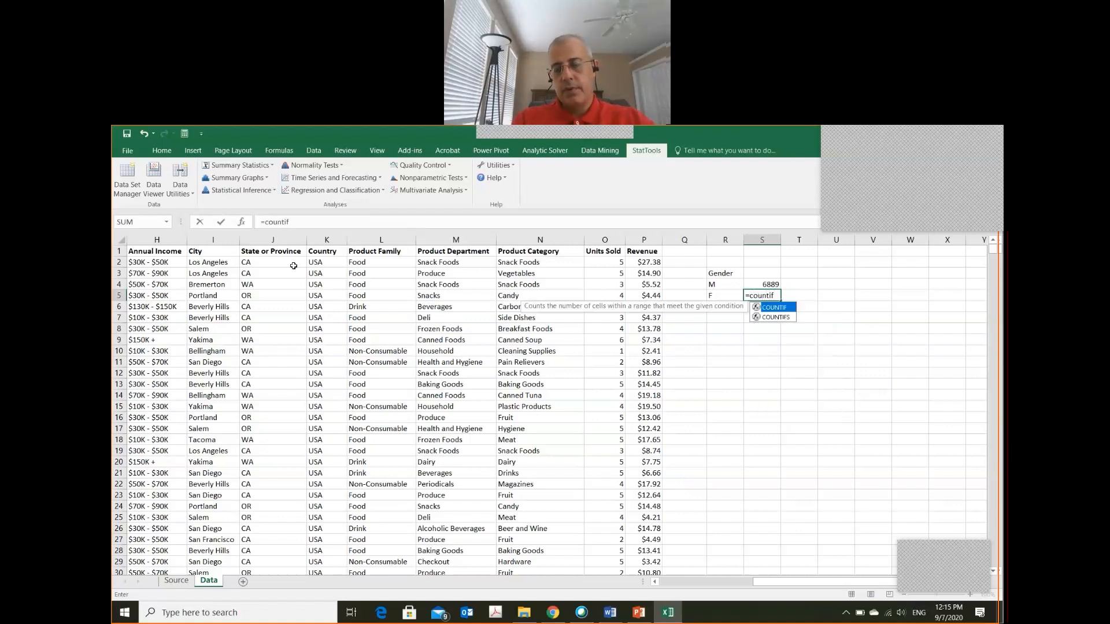
pyautogui.press('Tab')
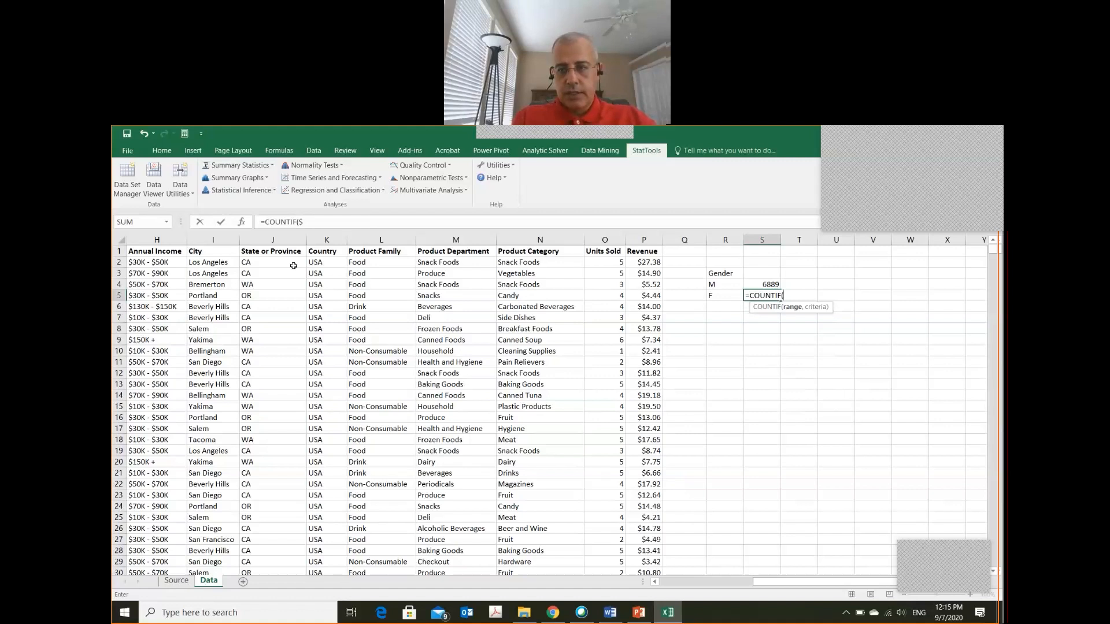
pyautogui.write('$')
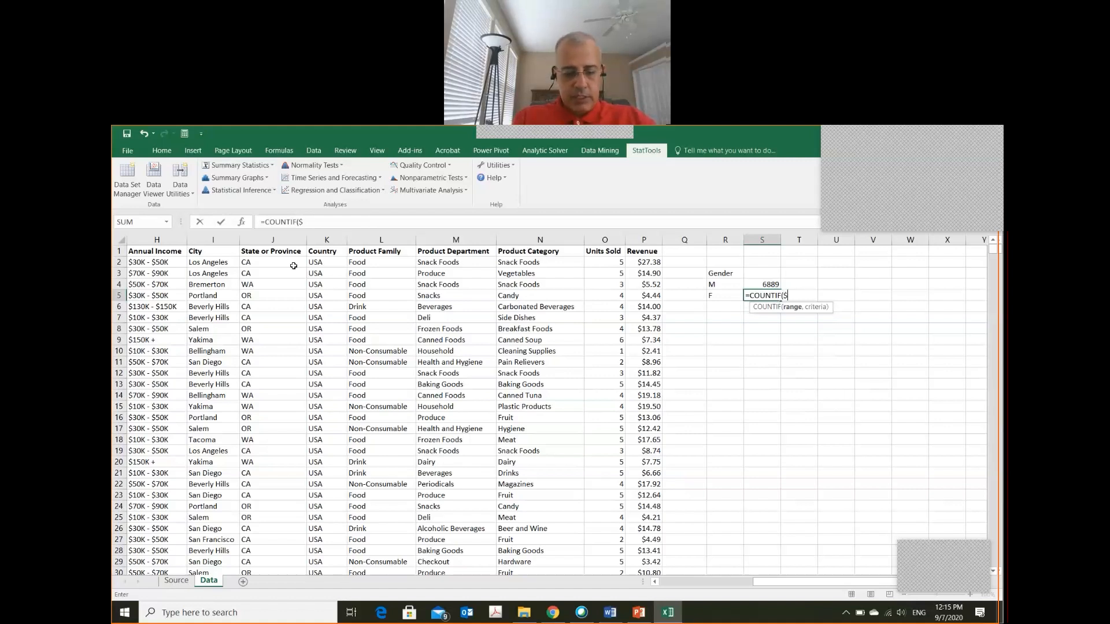
pyautogui.write('d$2')
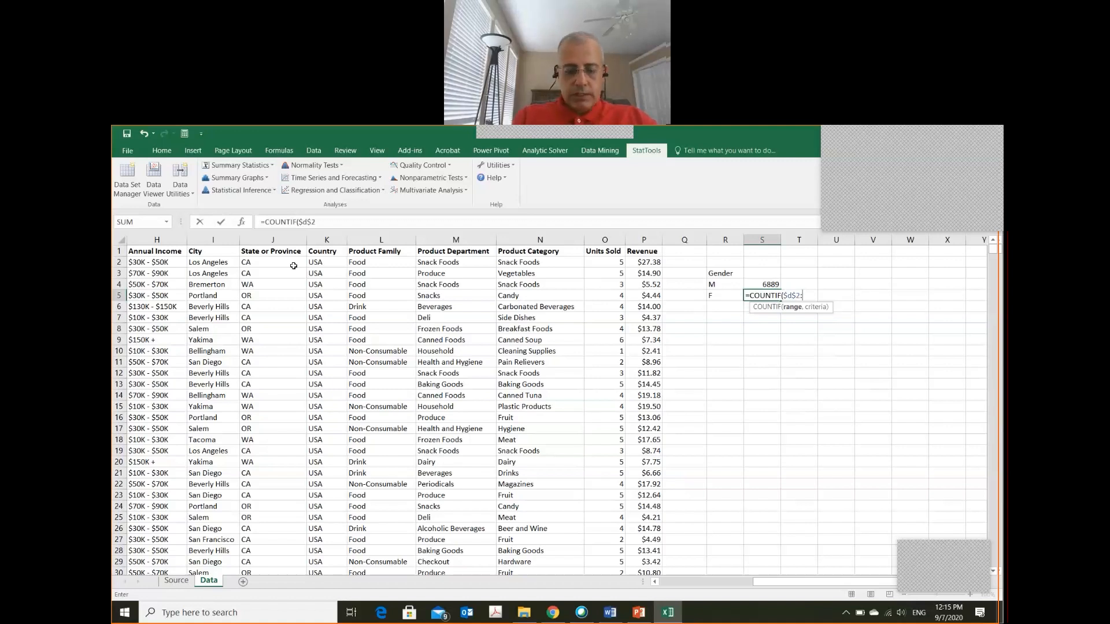
pyautogui.write(':$')
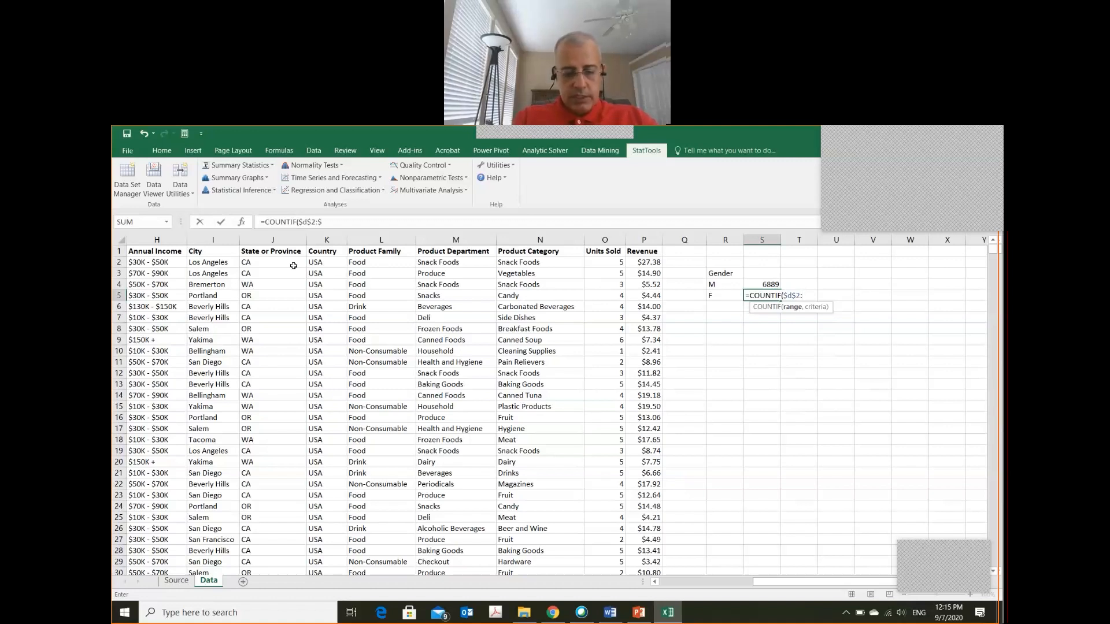
pyautogui.write('d$')
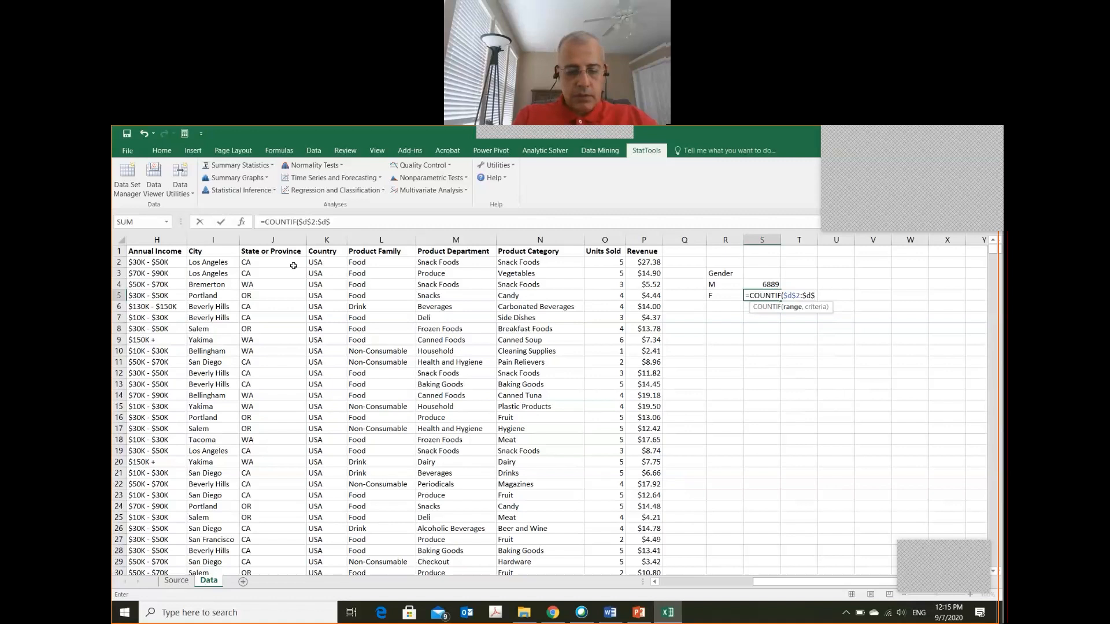
pyautogui.write('1')
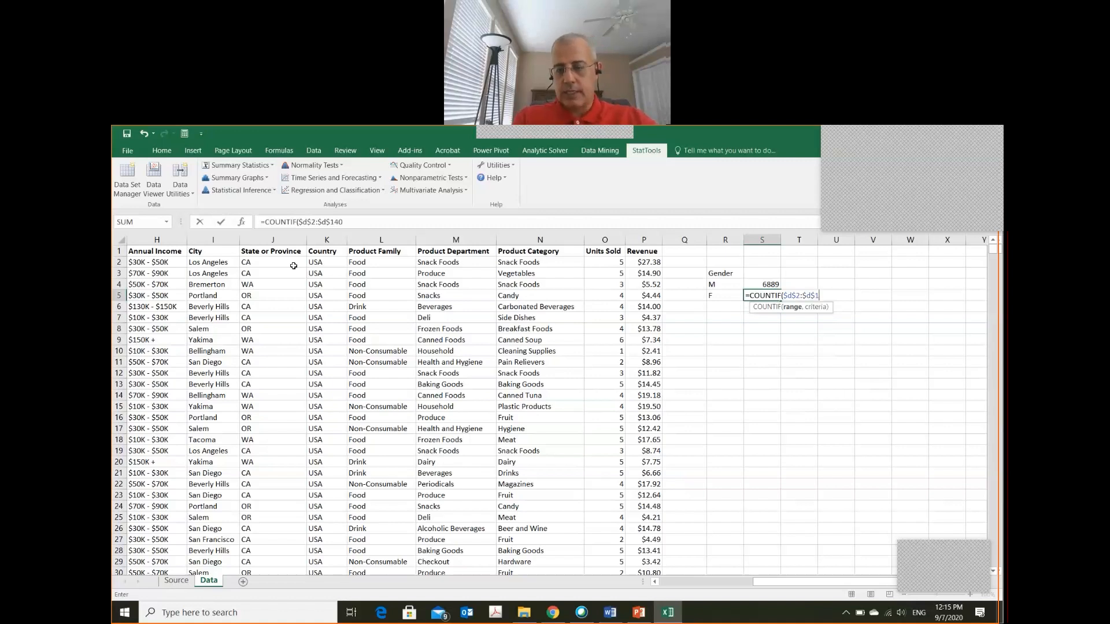
pyautogui.write('4060')
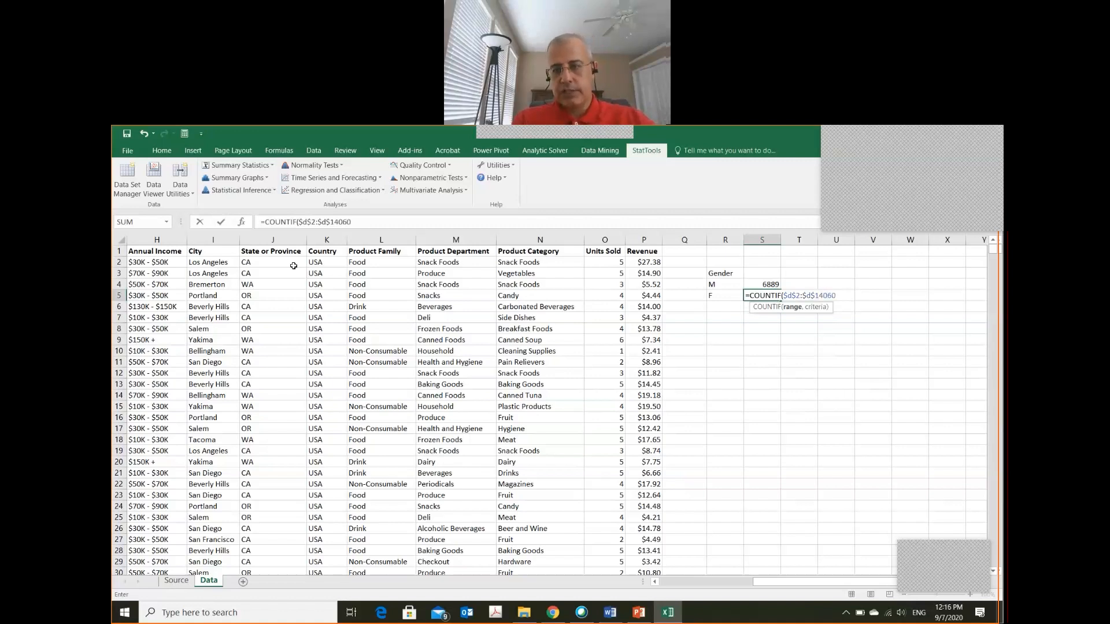
pyautogui.write(',')
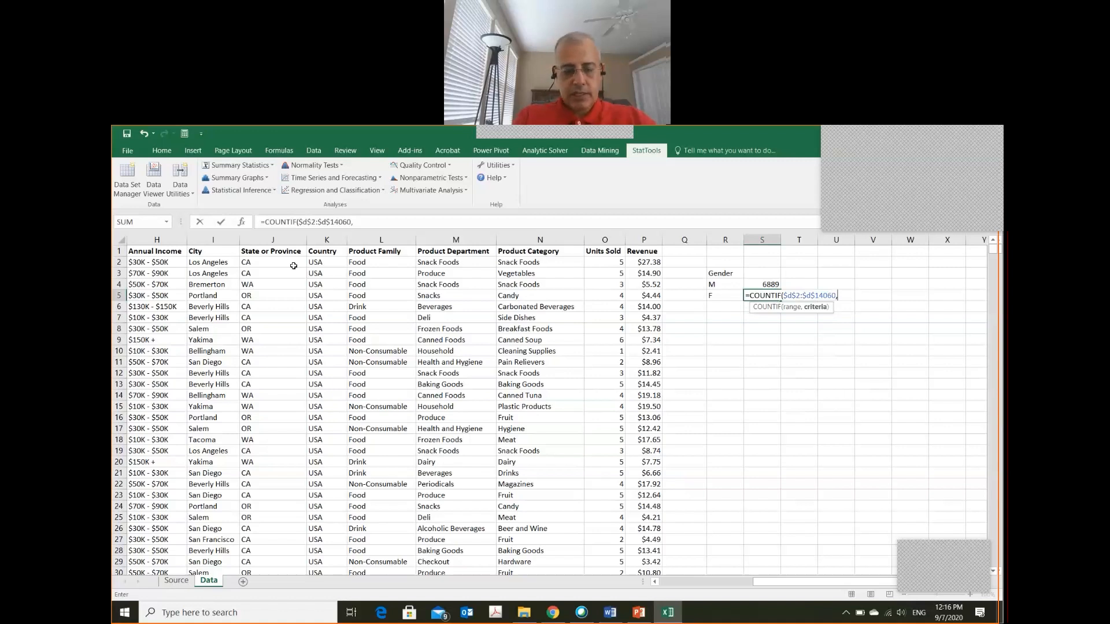
pyautogui.write('"F')
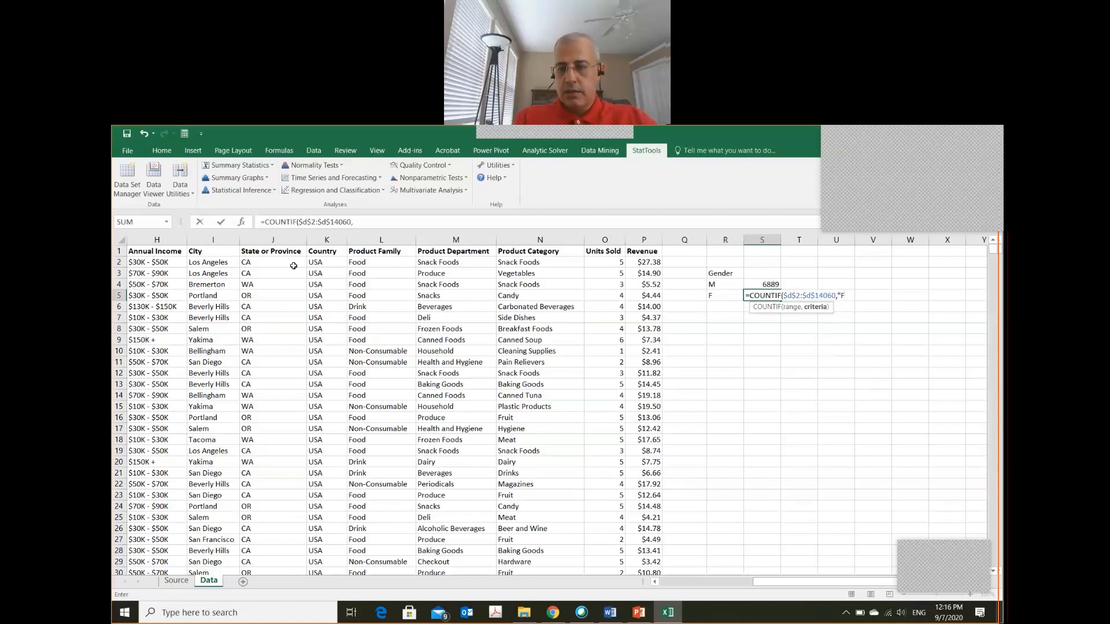
pyautogui.write('")')
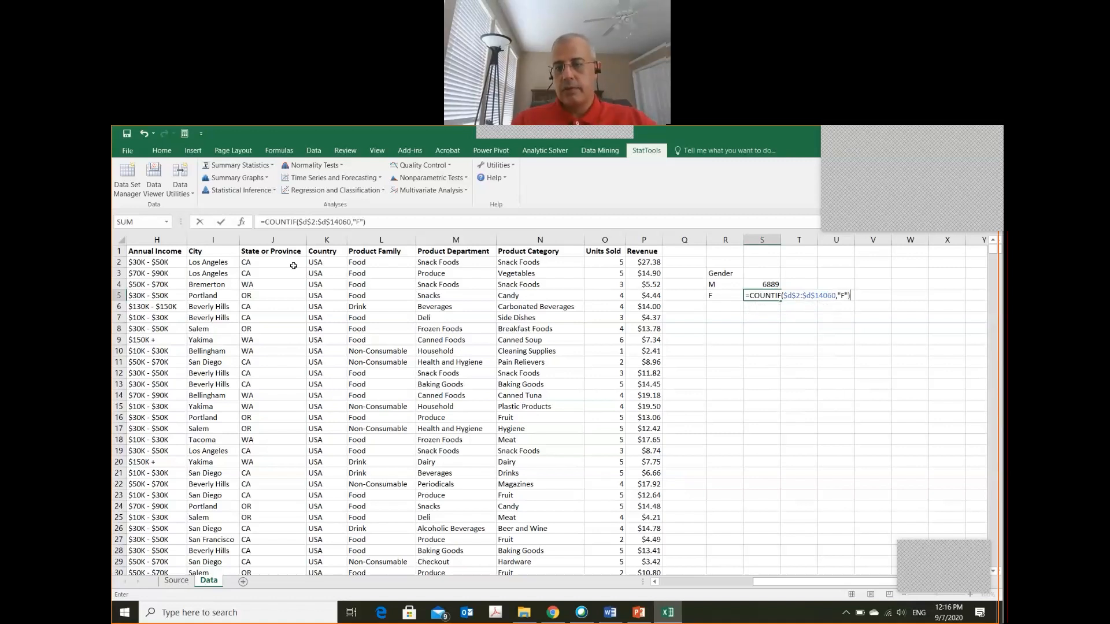
pyautogui.press('Return')
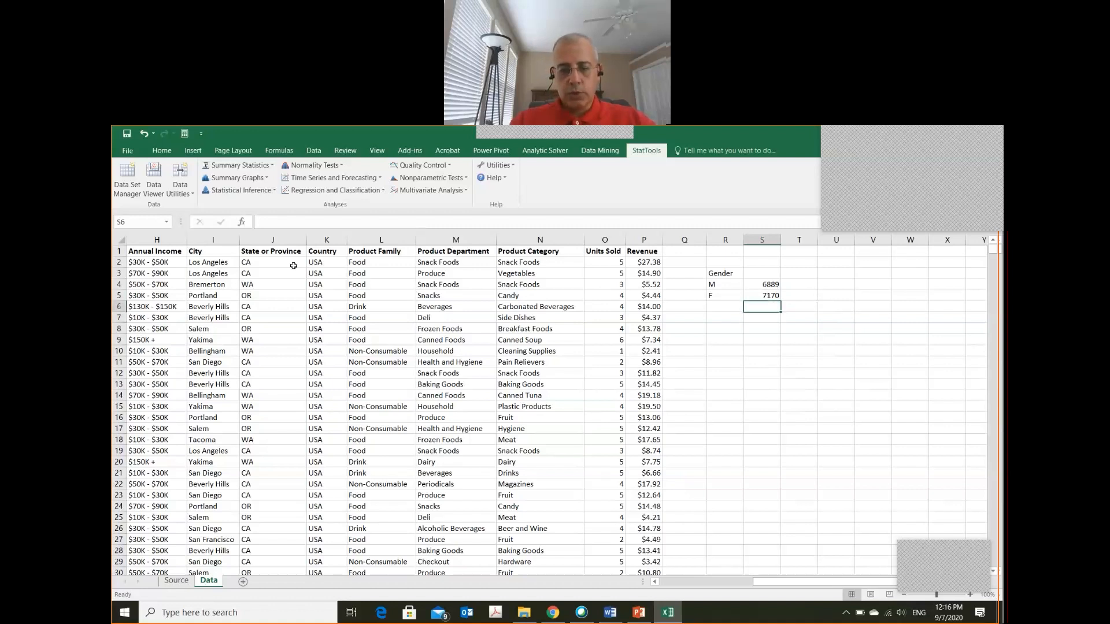
# Total the M and F counts in cell S6 with the formula =SUM(S4:S5)
pyautogui.write('=')
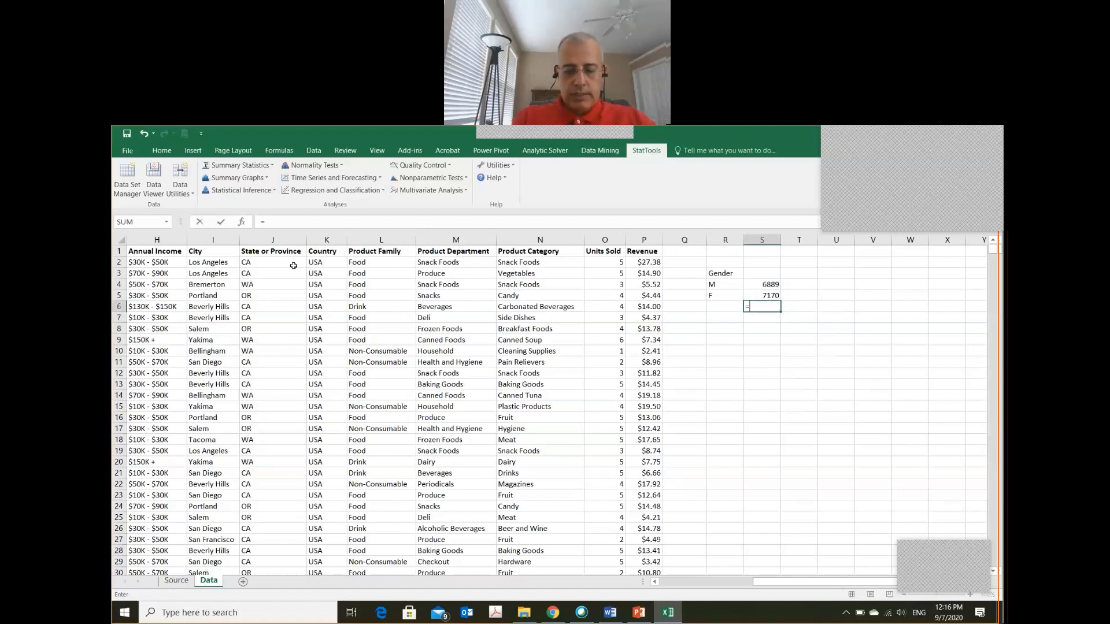
pyautogui.write('SUM(')
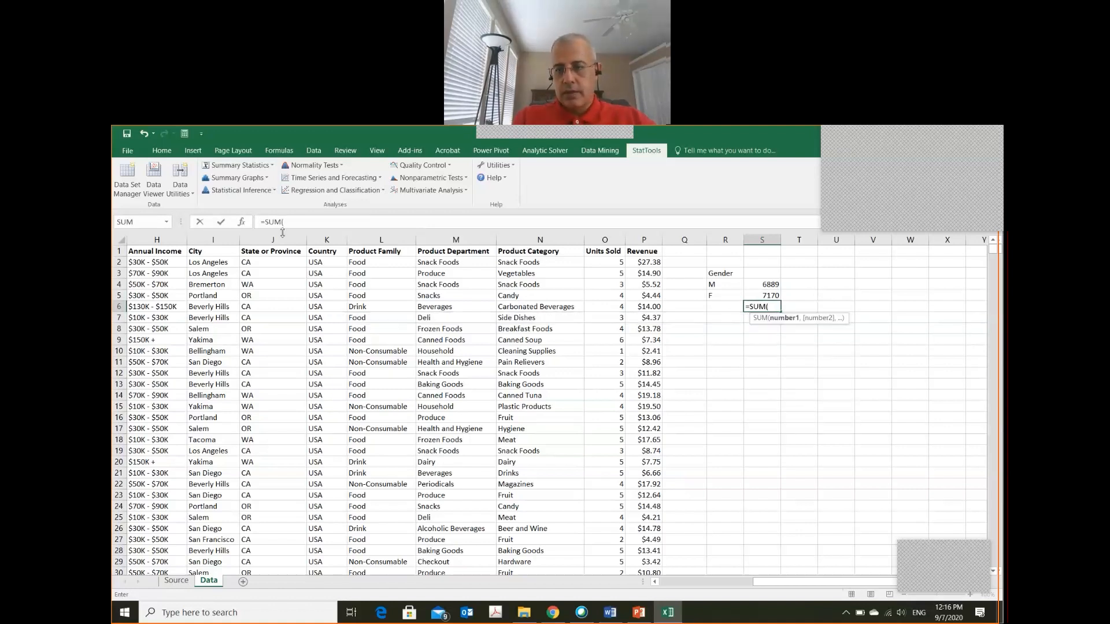
pyautogui.click(763, 283)
pyautogui.moveTo(763, 283); pyautogui.dragTo(763, 295)
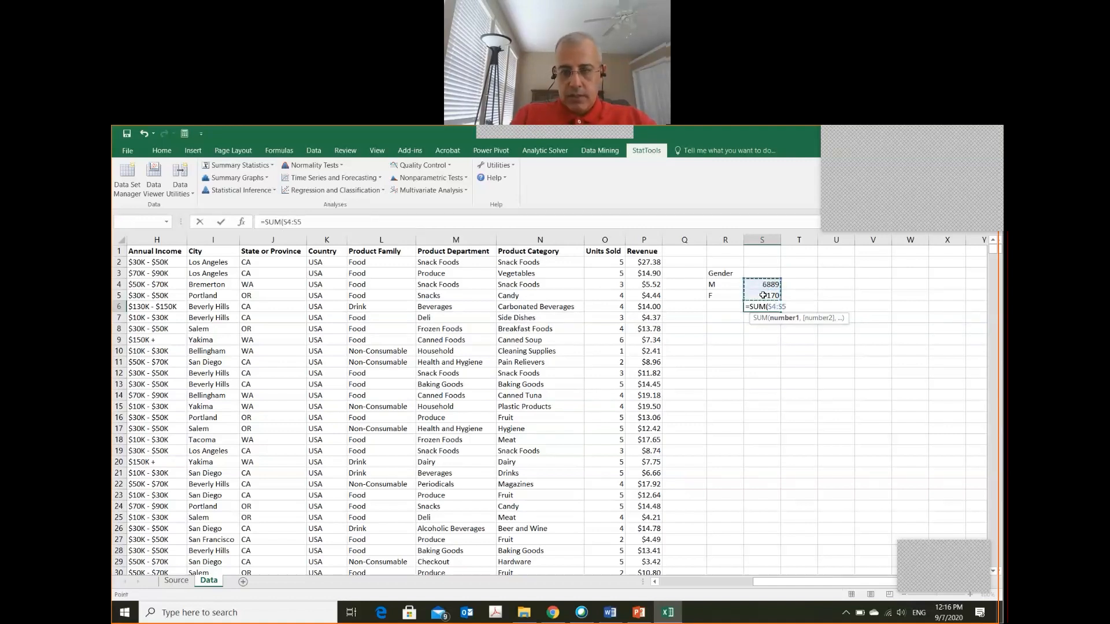
pyautogui.write(')')
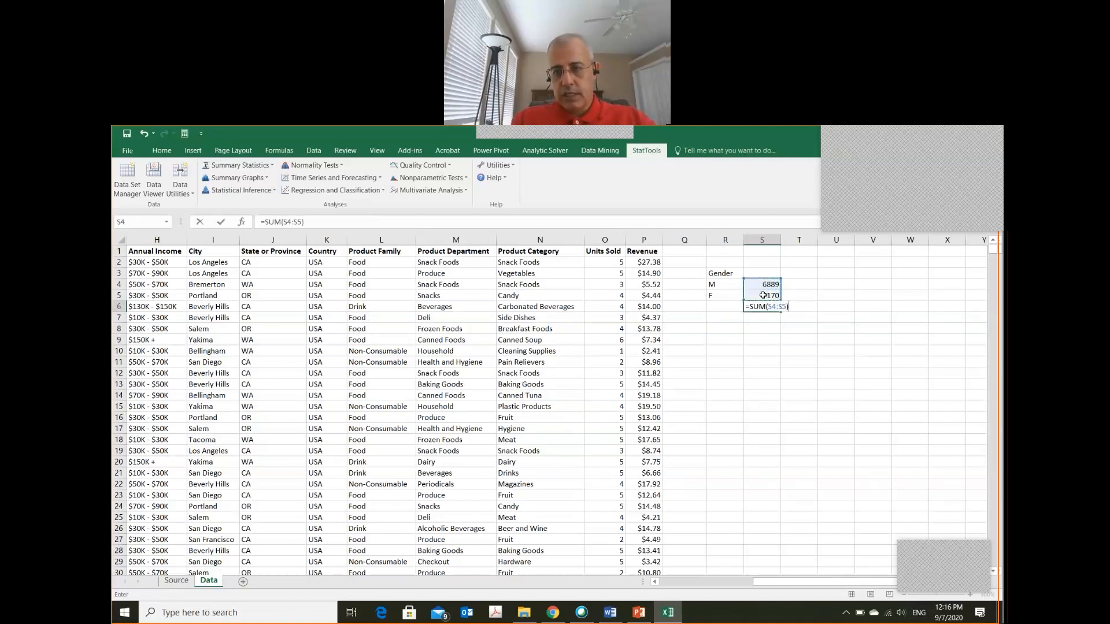
pyautogui.press('Return')
pyautogui.press('Up')
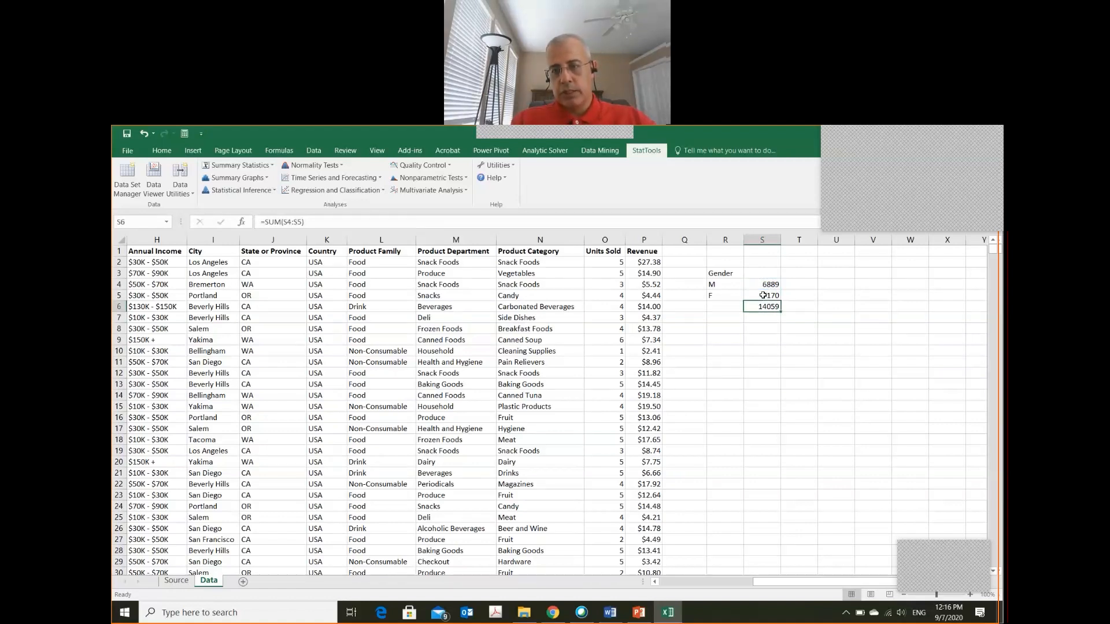
# Check the last transaction number in column A at the end of the data against the Gender total
pyautogui.press('Left')
pyautogui.press('Left')
pyautogui.press('Left')
pyautogui.press('Left')
pyautogui.press('Left')
pyautogui.press('Left')
pyautogui.press('Left')
pyautogui.press('Left')
pyautogui.press('Left')
pyautogui.press('Left')
pyautogui.press('Left')
pyautogui.press('Left')
pyautogui.press('Left')
pyautogui.press('Left')
pyautogui.press('Left')
pyautogui.press('Left')
pyautogui.press('Left')
pyautogui.press('Left')
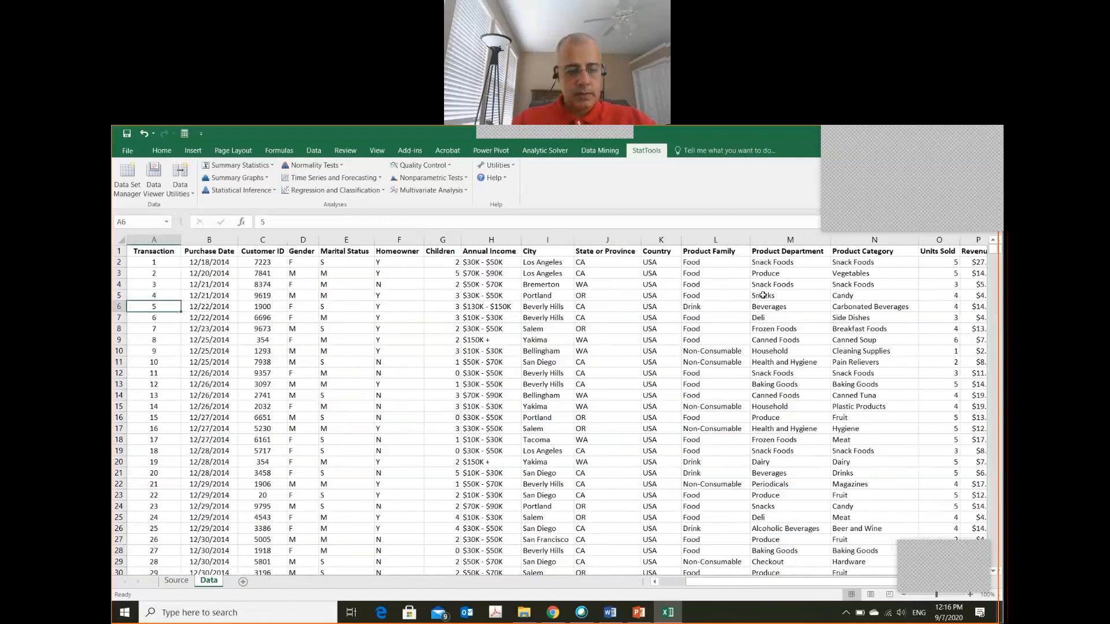
pyautogui.press('Up')
pyautogui.press('Up')
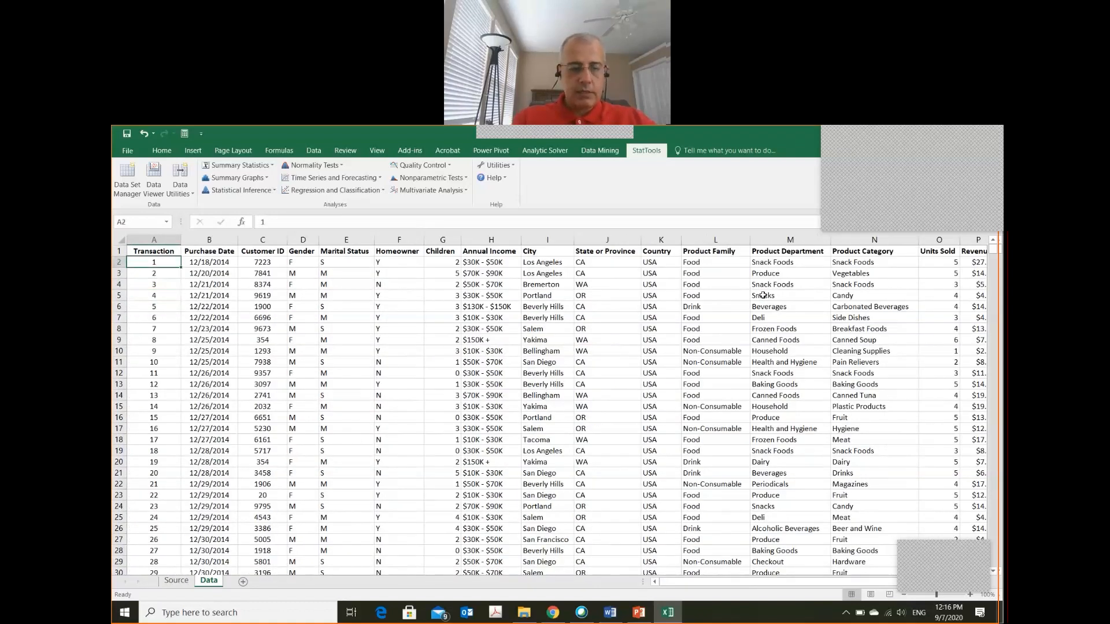
pyautogui.hotkey('ctrl', 'End')
pyautogui.press('Left')
pyautogui.press('Left')
pyautogui.press('Left')
pyautogui.press('Left')
pyautogui.press('Left')
pyautogui.press('Left')
pyautogui.press('Left')
pyautogui.press('Left')
pyautogui.press('Left')
pyautogui.press('Left')
pyautogui.press('Left')
pyautogui.press('Left')
pyautogui.press('Left')
pyautogui.press('Left')
pyautogui.press('Left')
pyautogui.press('Left')
pyautogui.press('Left')
pyautogui.press('Left')
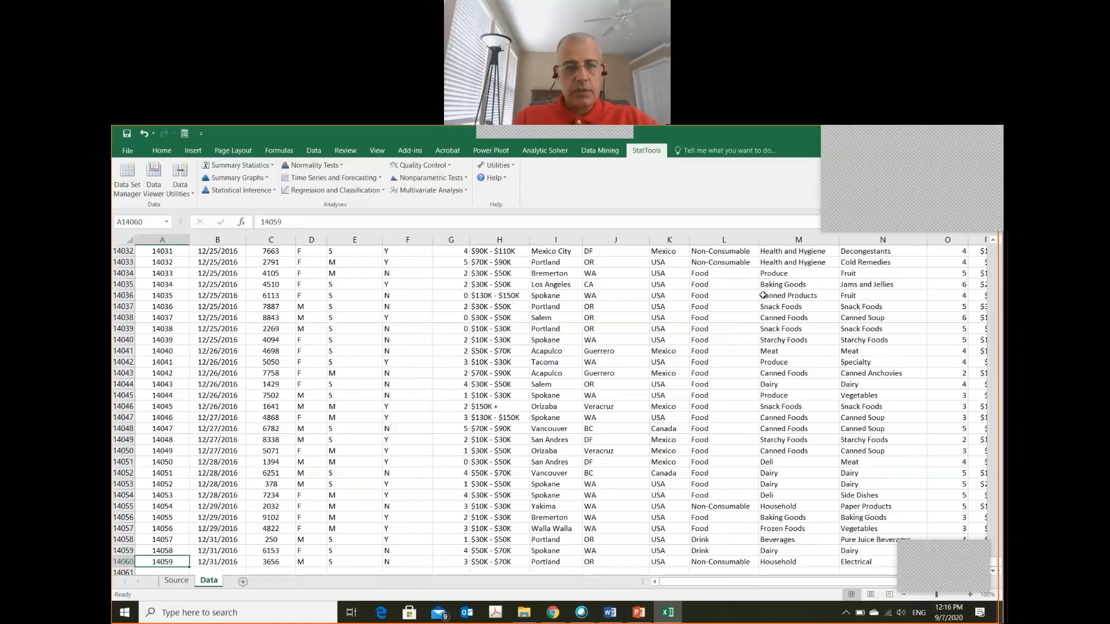
# Return to the Gender summary and review the total and the two COUNTIF formulas in cells S4 to S6
pyautogui.hotkey('ctrl', 'Up')
pyautogui.press('Right')
pyautogui.press('Right')
pyautogui.press('Right')
pyautogui.press('Right')
pyautogui.press('Right')
pyautogui.press('Right')
pyautogui.press('Right')
pyautogui.press('Right')
pyautogui.press('Right')
pyautogui.press('Right')
pyautogui.press('Right')
pyautogui.press('Right')
pyautogui.press('Right')
pyautogui.press('Right')
pyautogui.press('Right')
pyautogui.press('Right')
pyautogui.press('Right')
pyautogui.press('Right')
pyautogui.press('Right')
pyautogui.press('Right')
pyautogui.press('Right')
pyautogui.press('Right')
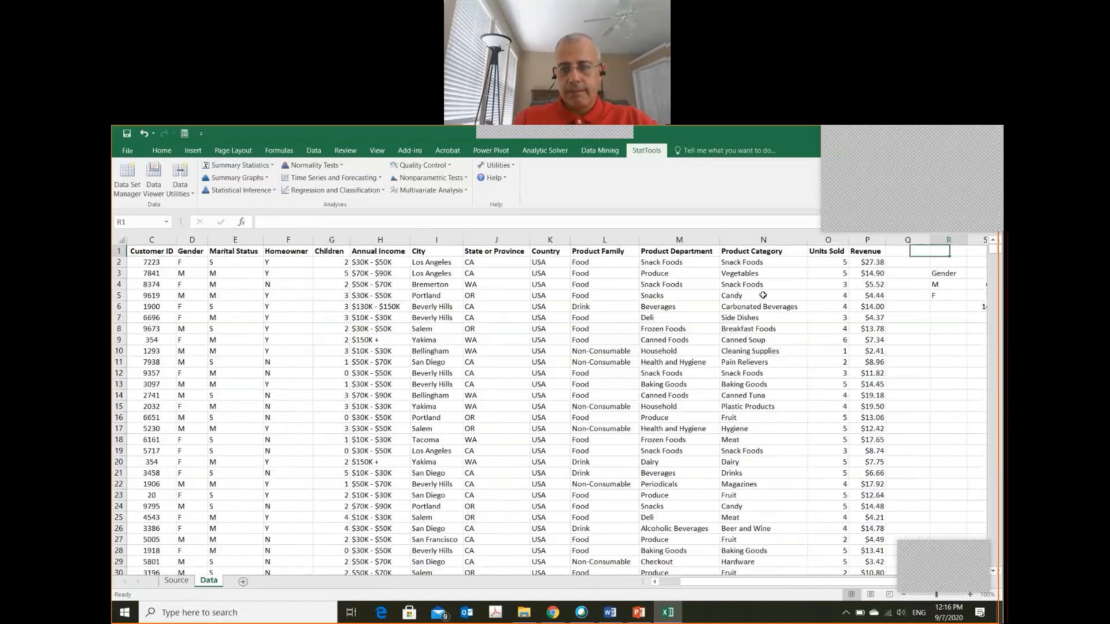
pyautogui.press('Down')
pyautogui.press('Down')
pyautogui.press('Left')
pyautogui.press('Left')
pyautogui.press('Left')
pyautogui.press('Left')
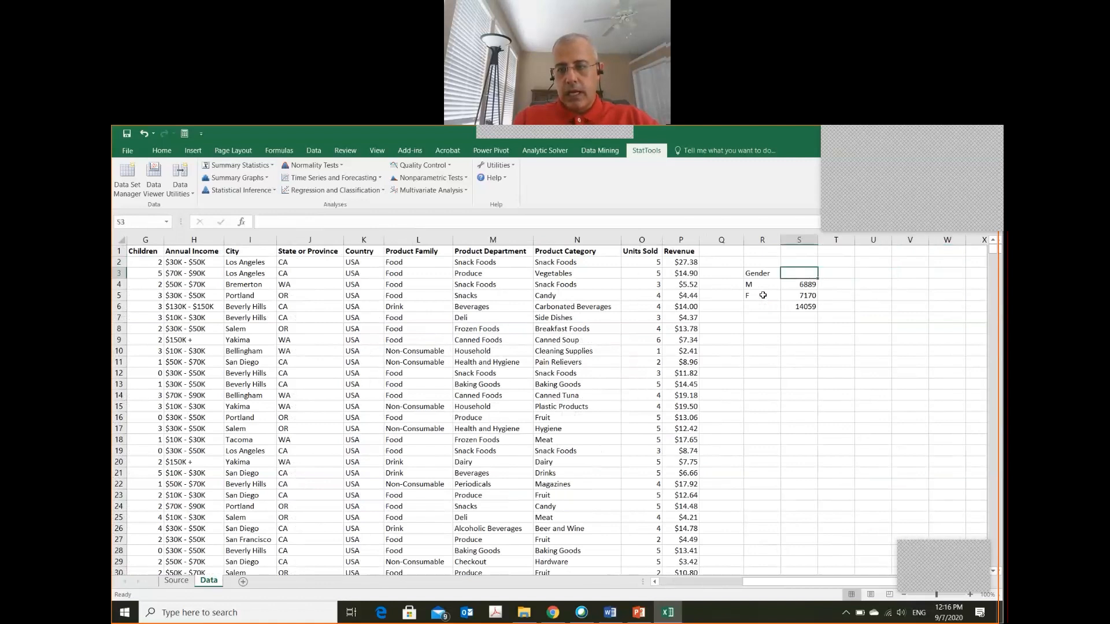
pyautogui.press('Down')
pyautogui.press('Down')
pyautogui.press('Down')
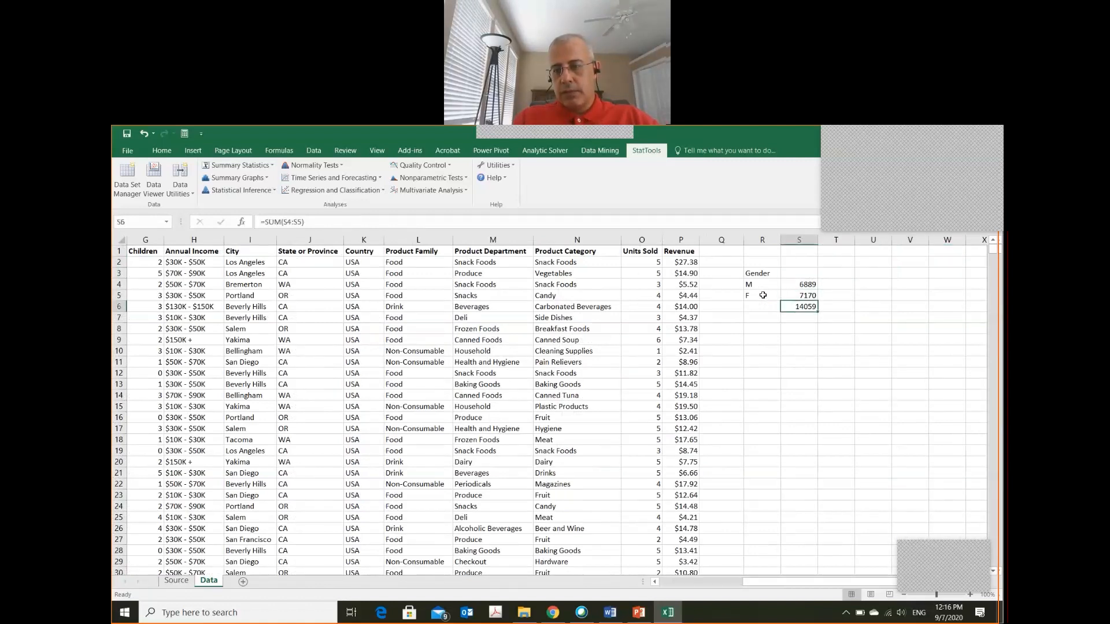
pyautogui.press('Up')
pyautogui.press('Up')
pyautogui.press('Up')
pyautogui.press('Down')
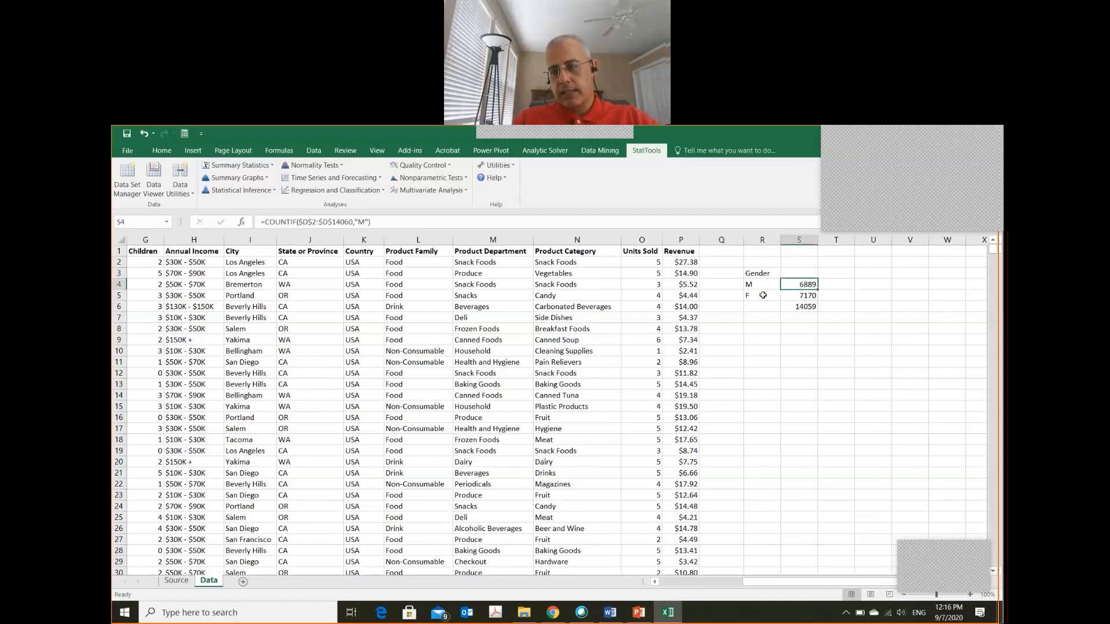
pyautogui.press('Down')
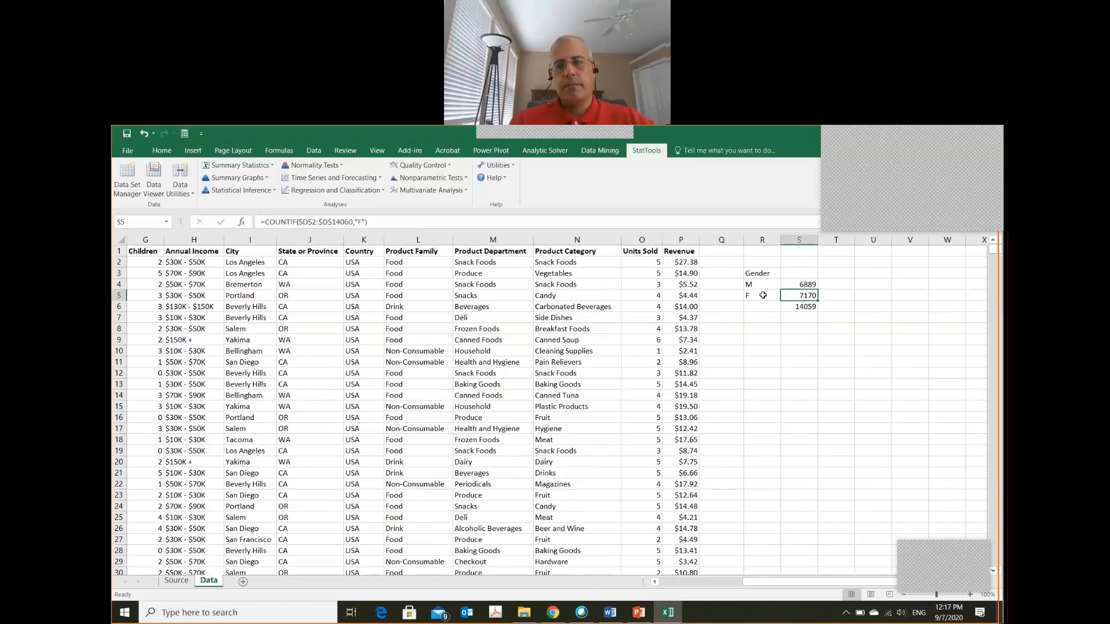
pyautogui.rightClick(687, 197)
pyautogui.moveTo(648, 155)
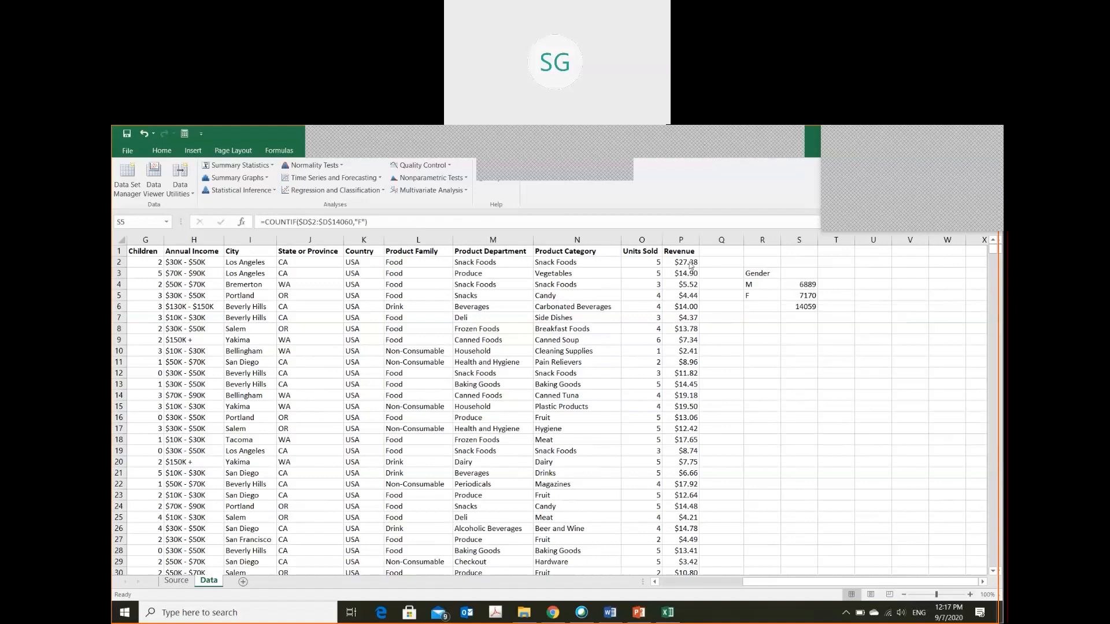
pyautogui.click(754, 328)
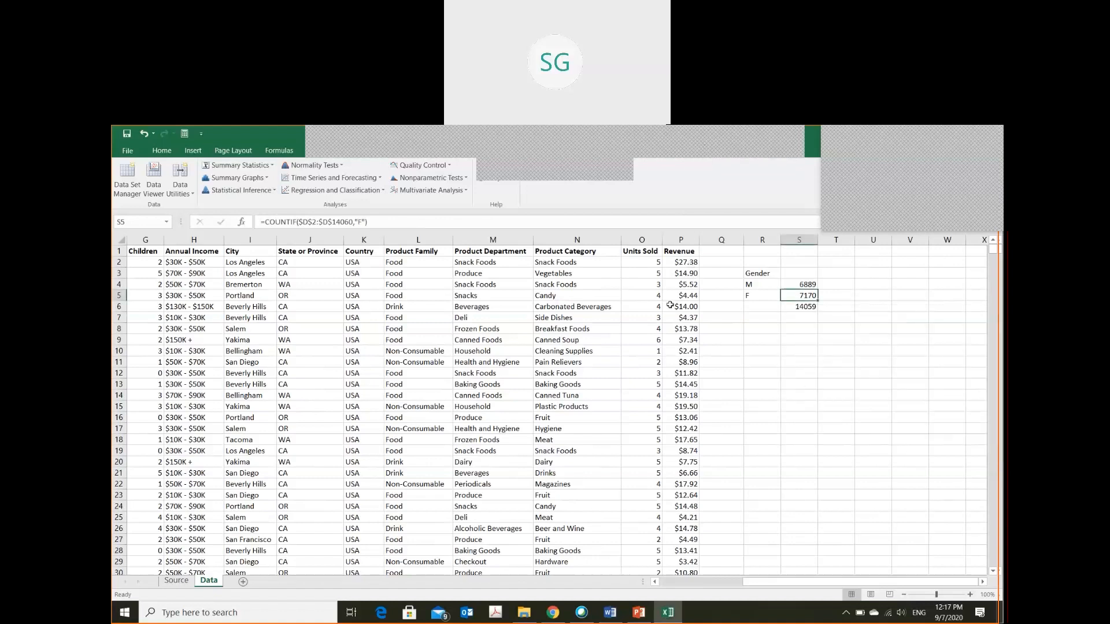
# Add the headings Count in cell S3 and Percentage in cell T3 of the Gender summary
pyautogui.click(750, 327)
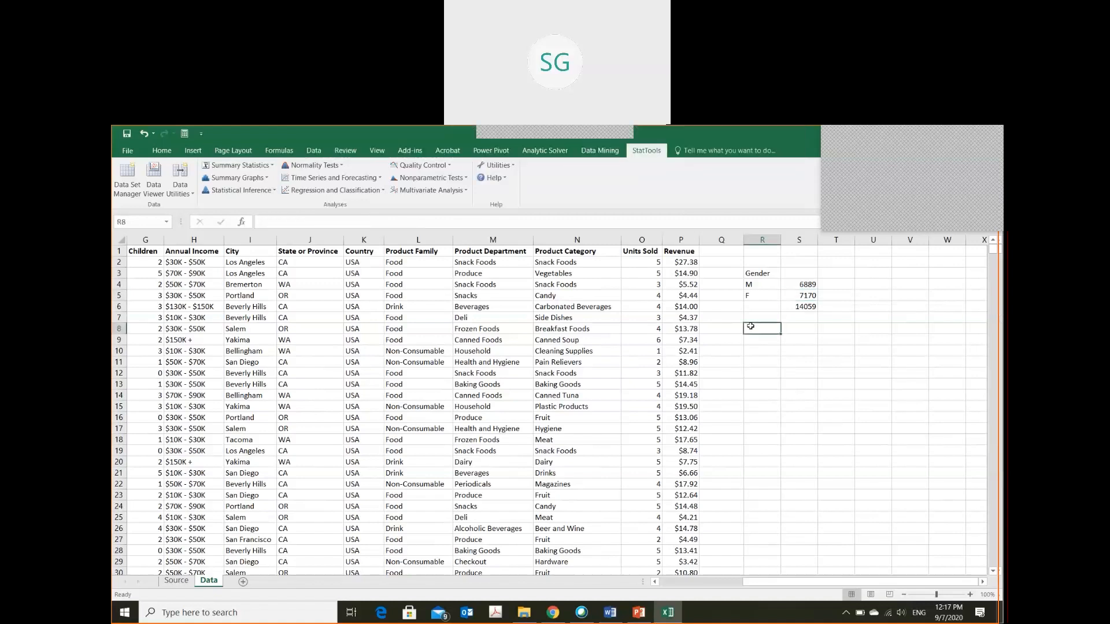
pyautogui.press('Up')
pyautogui.press('Up')
pyautogui.press('Up')
pyautogui.press('Up')
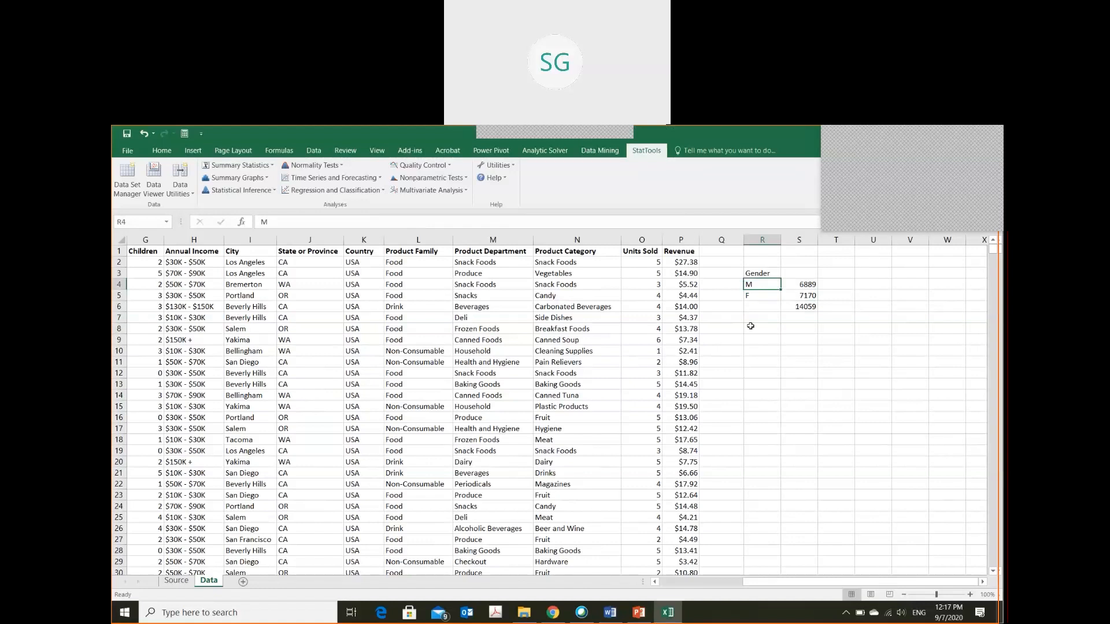
pyautogui.press('Down')
pyautogui.press('Right')
pyautogui.press('Right')
pyautogui.press('Up')
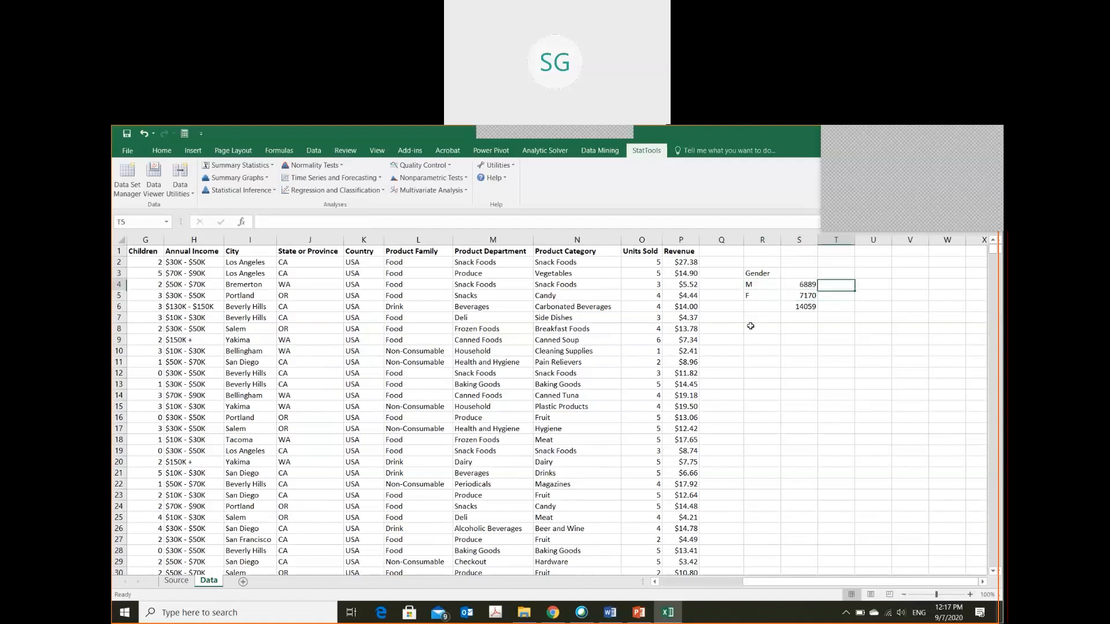
pyautogui.press('Left')
pyautogui.press('Right')
pyautogui.press('Up')
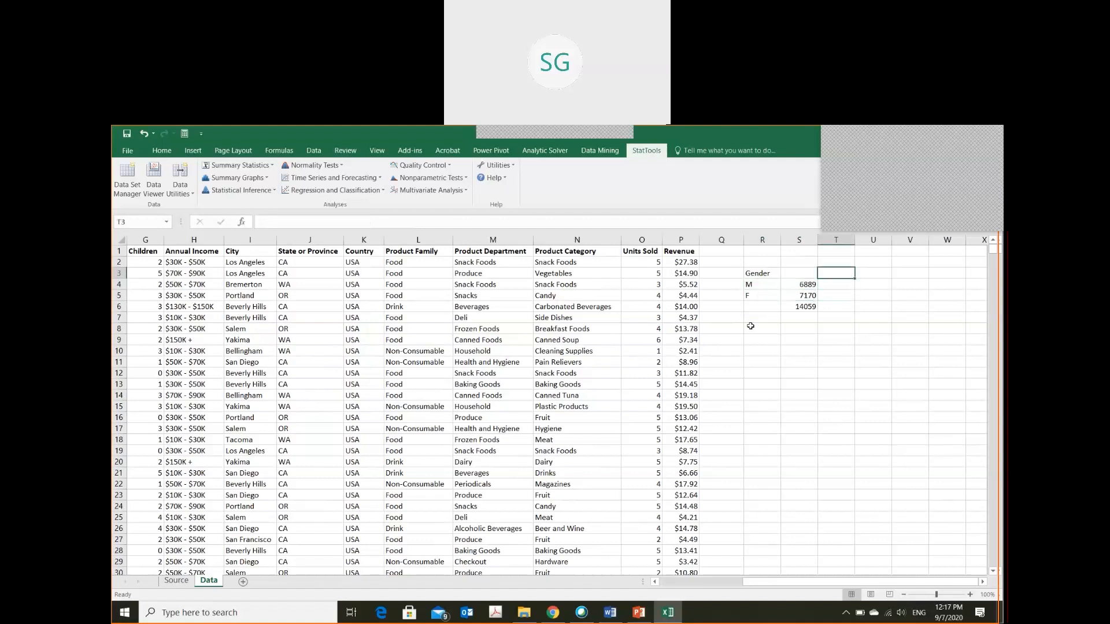
pyautogui.press('Left')
pyautogui.write('Count')
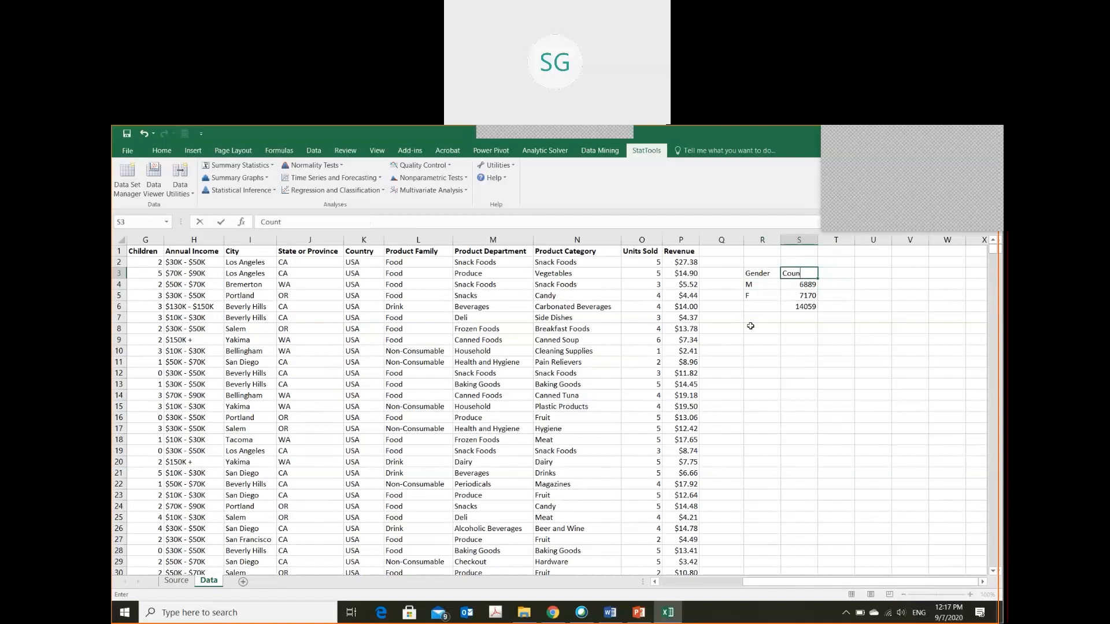
pyautogui.press('Right')
pyautogui.write('Percentage')
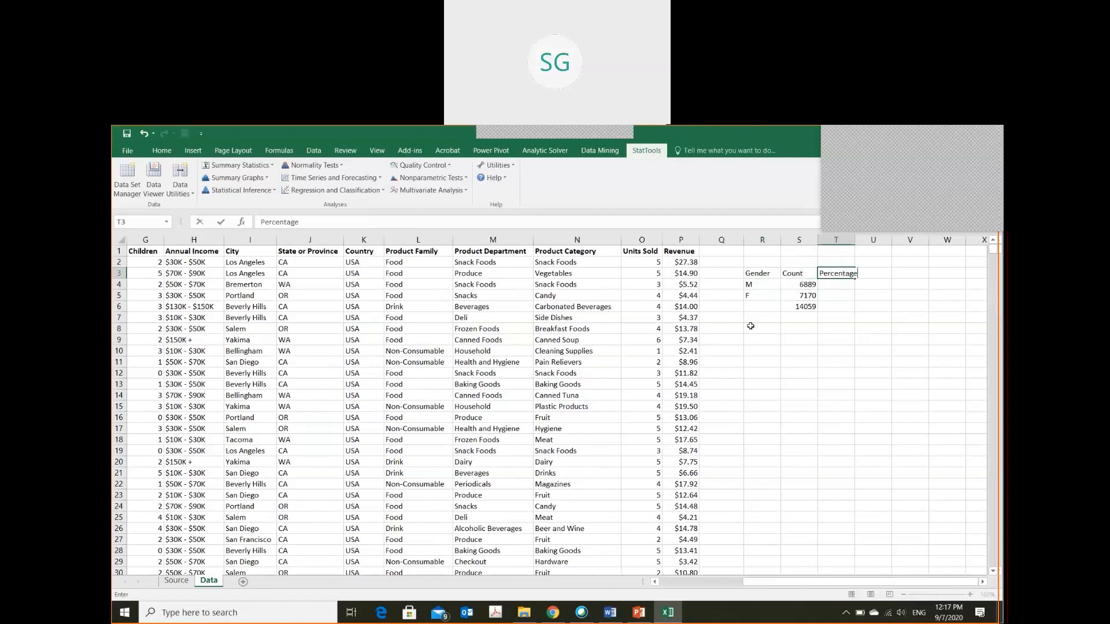
pyautogui.press('Return')
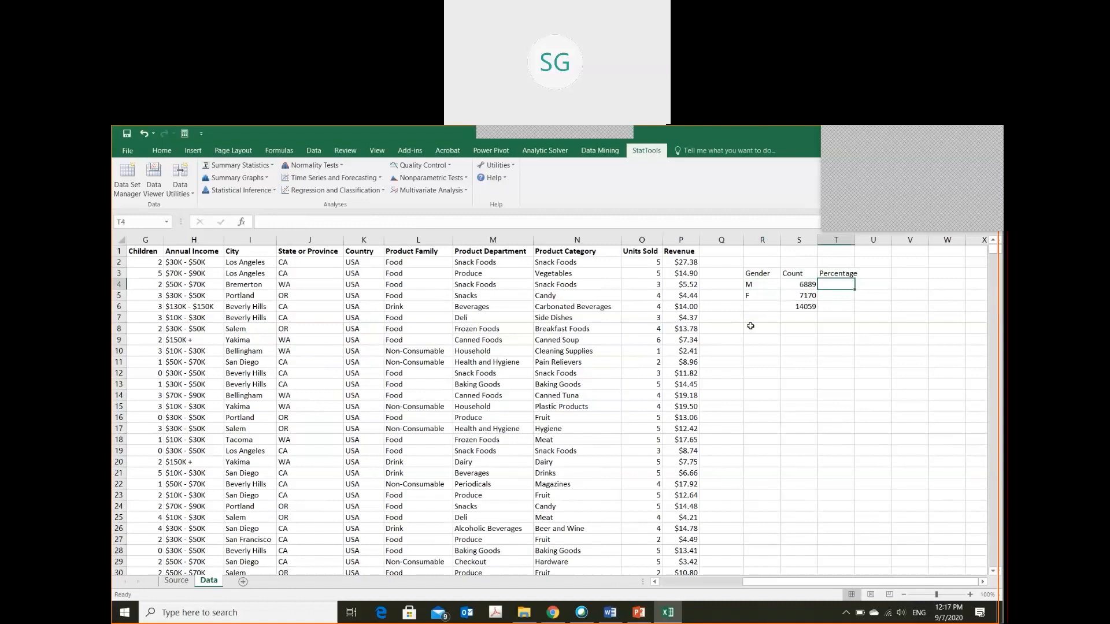
# Calculate the M share in cell T4 with the formula =S4/S6
pyautogui.write('=div')
pyautogui.press('BackSpace')
pyautogui.press('BackSpace')
pyautogui.write('s')
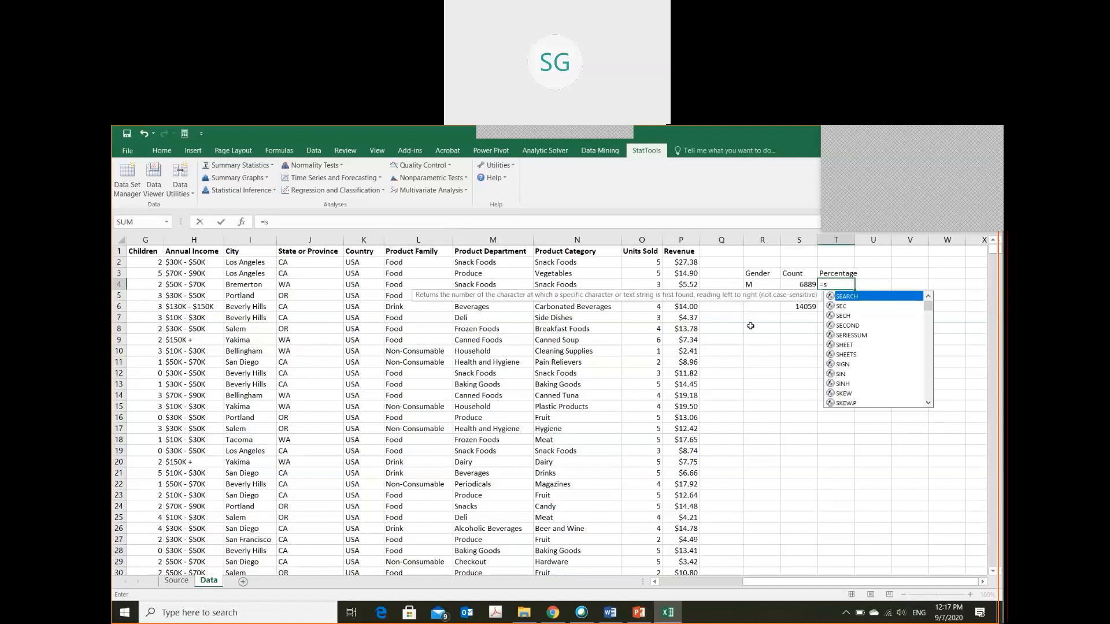
pyautogui.write('4')
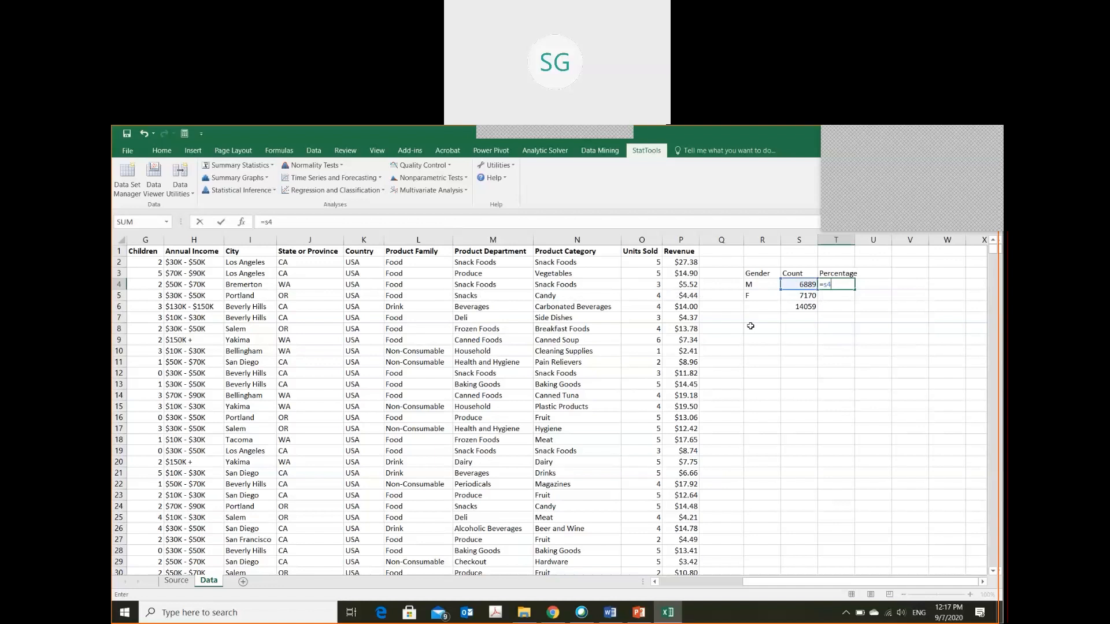
pyautogui.write('/s6')
pyautogui.hotkey('ctrl', 'Return')
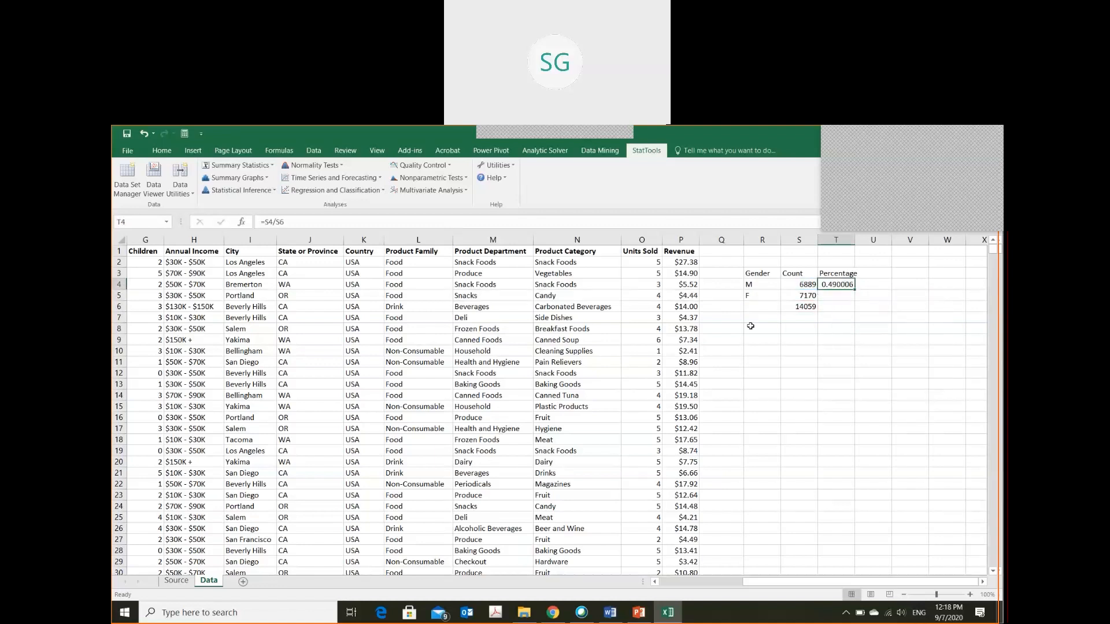
# Calculate the F share in cell T5 with the formula =S5/S6
pyautogui.press('Down')
pyautogui.write('=')
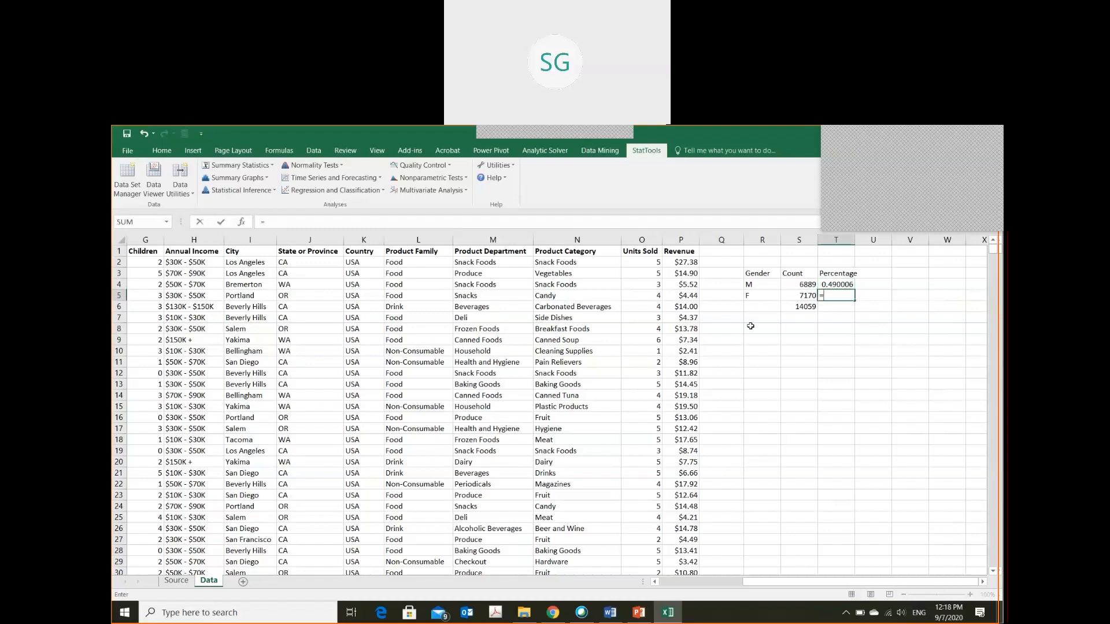
pyautogui.write('s5/s6')
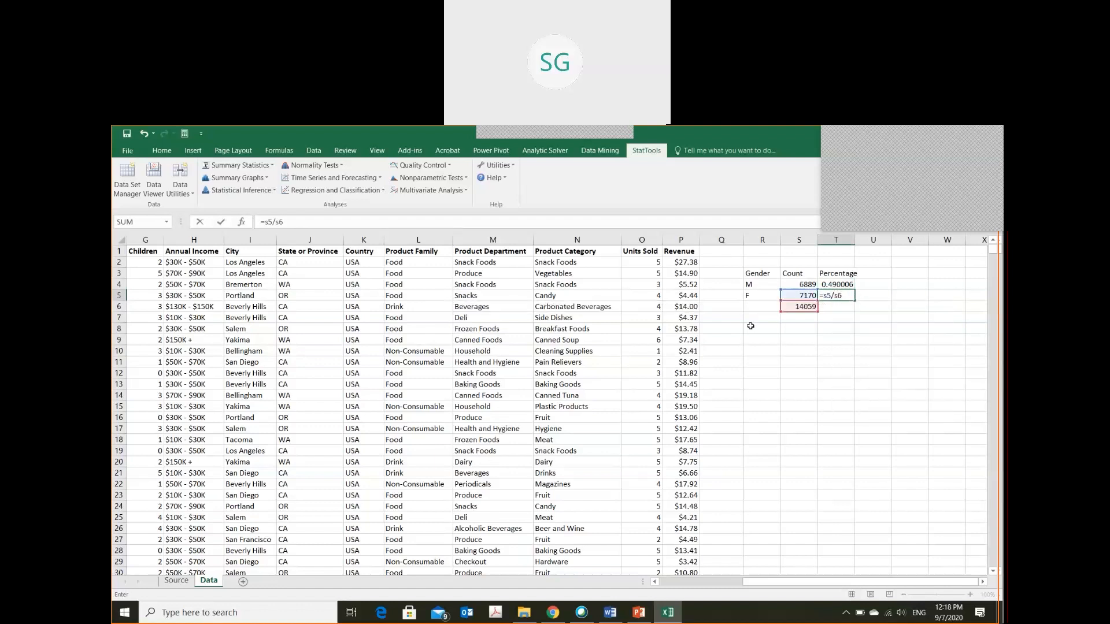
pyautogui.hotkey('ctrl', 'Return')
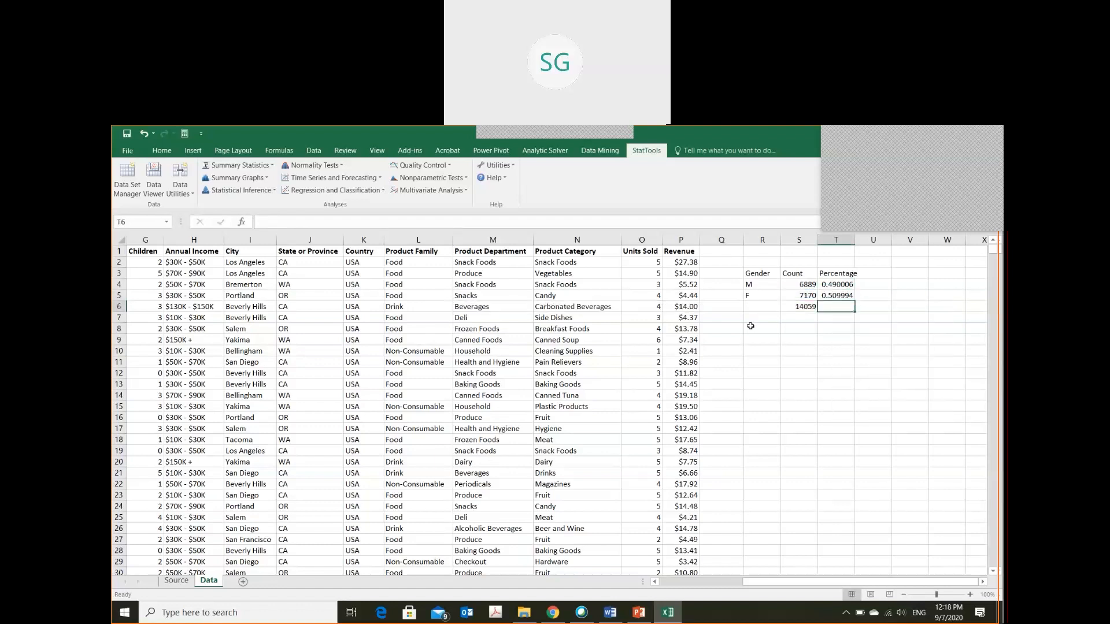
# Total the two shares in cell T6 with the formula =SUM(T4:T5)
pyautogui.press('Down')
pyautogui.write('=sum')
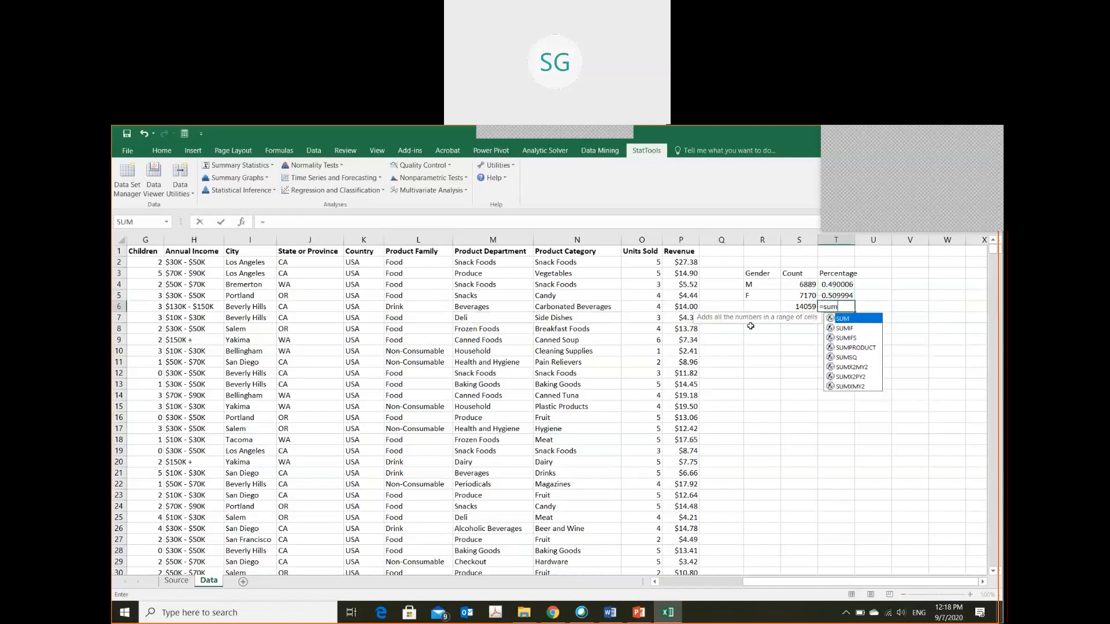
pyautogui.press('Tab')
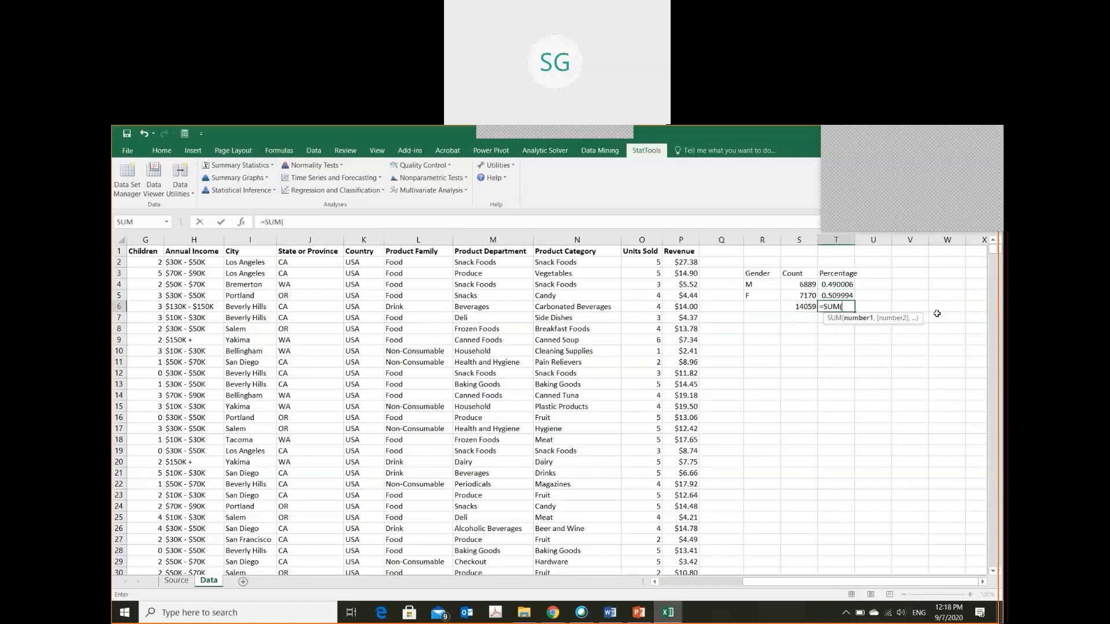
pyautogui.moveTo(836, 284); pyautogui.dragTo(836, 294)
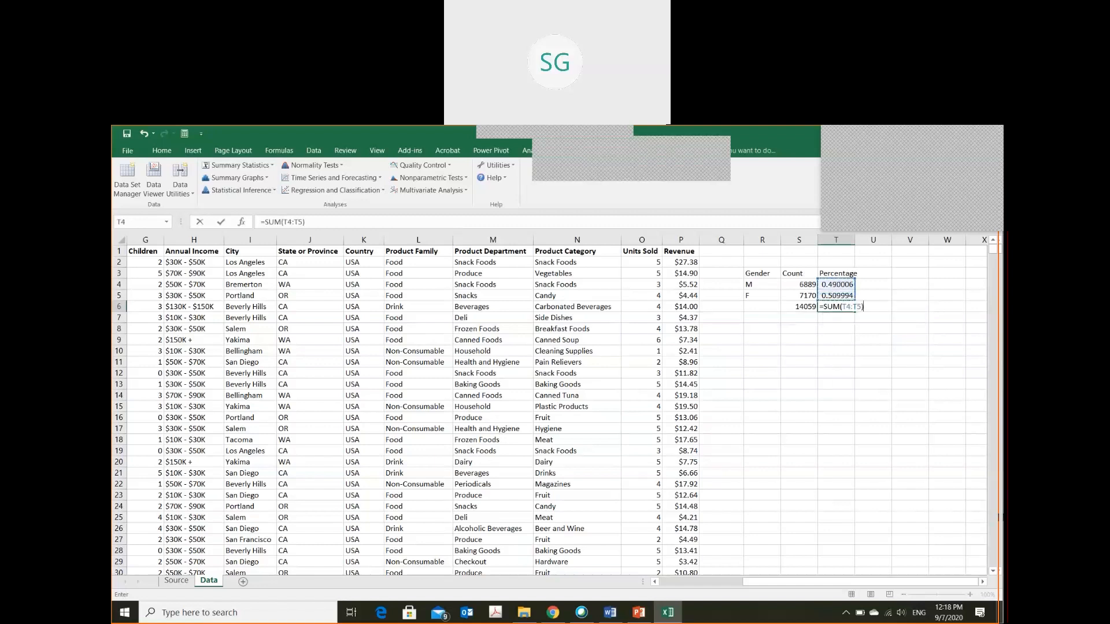
pyautogui.press('Return')
pyautogui.press('Up')
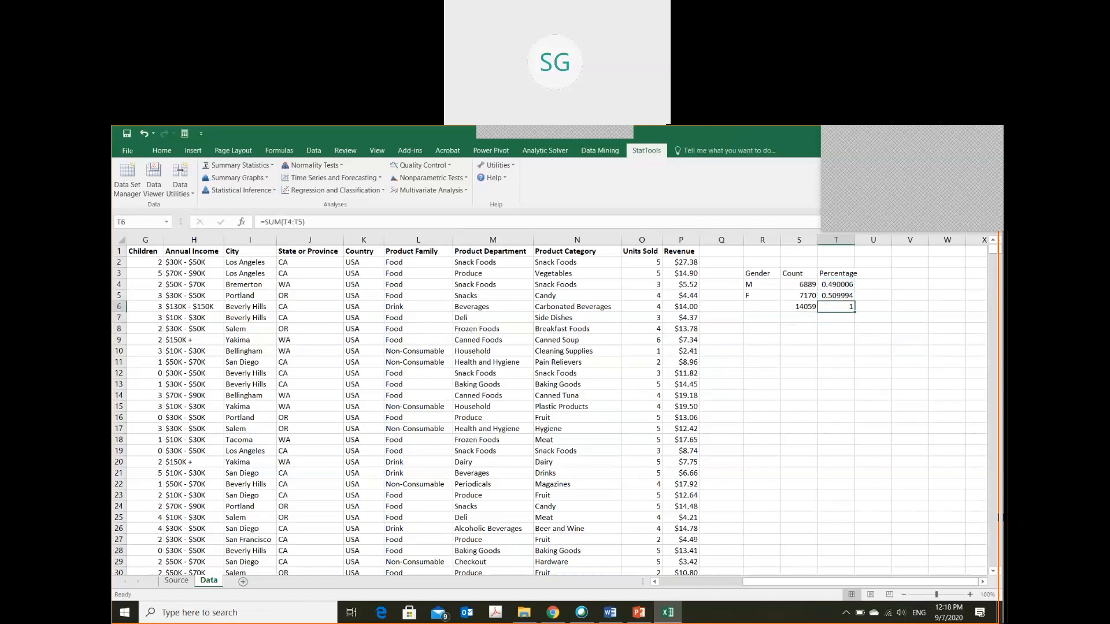
# Insert the recommended clustered column chart for the M and F rows in R4:T5, and delete that chart
pyautogui.press('Up')
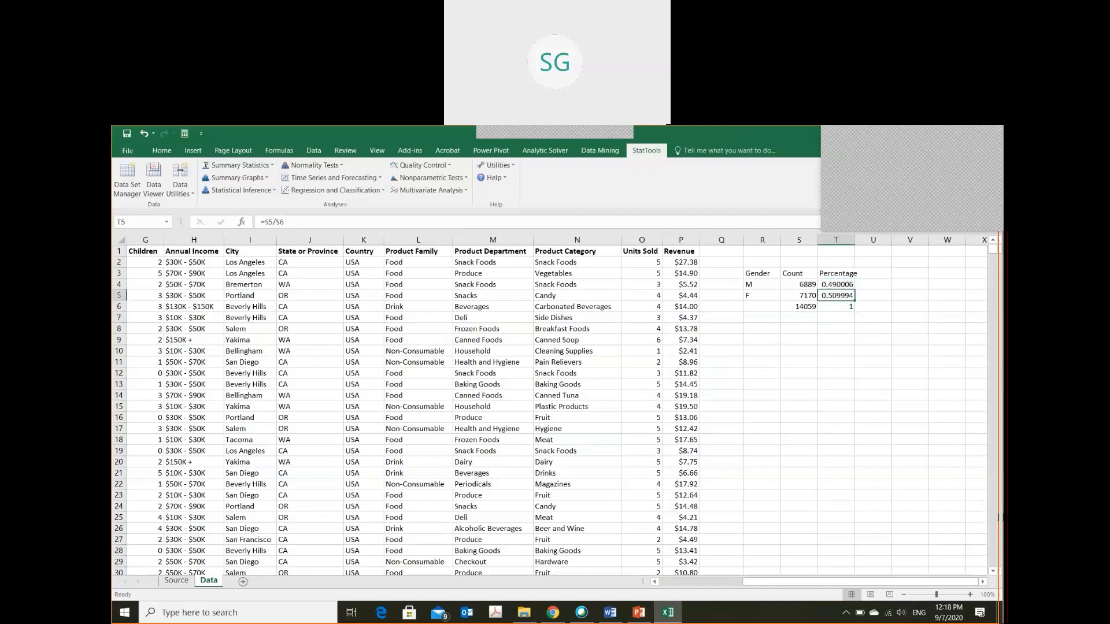
pyautogui.press('Left')
pyautogui.press('Up')
pyautogui.press('Left')
pyautogui.hotkey('shift', 'Down')
pyautogui.hotkey('shift', 'Right')
pyautogui.hotkey('shift', 'Right')
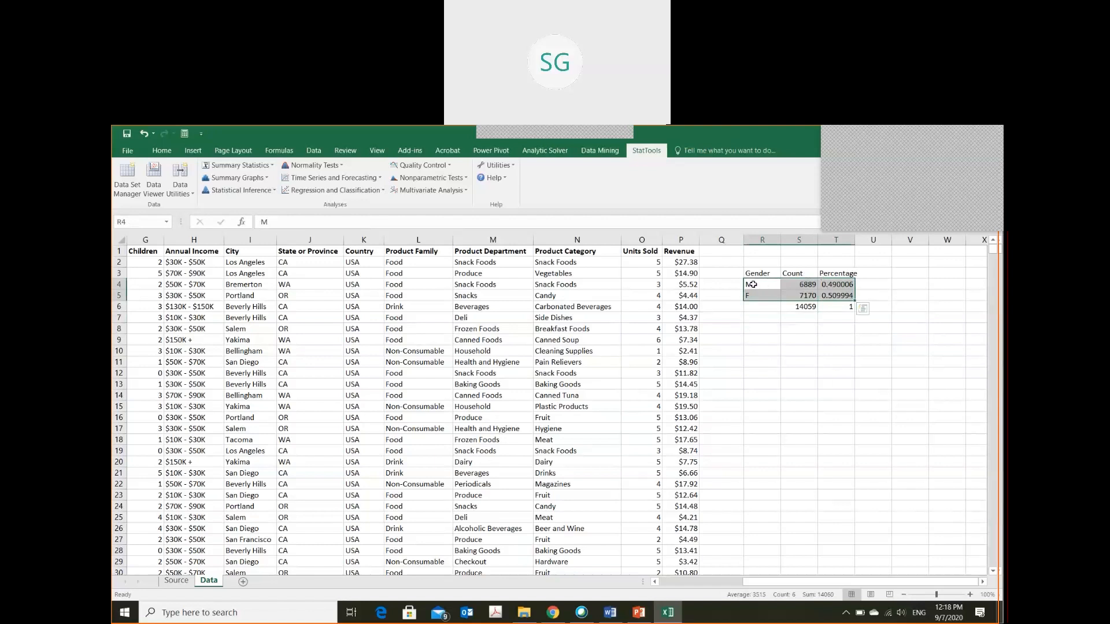
pyautogui.click(192, 151)
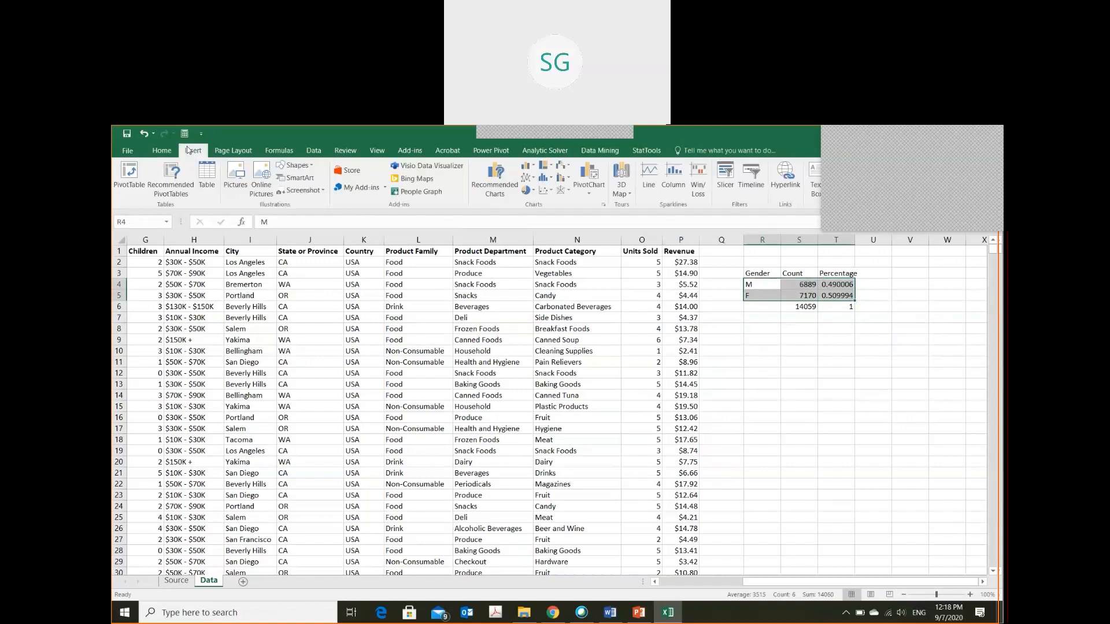
pyautogui.click(501, 193)
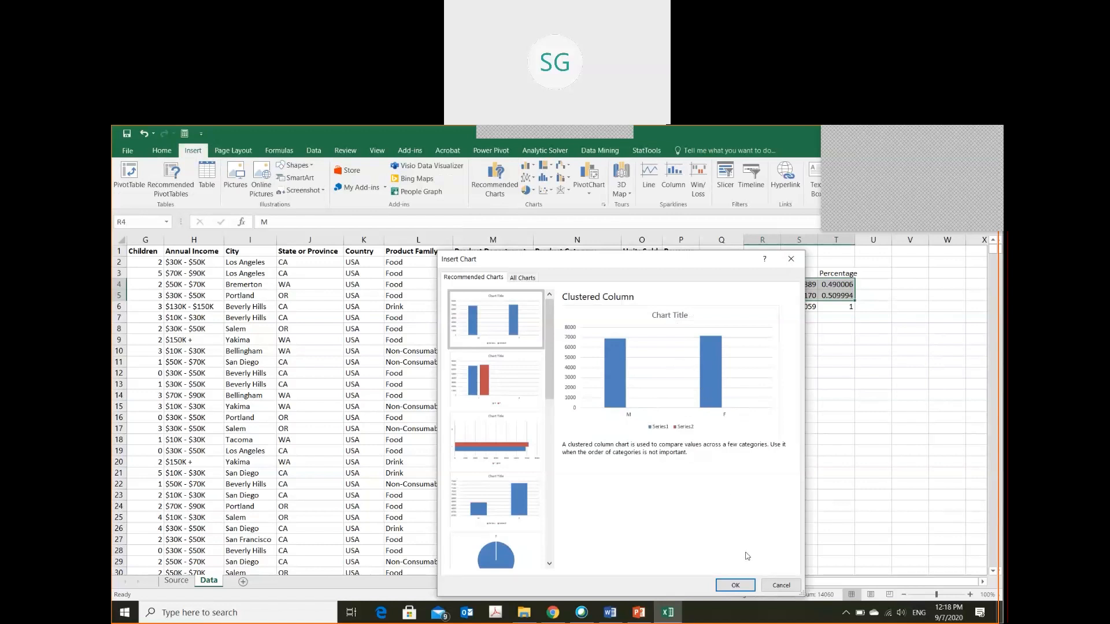
pyautogui.click(740, 585)
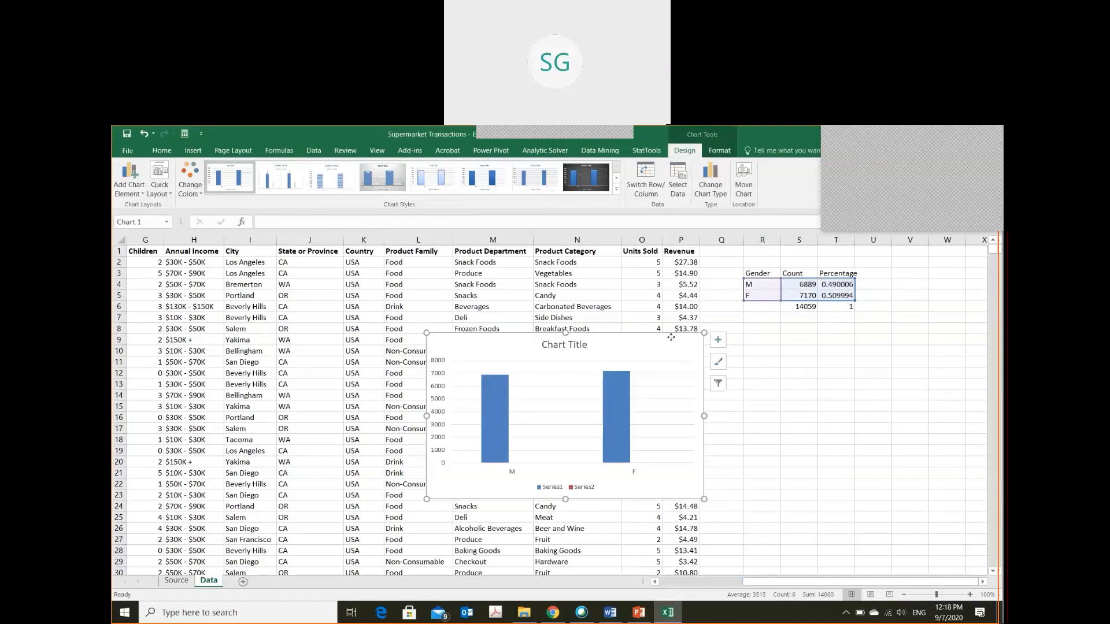
pyautogui.press('Delete')
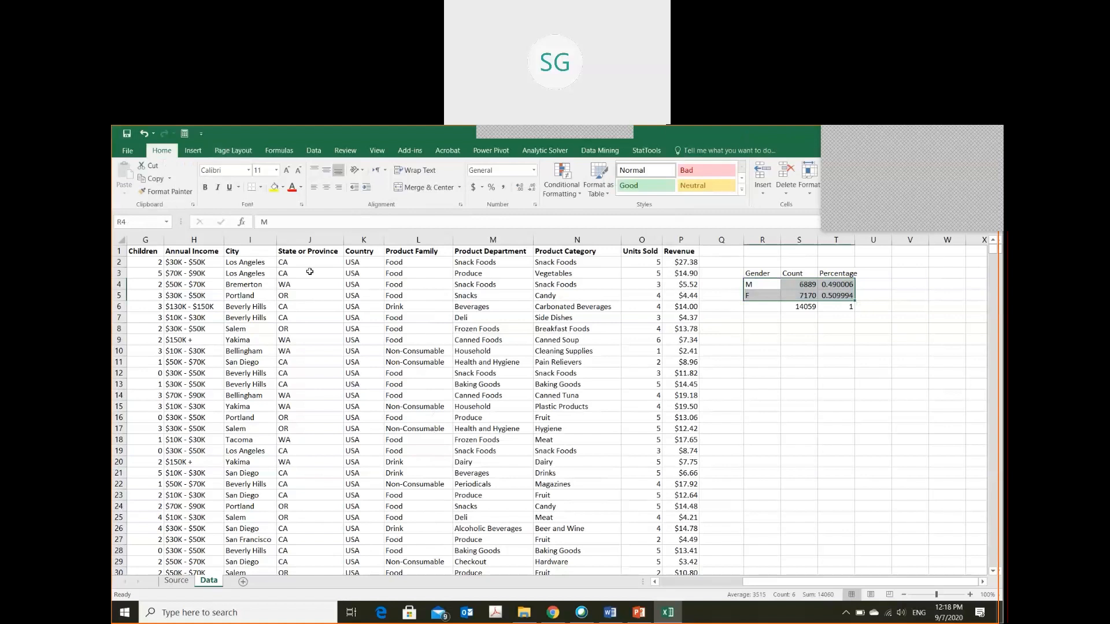
pyautogui.click(646, 151)
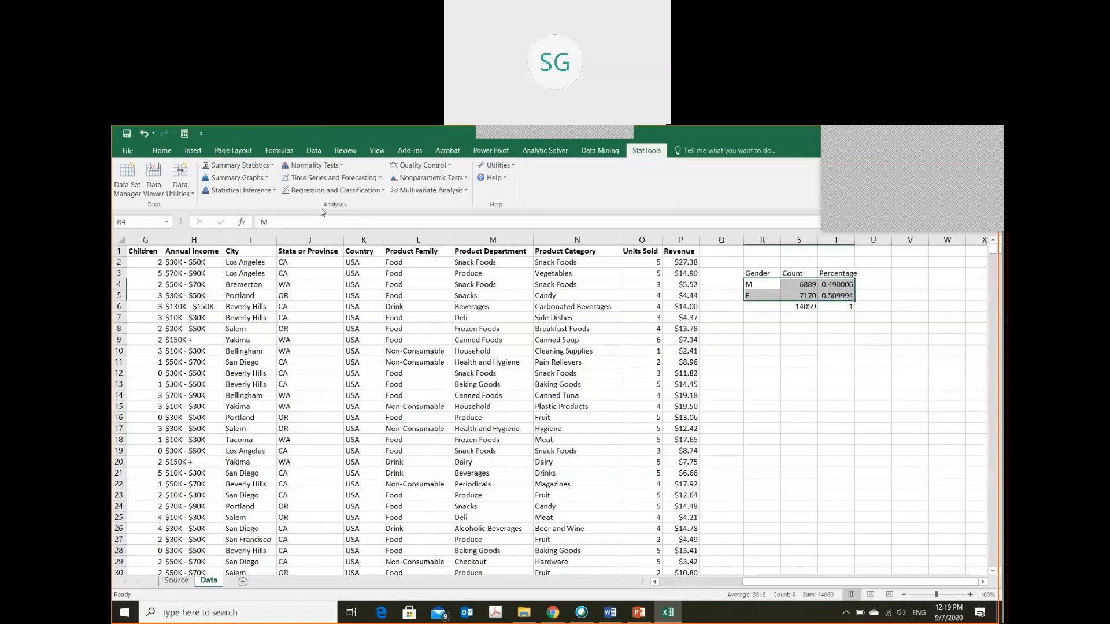
pyautogui.click(254, 167)
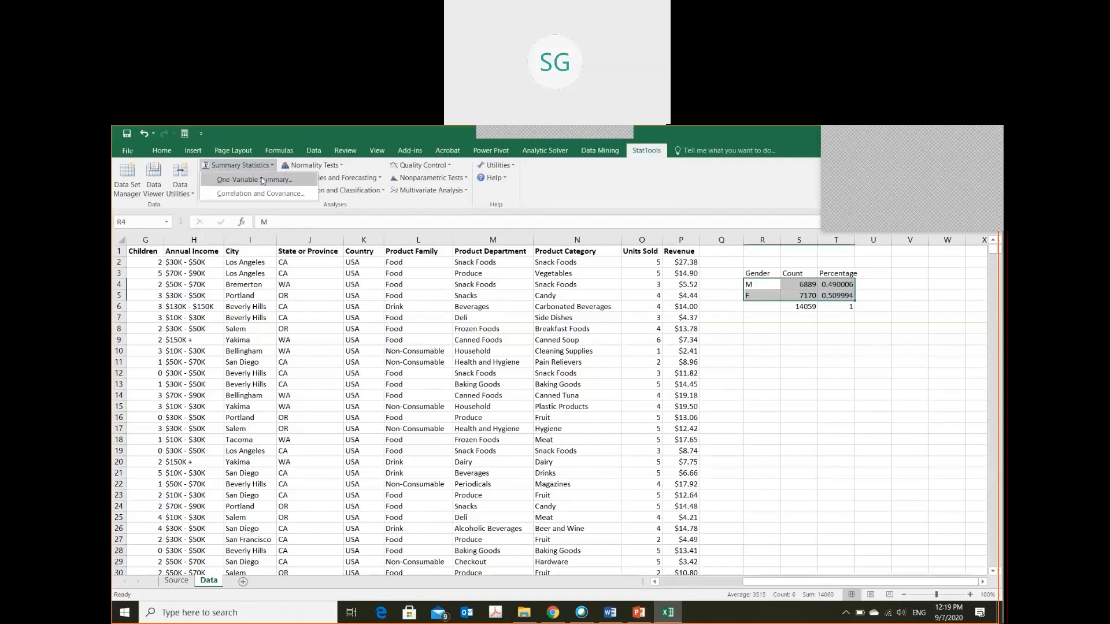
pyautogui.click(255, 179)
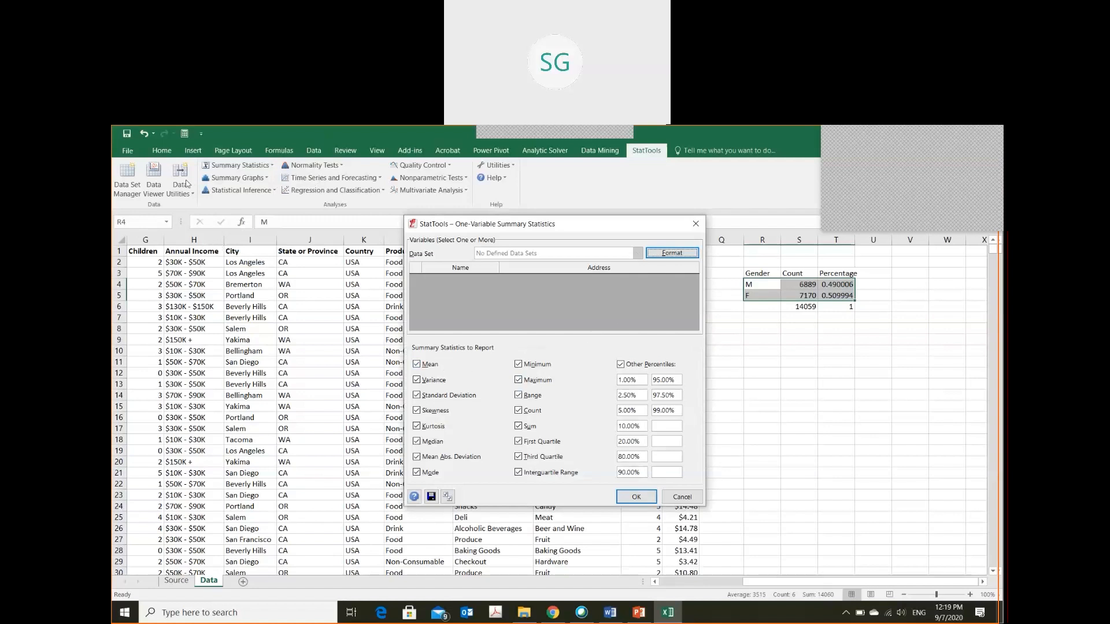
pyautogui.press('Escape')
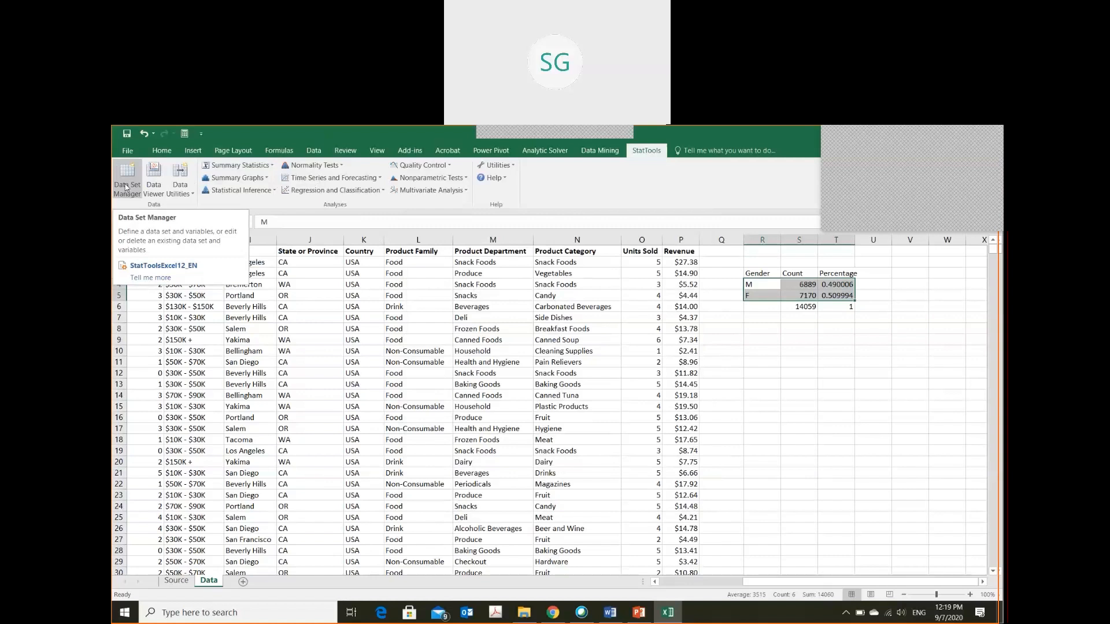
# Add the Gender summary range R3:T6 as a new StatTools data set and start reselecting its Excel range
pyautogui.click(125, 186)
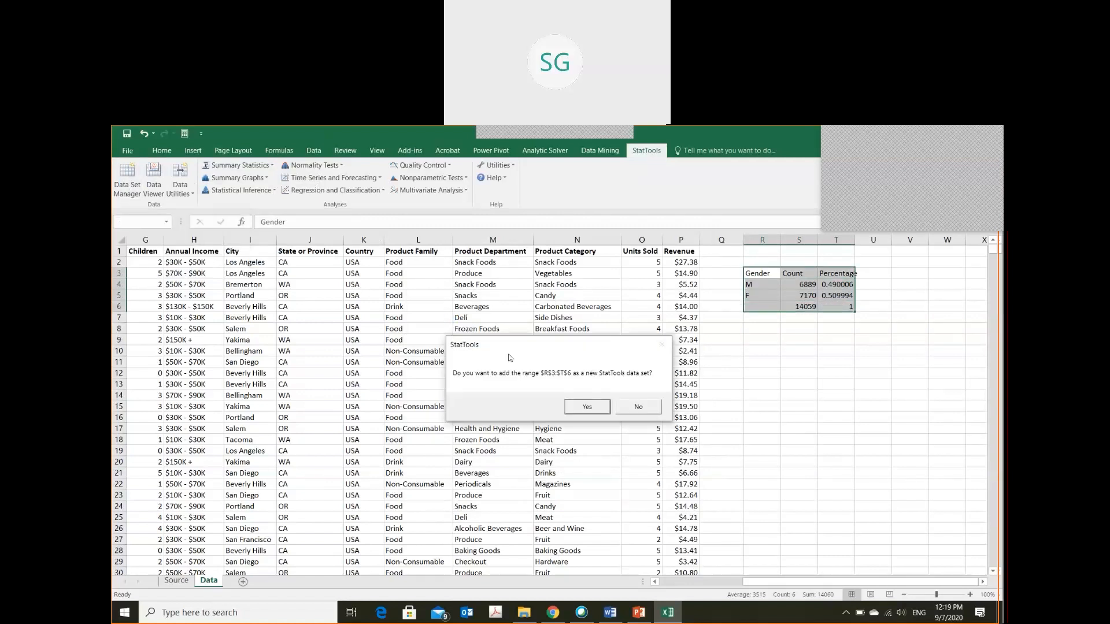
pyautogui.click(585, 405)
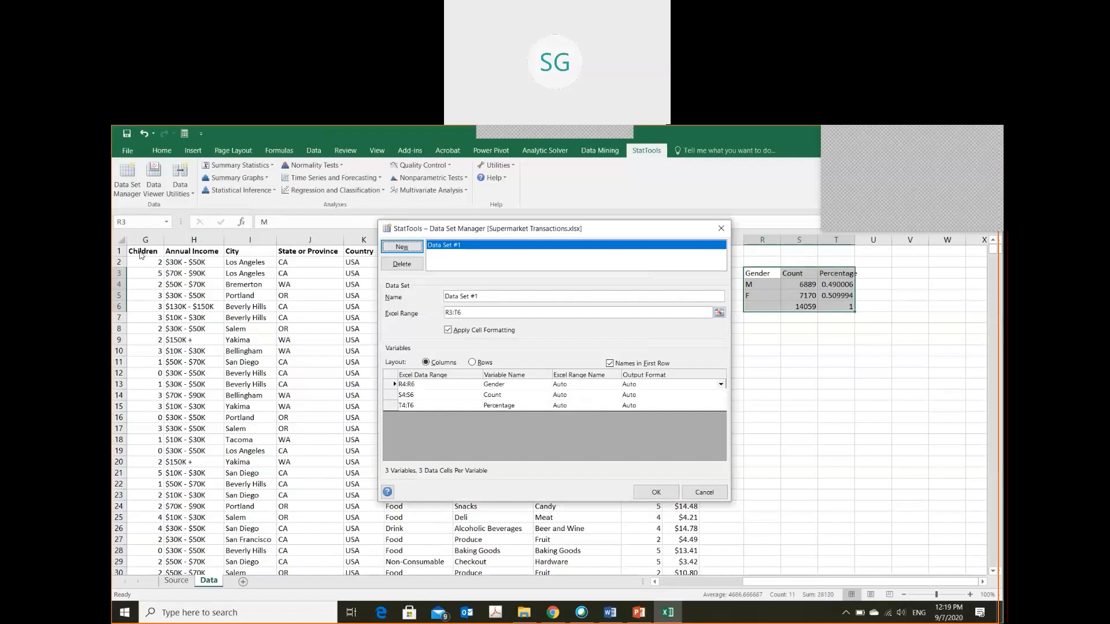
pyautogui.click(526, 313)
pyautogui.click(719, 313)
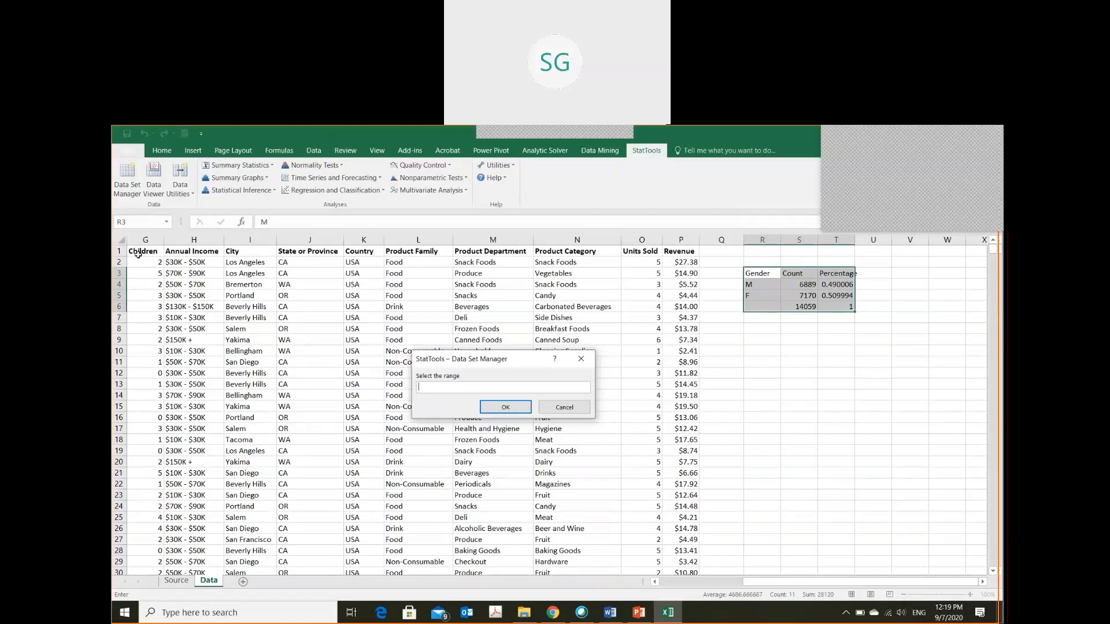
pyautogui.moveTo(139, 252); pyautogui.dragTo(610, 622)
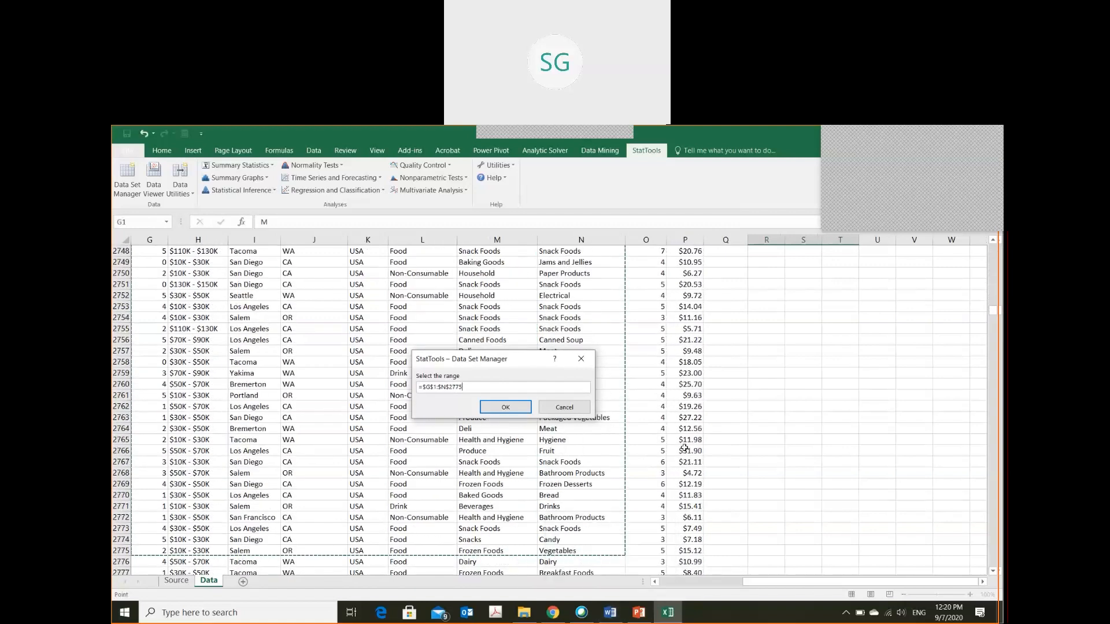
pyautogui.press('pageup')
pyautogui.press('pageup')
pyautogui.press('pageup')
pyautogui.press('pageup')
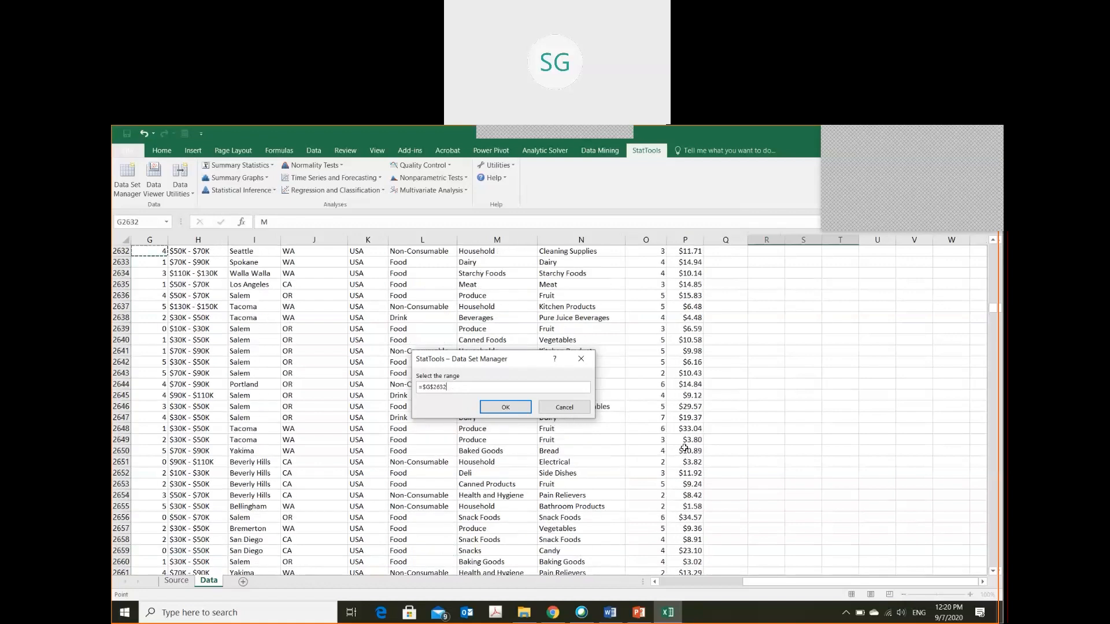
# Set the StatTools data set's range to the full transactions table, A1:P14060, and save the data set definition
pyautogui.hotkey('ctrl', 'Home')
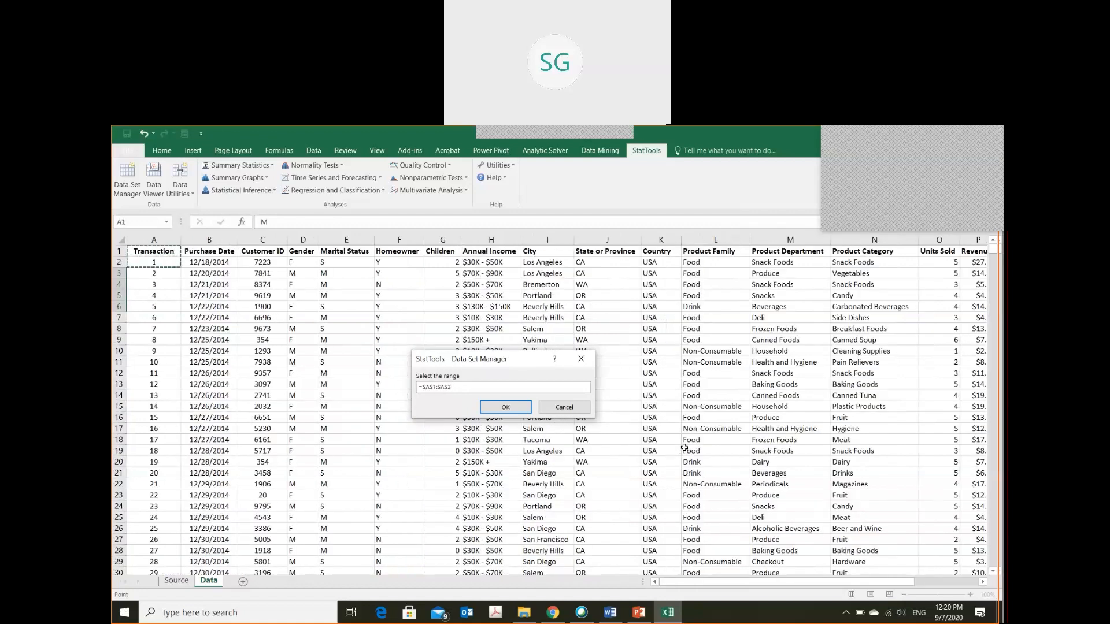
pyautogui.hotkey('ctrl', 'shift', 'End')
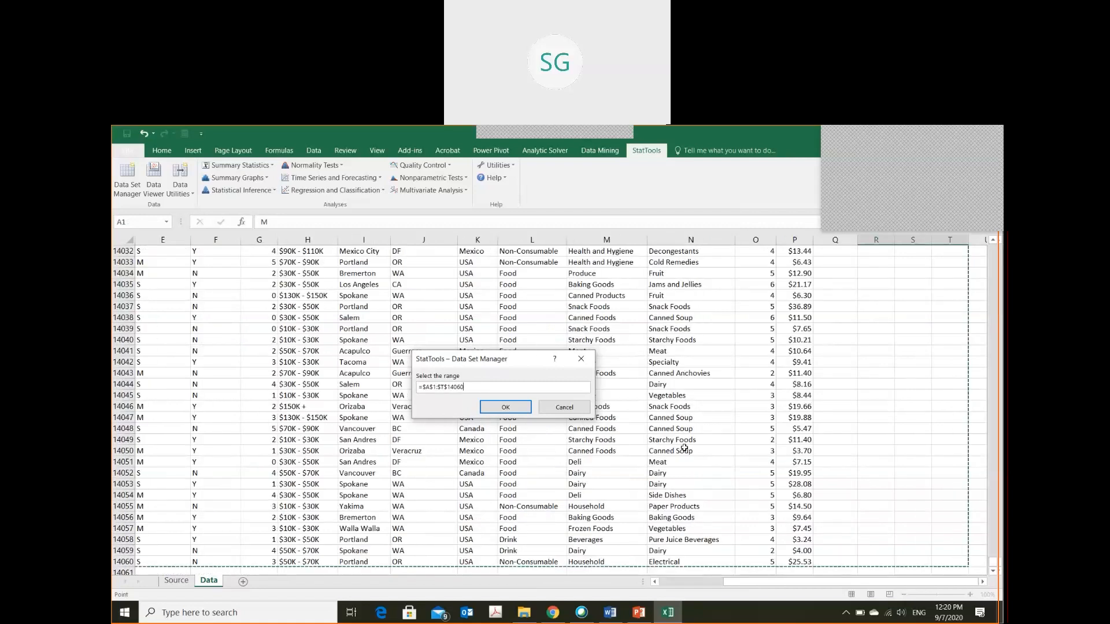
pyautogui.hotkey('shift', 'Left')
pyautogui.hotkey('shift', 'Left')
pyautogui.hotkey('shift', 'Left')
pyautogui.hotkey('shift', 'Left')
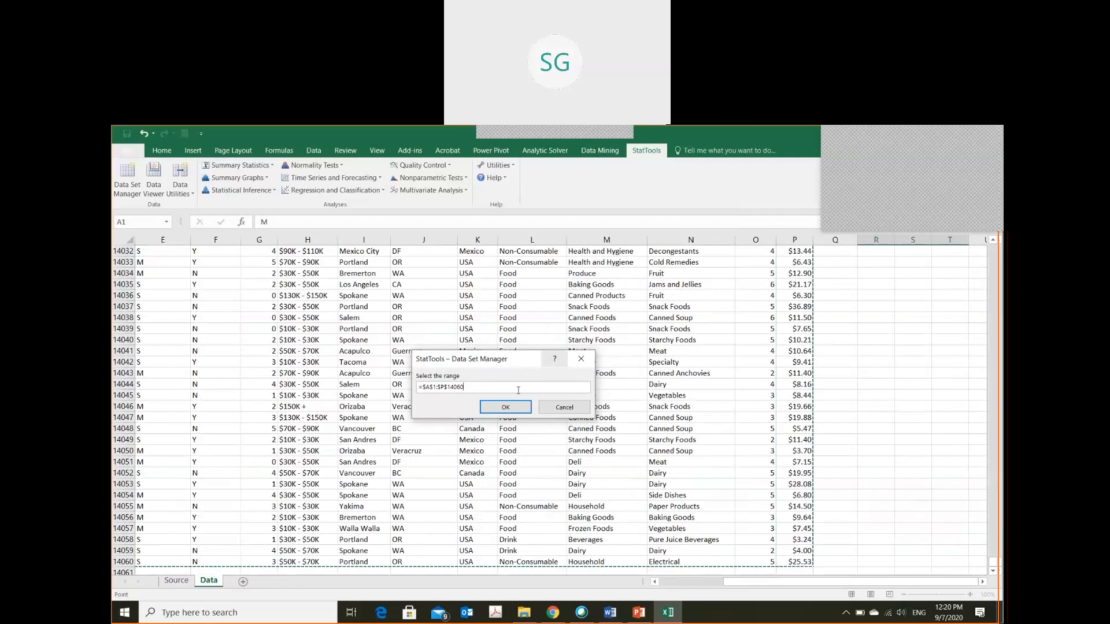
pyautogui.click(503, 408)
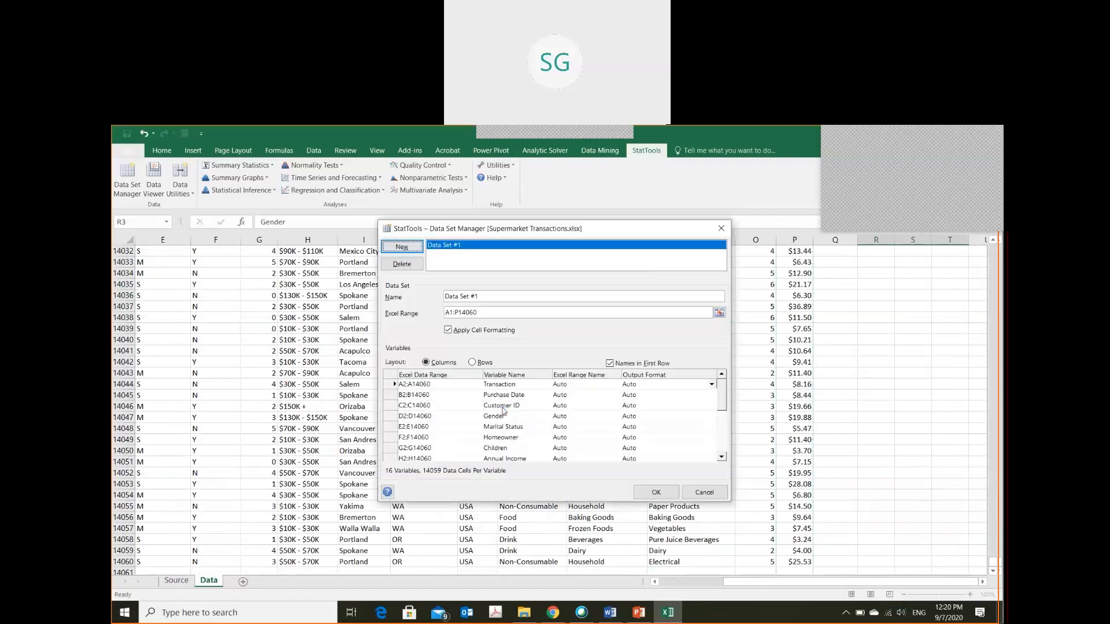
pyautogui.click(659, 490)
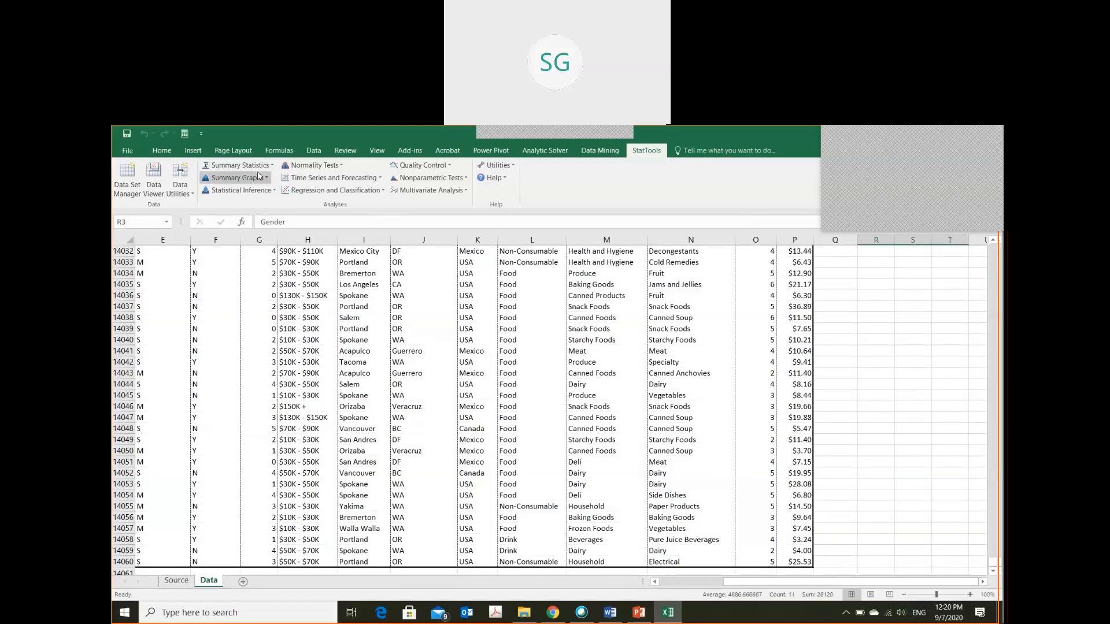
# Set up a StatTools One-Variable Summary for the Gender variable of Data Set #1
pyautogui.click(238, 165)
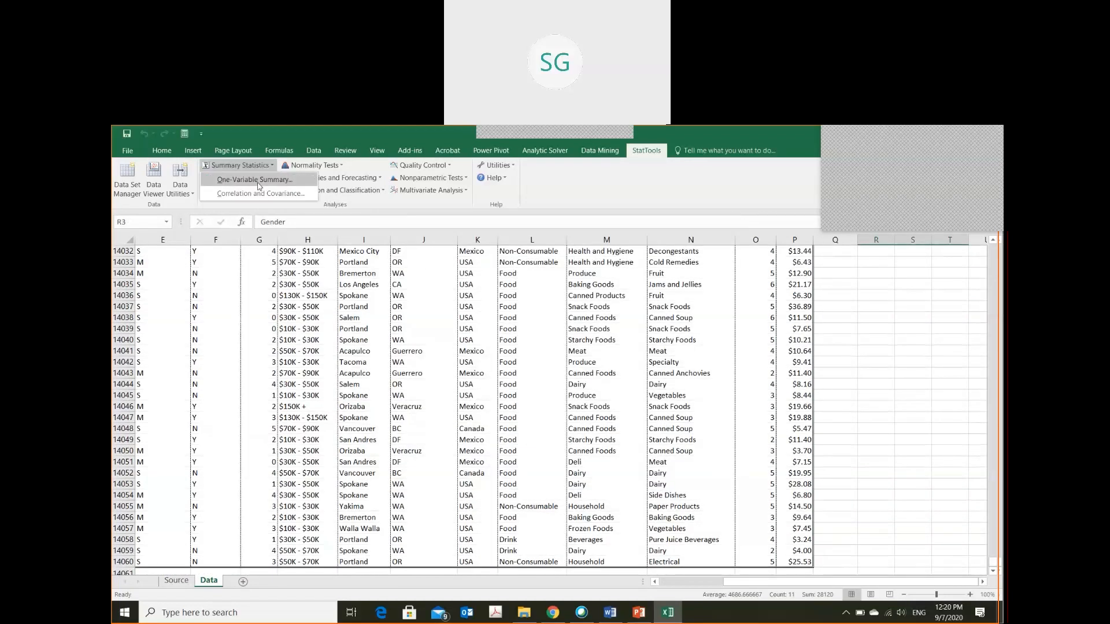
pyautogui.click(258, 181)
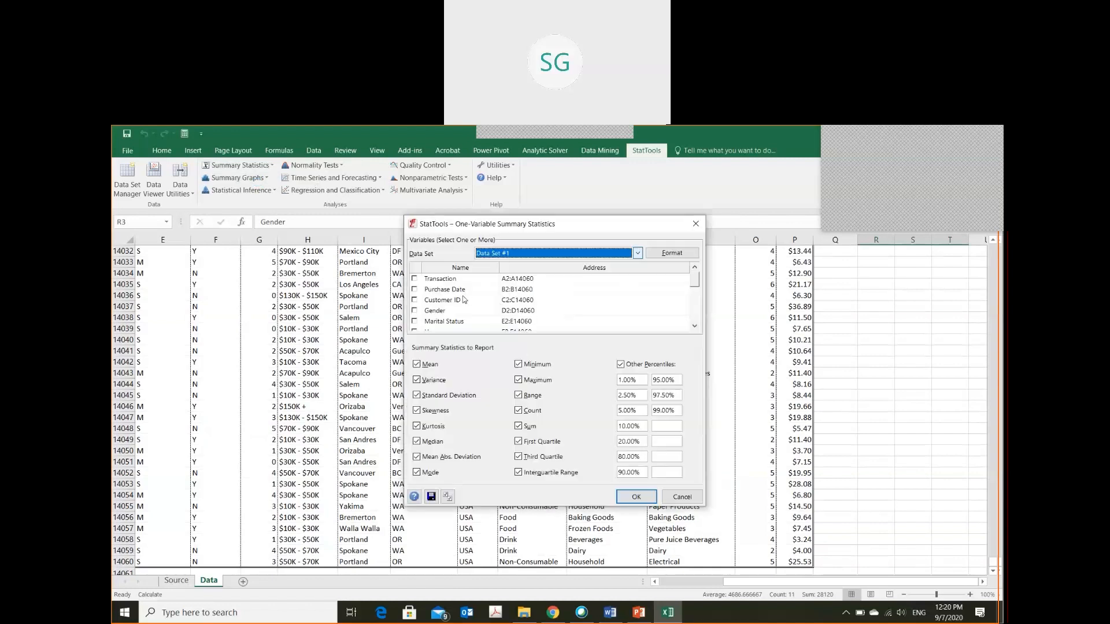
pyautogui.click(415, 311)
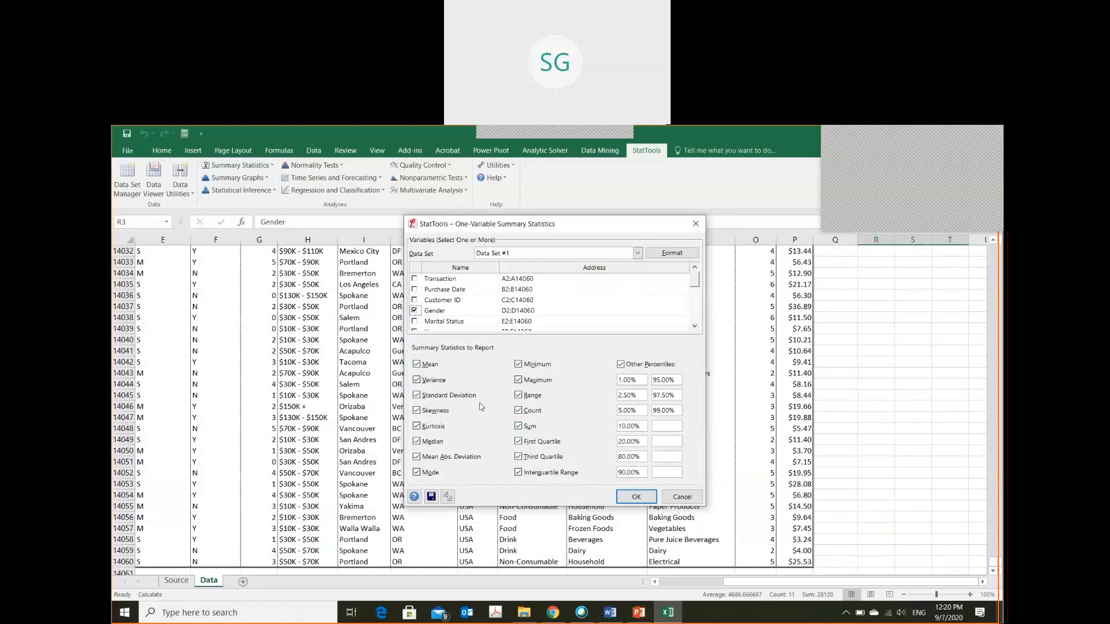
# Limit the summary to Mode, Count, Sum and the other percentiles, and generate the report despite the non-numeric data
pyautogui.click(416, 384)
pyautogui.click(416, 381)
pyautogui.click(417, 397)
pyautogui.click(417, 412)
pyautogui.click(417, 427)
pyautogui.click(416, 443)
pyautogui.click(430, 366)
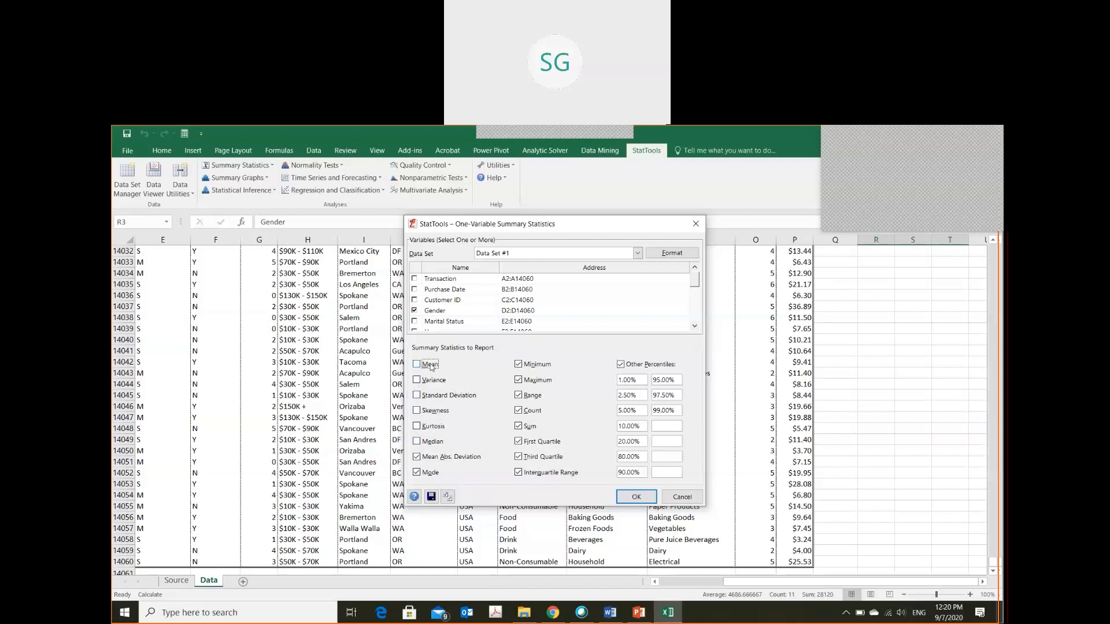
pyautogui.click(527, 365)
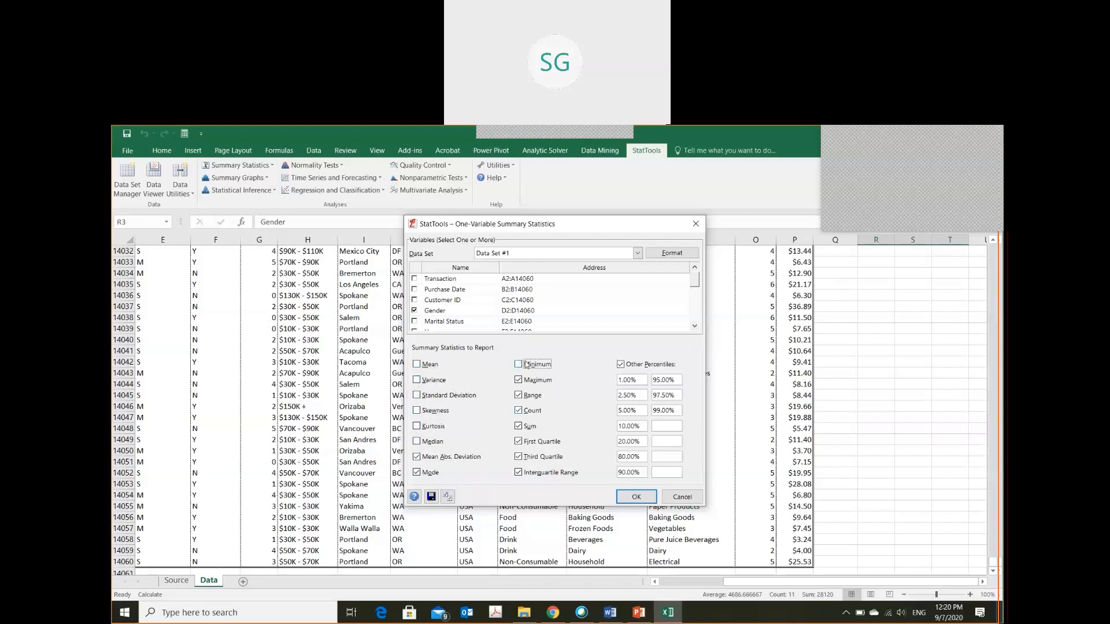
pyautogui.click(532, 396)
pyautogui.click(536, 442)
pyautogui.click(537, 457)
pyautogui.click(535, 471)
pyautogui.click(430, 464)
pyautogui.click(427, 473)
pyautogui.click(532, 383)
pyautogui.click(634, 498)
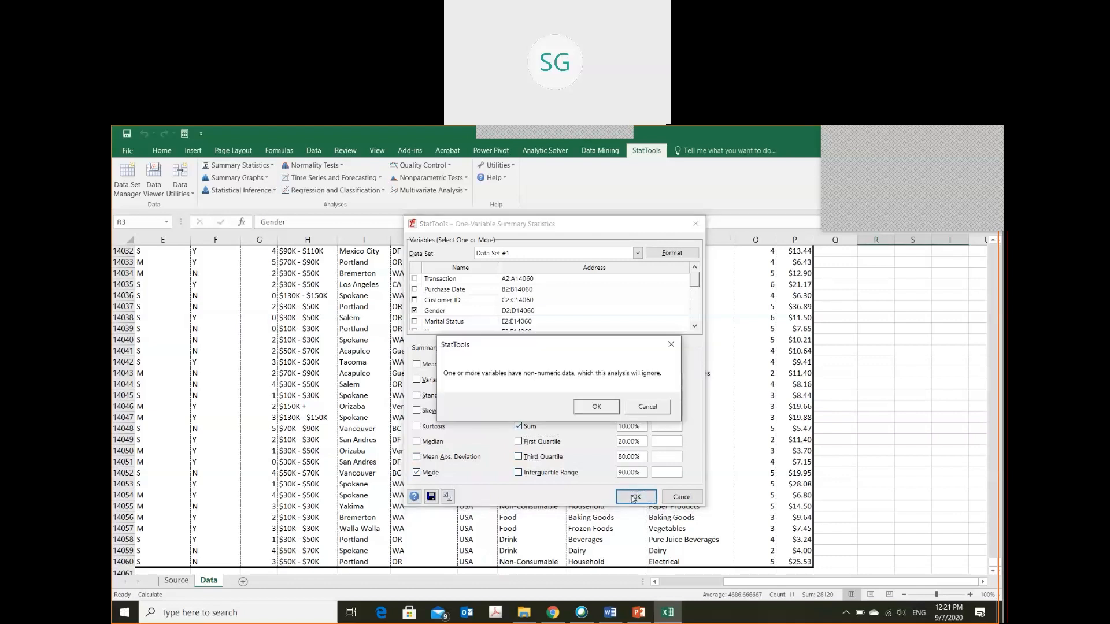
pyautogui.click(597, 408)
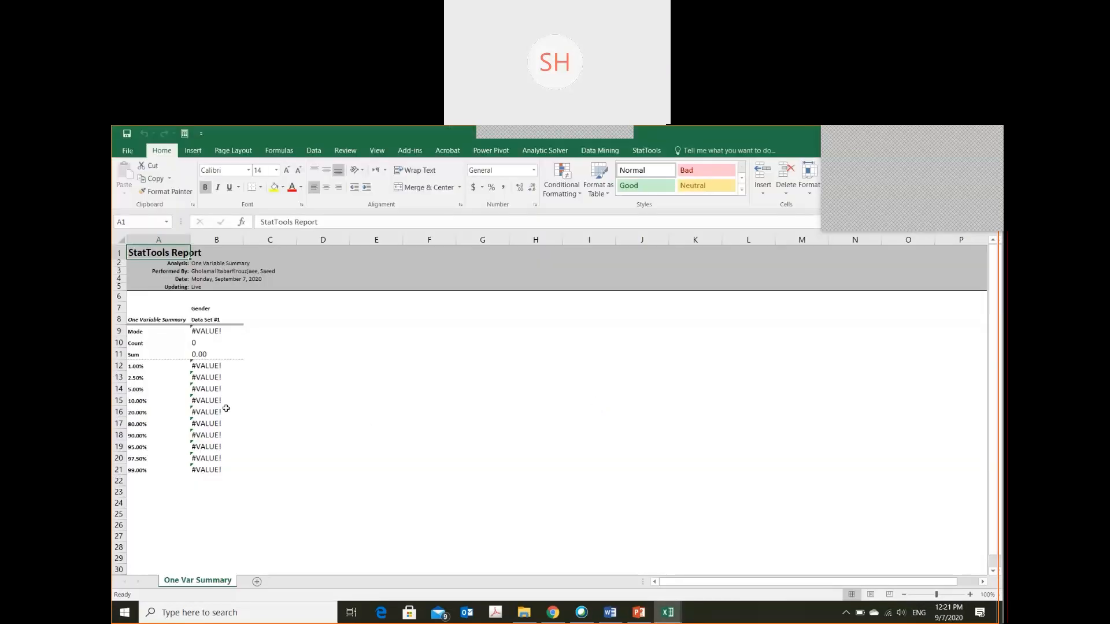
# Examine the Gender results in the StatTools report, including the 5.00% percentile formula in cell B14
pyautogui.click(148, 426)
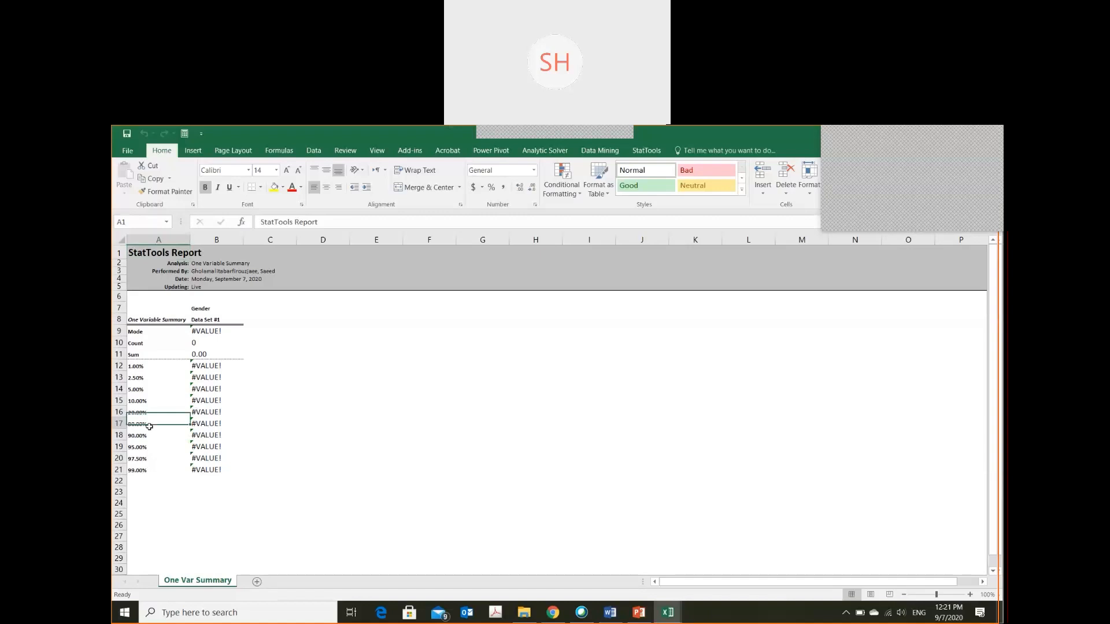
pyautogui.press('Up')
pyautogui.press('Up')
pyautogui.press('Up')
pyautogui.press('Up')
pyautogui.press('Up')
pyautogui.press('Up')
pyautogui.press('Up')
pyautogui.press('Up')
pyautogui.press('Up')
pyautogui.press('Up')
pyautogui.press('Up')
pyautogui.press('Up')
pyautogui.press('Up')
pyautogui.press('Up')
pyautogui.press('Up')
pyautogui.press('Up')
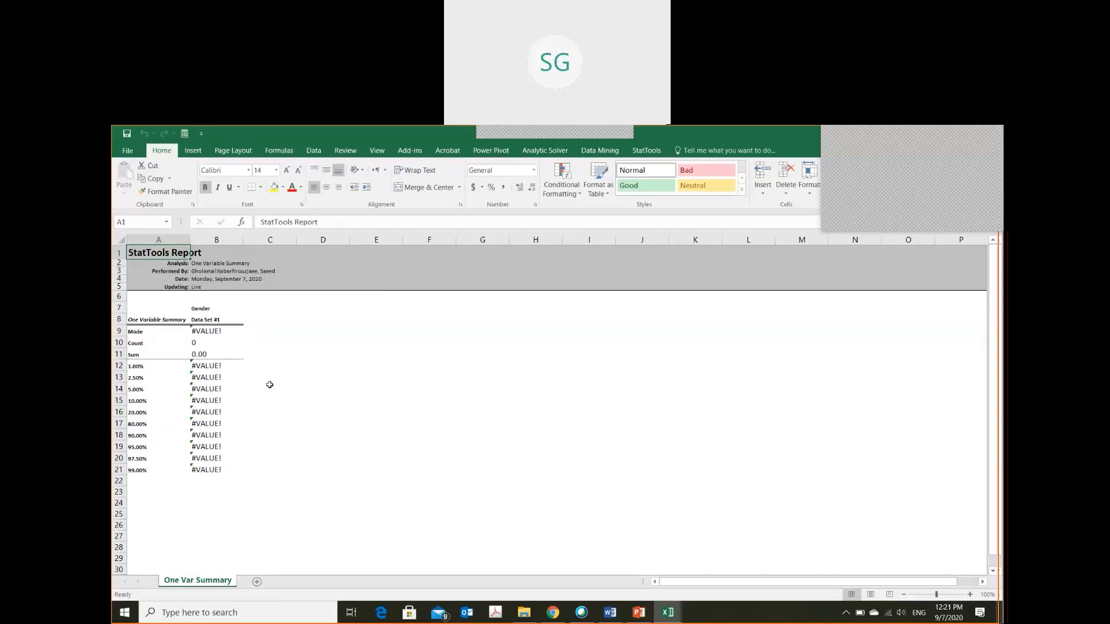
pyautogui.write('`')
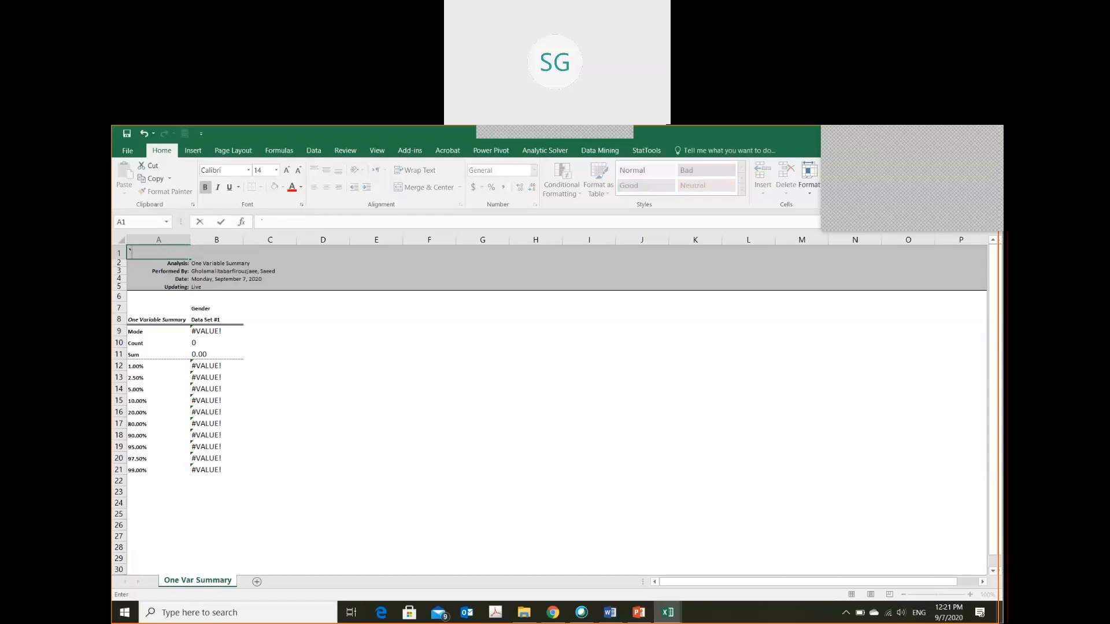
pyautogui.click(194, 394)
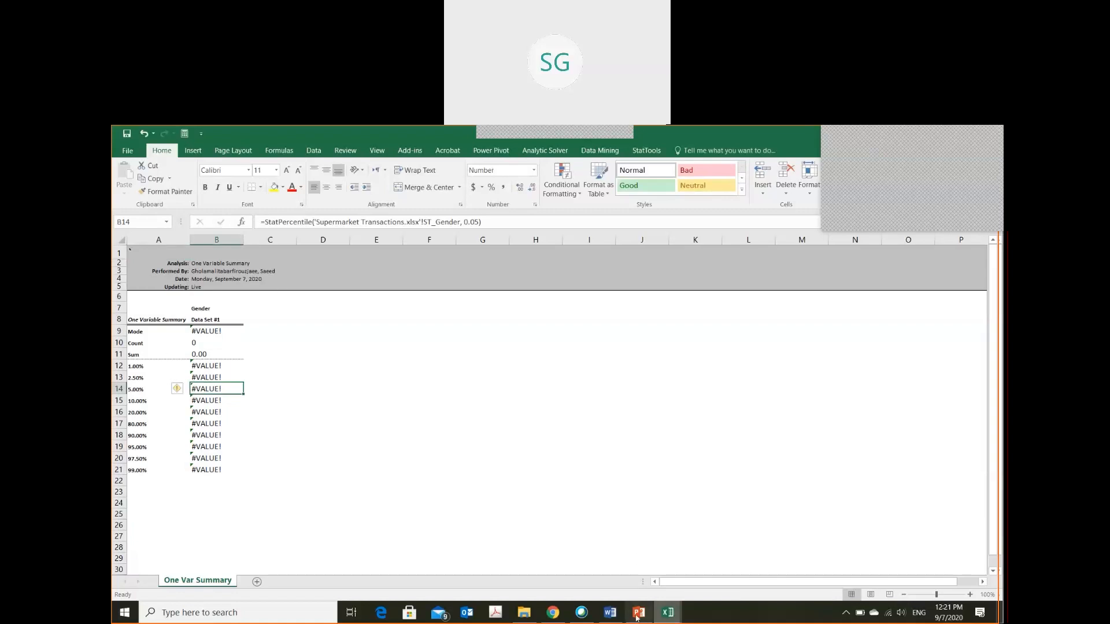
# Switch to the Word document with the notes on categorical and numerical data
pyautogui.click(615, 614)
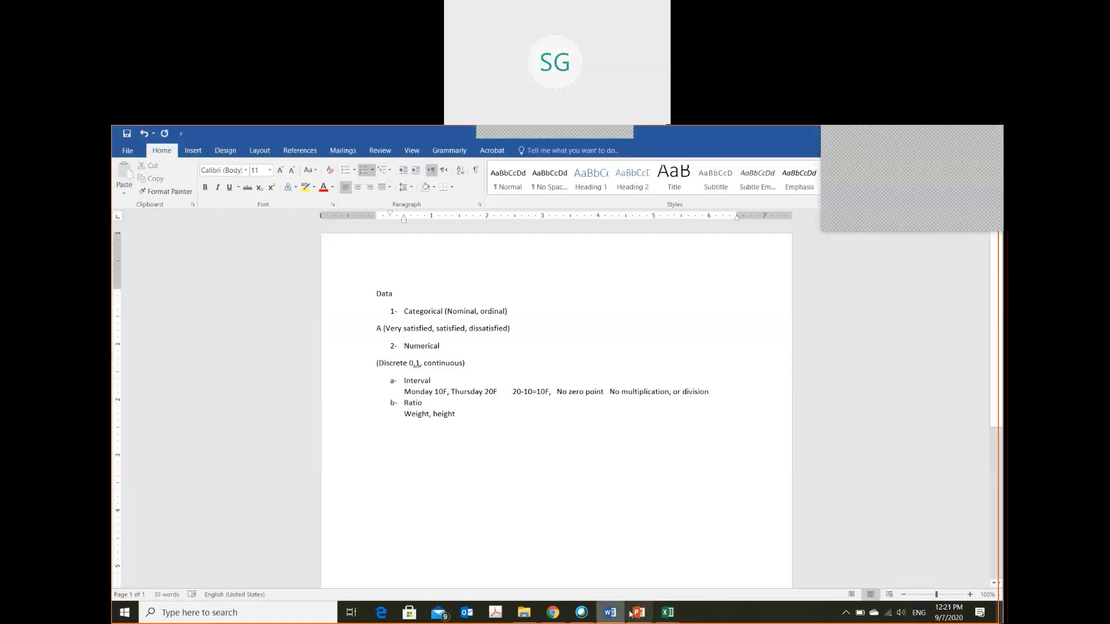
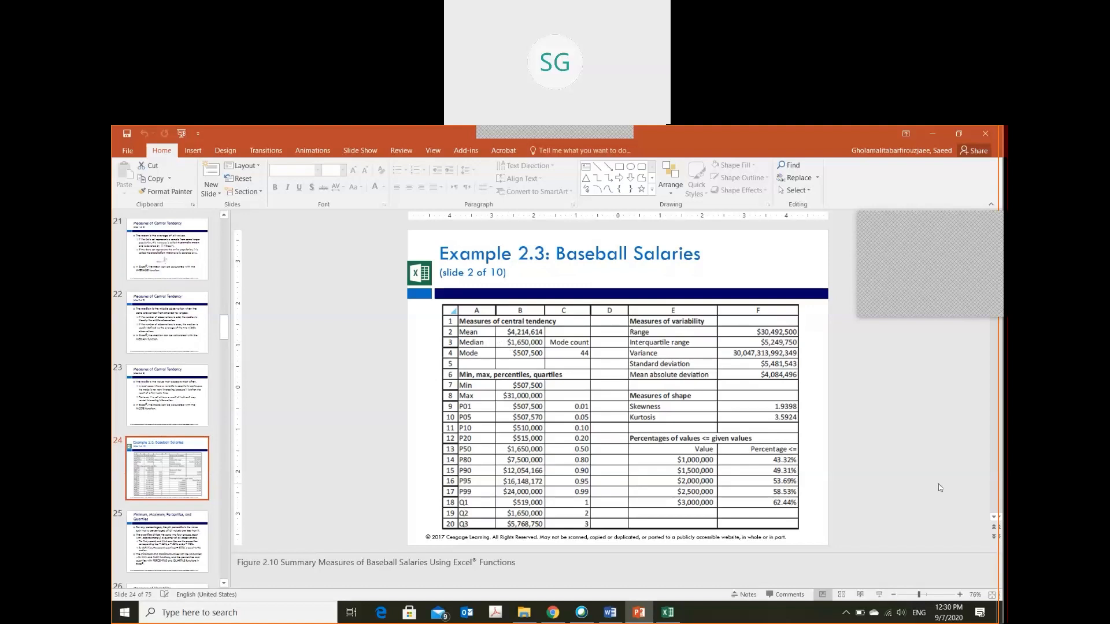
# Switch to the Baseball Salaries workbook in Excel and examine the Player, Team, Position and Salary columns on the Salaries 2015 sheet
pyautogui.hotkey('alt', 'Tab')
pyautogui.press('Right')
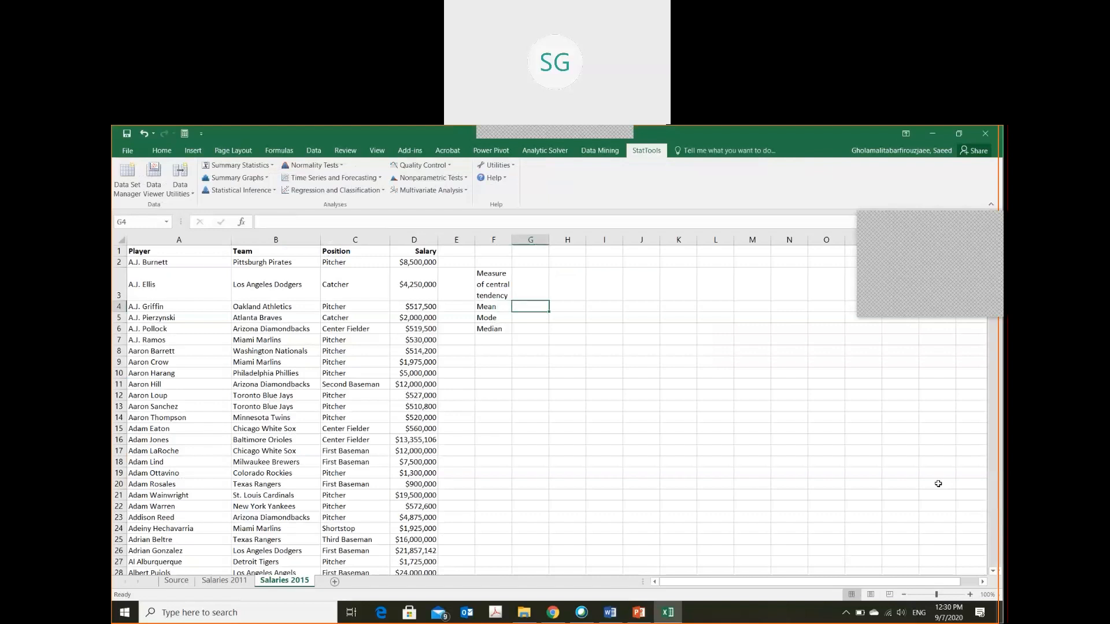
pyautogui.press('Left')
pyautogui.press('Left')
pyautogui.press('Left')
pyautogui.press('Left')
pyautogui.press('Left')
pyautogui.press('Left')
pyautogui.press('Up')
pyautogui.press('Up')
pyautogui.press('Up')
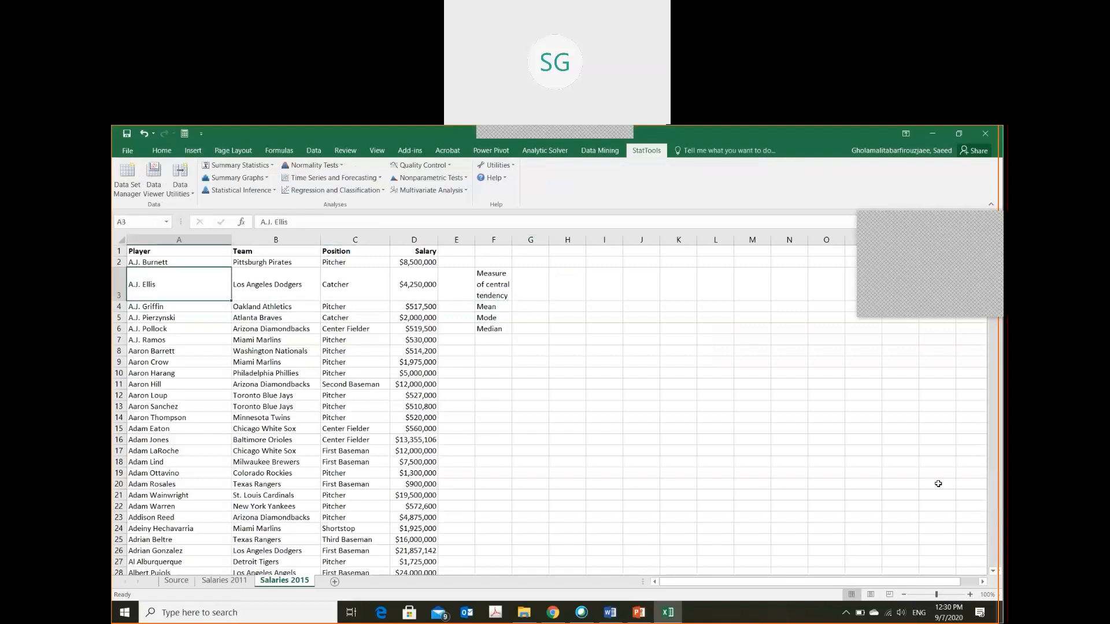
pyautogui.press('Right')
pyautogui.press('Right')
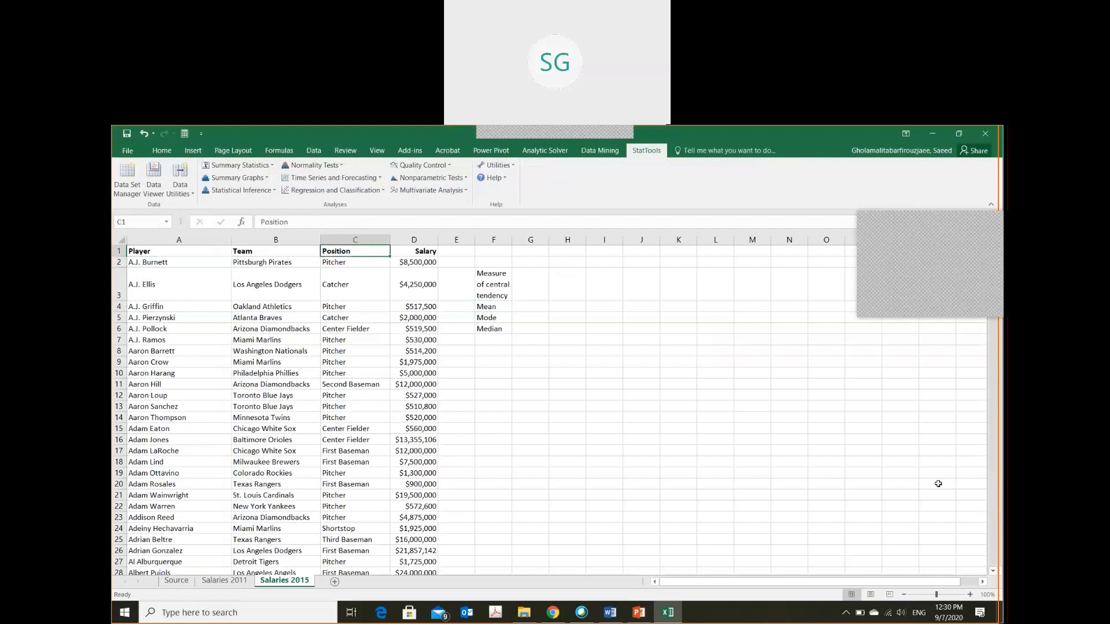
pyautogui.press('Right')
pyautogui.press('Right')
pyautogui.press('Left')
pyautogui.press('Down')
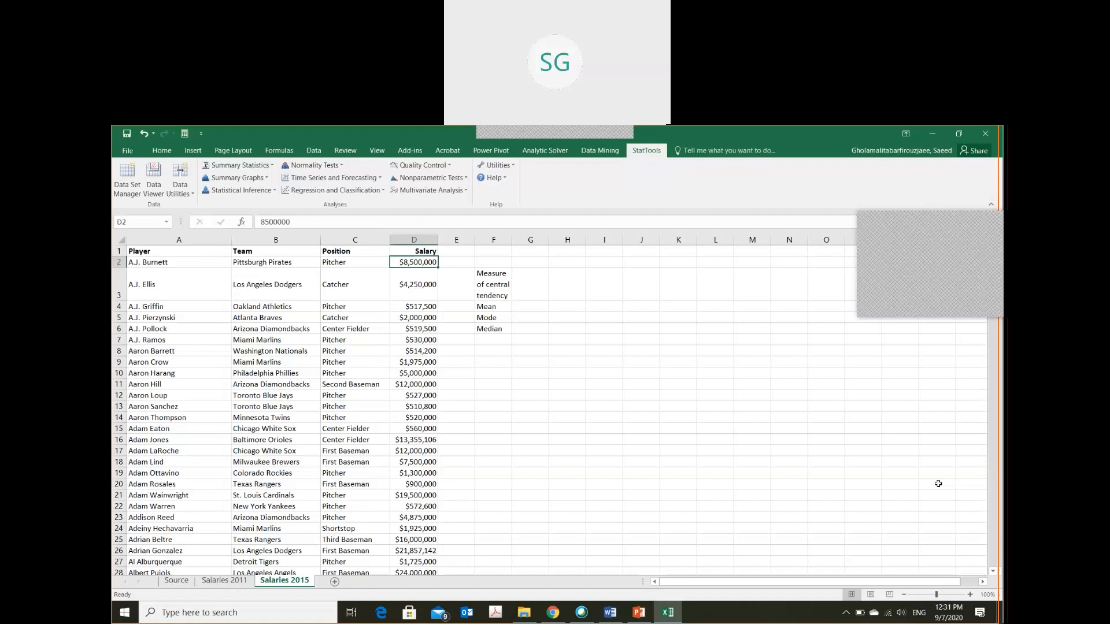
# Check which row holds the last player record in the Salaries 2015 data
pyautogui.hotkey('ctrl', 'End')
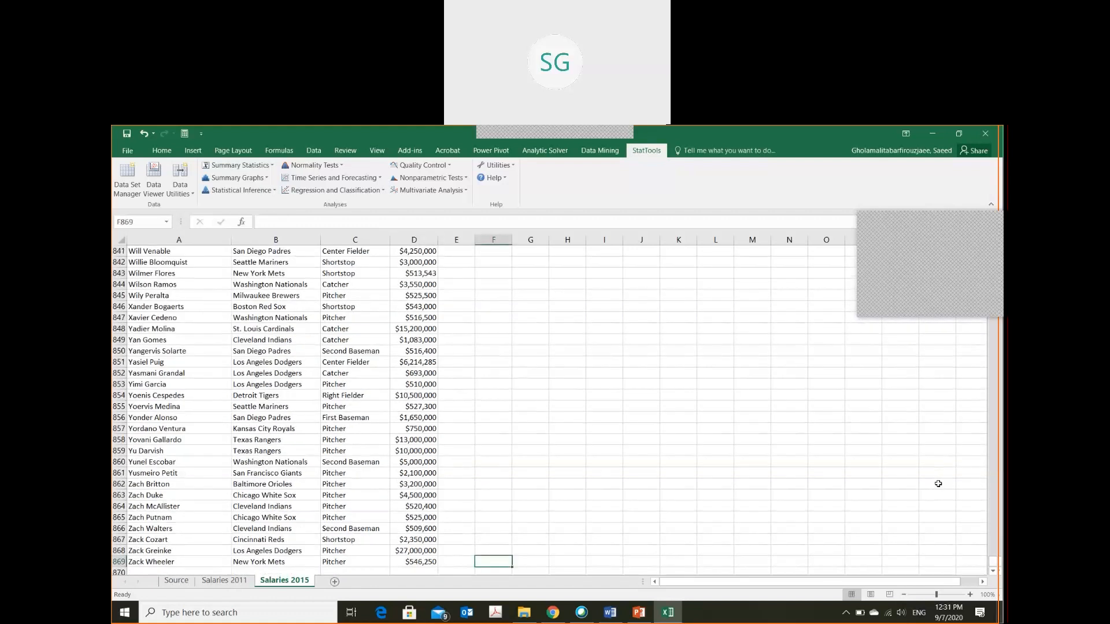
pyautogui.hotkey('ctrl', 'Left')
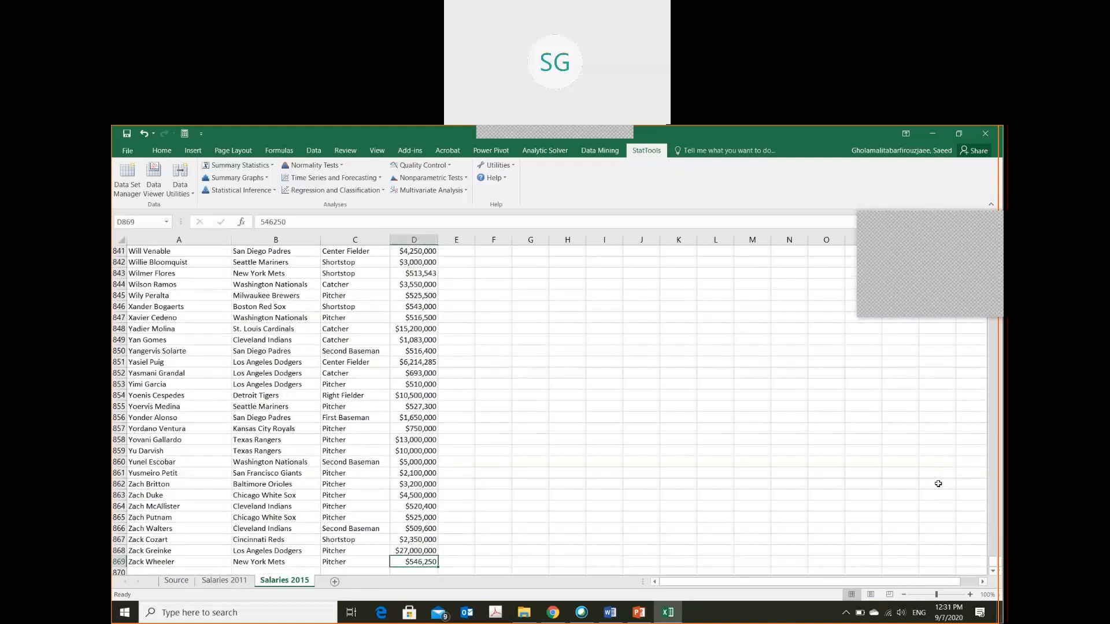
pyautogui.press('Left')
pyautogui.press('Left')
pyautogui.press('Left')
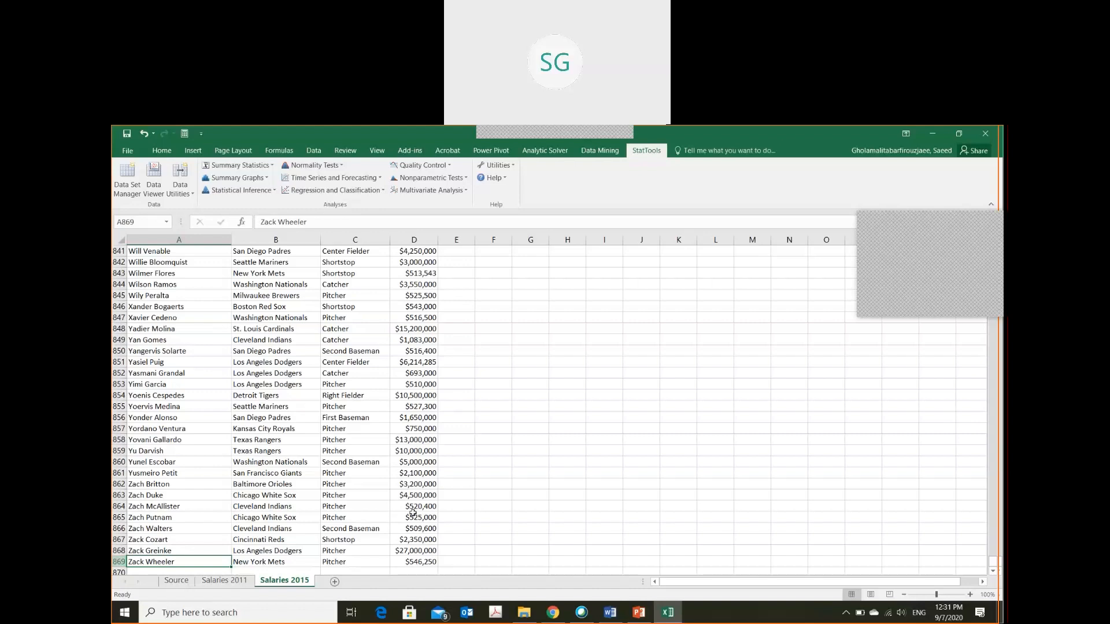
# Calculate the mean salary in cell G4 with =AVERAGE($D$2:$D$869) and review the formula
pyautogui.hotkey('ctrl', 'Home')
pyautogui.press('Right')
pyautogui.press('Right')
pyautogui.press('Right')
pyautogui.press('Right')
pyautogui.press('Right')
pyautogui.press('Right')
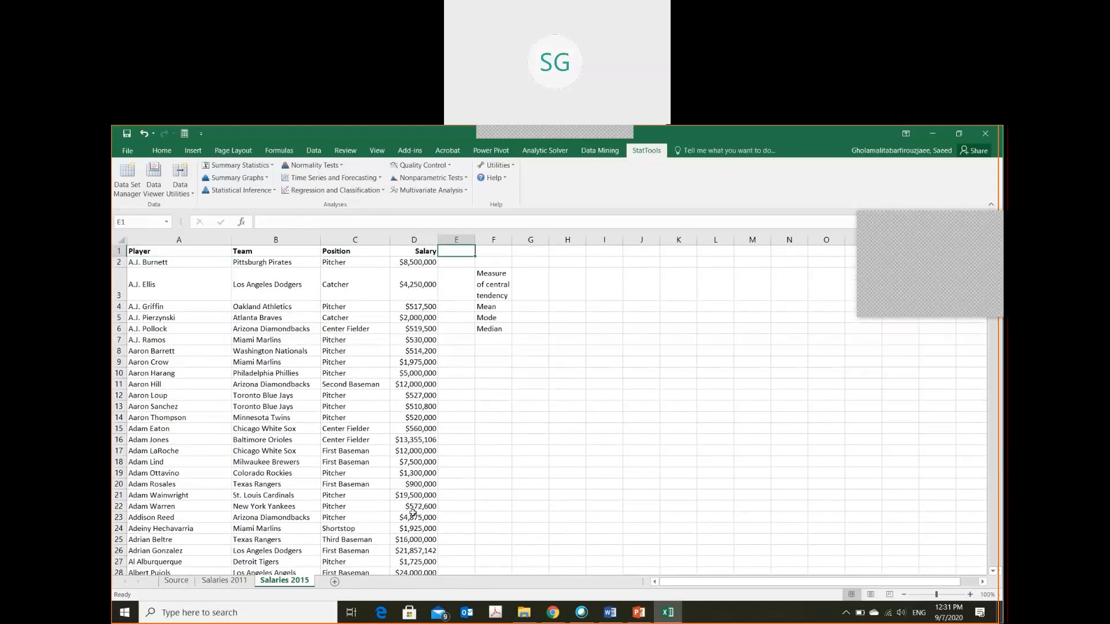
pyautogui.press('Down')
pyautogui.press('Down')
pyautogui.press('Down')
pyautogui.write('=averag')
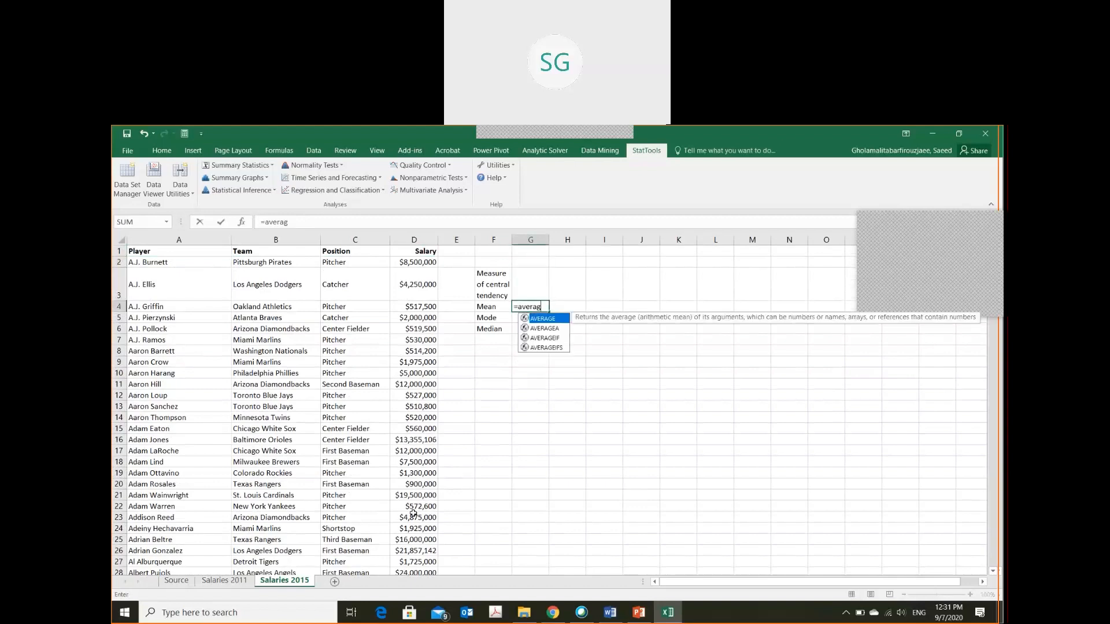
pyautogui.press('Tab')
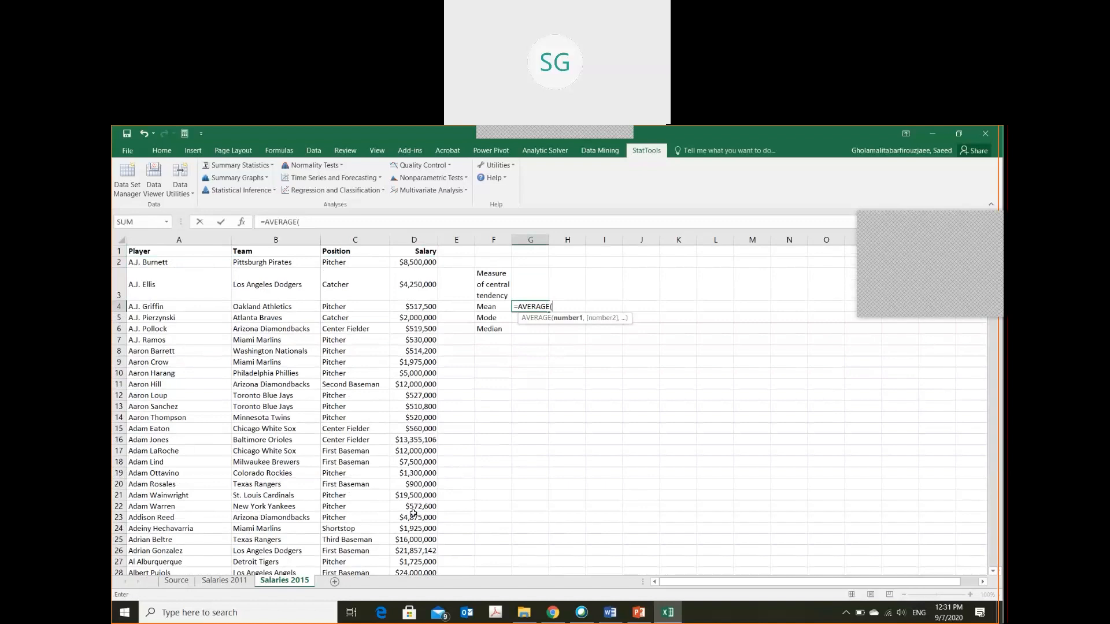
pyautogui.write('$d$2:$')
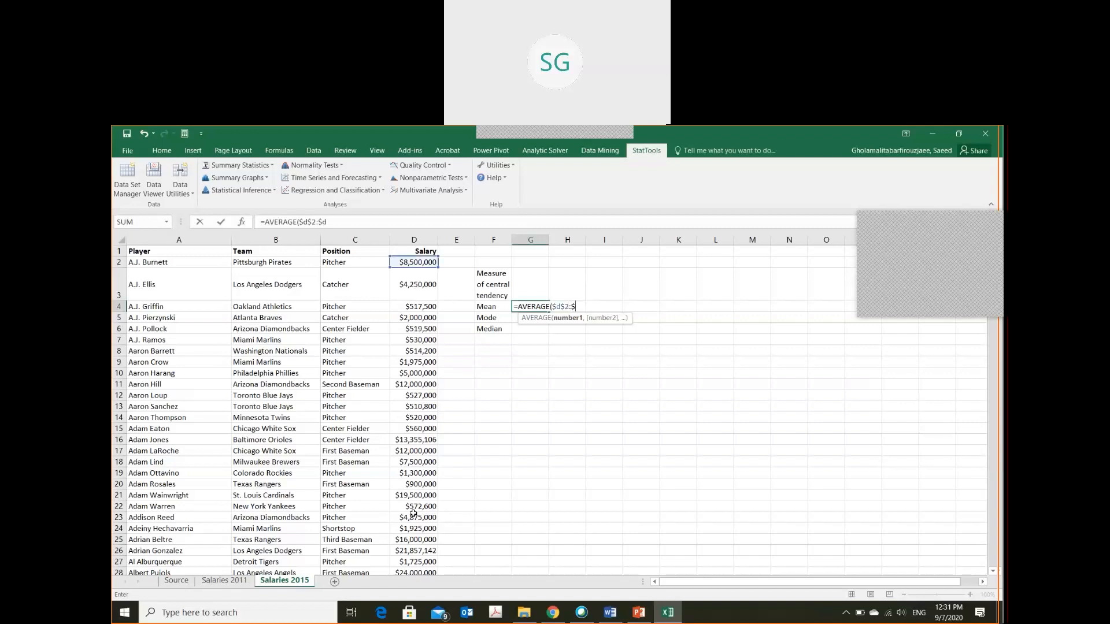
pyautogui.write('d$')
pyautogui.write('869')
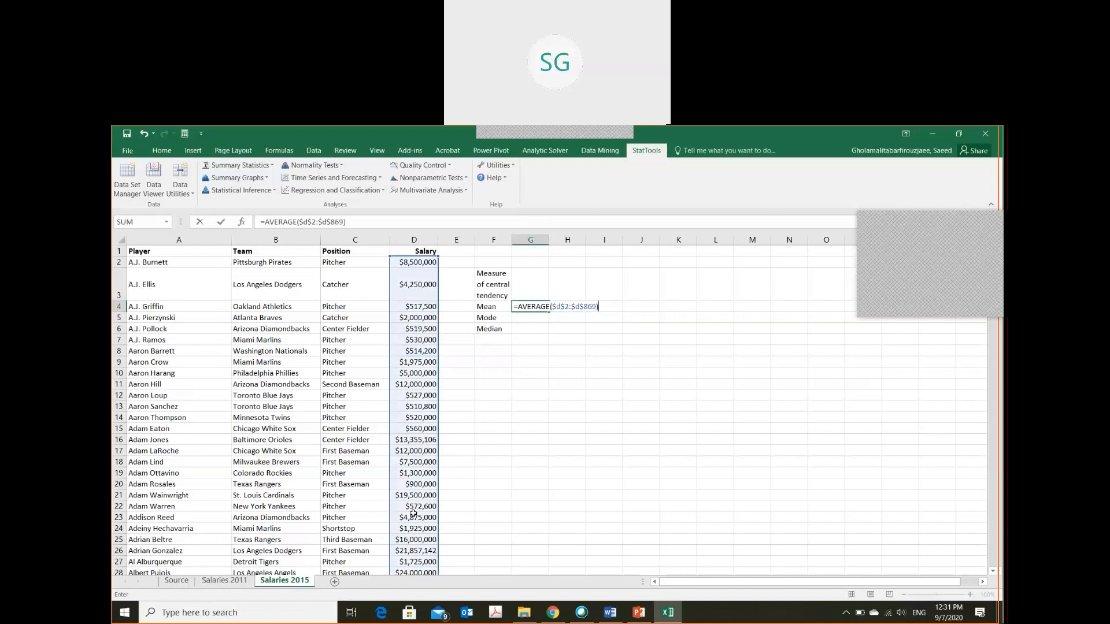
pyautogui.press('Return')
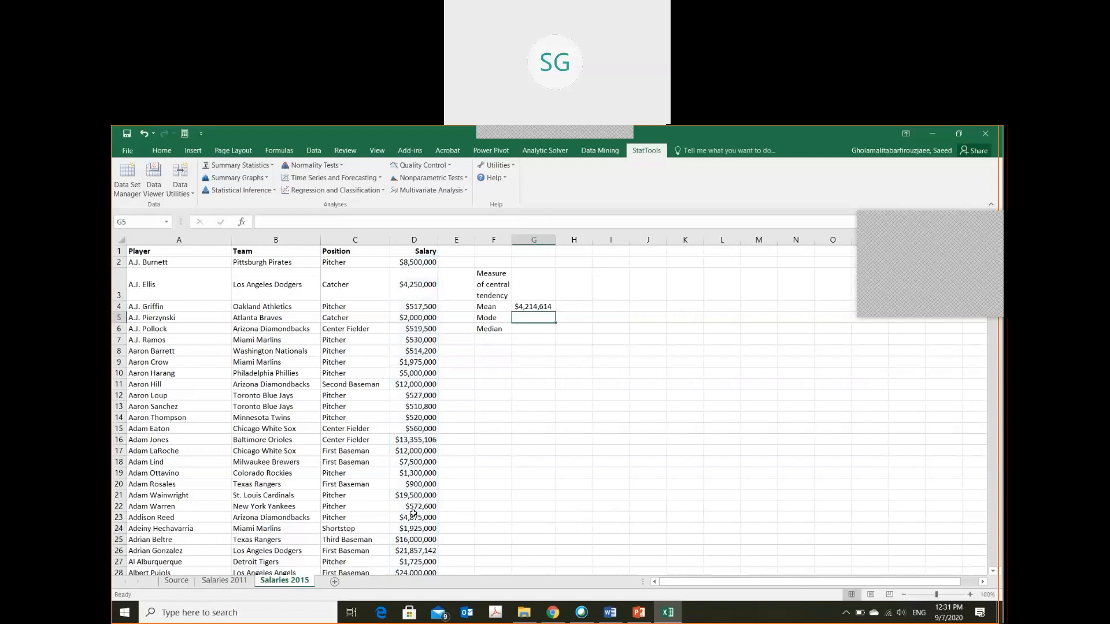
pyautogui.press('Up')
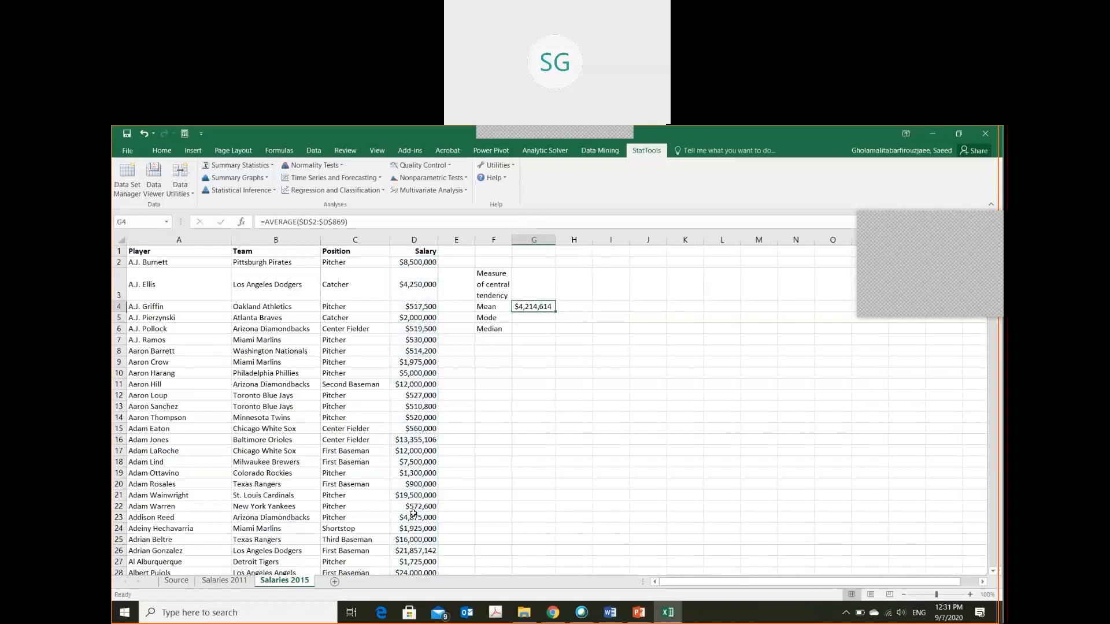
# Calculate the salary mode in cell G5 with =MODE.SNGL($D$2:$D$869) and review the formula
pyautogui.press('Down')
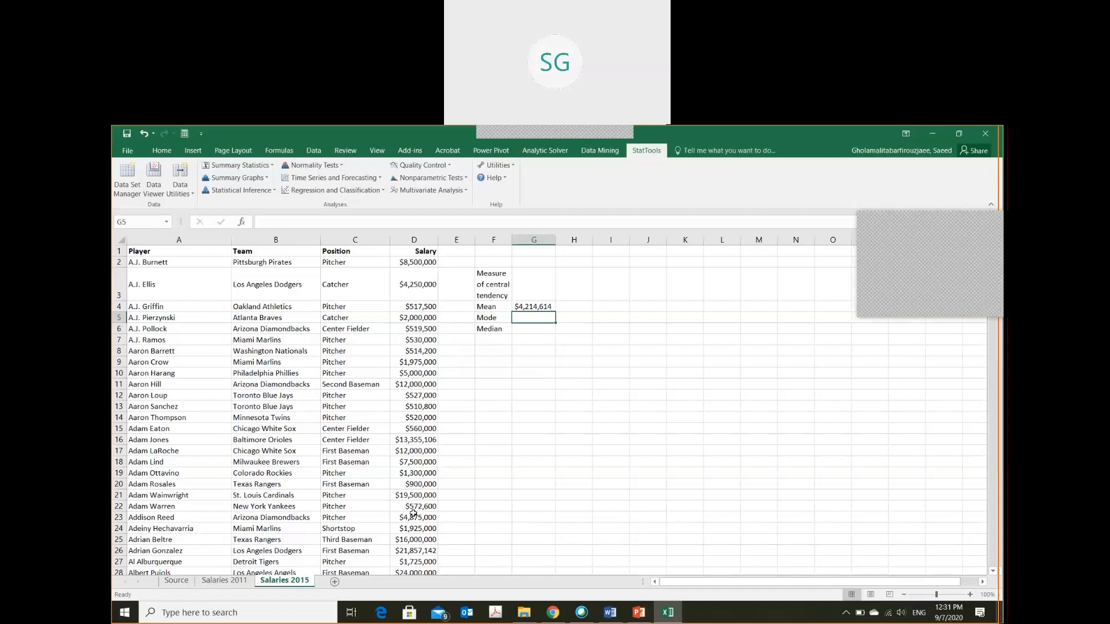
pyautogui.write('=mode')
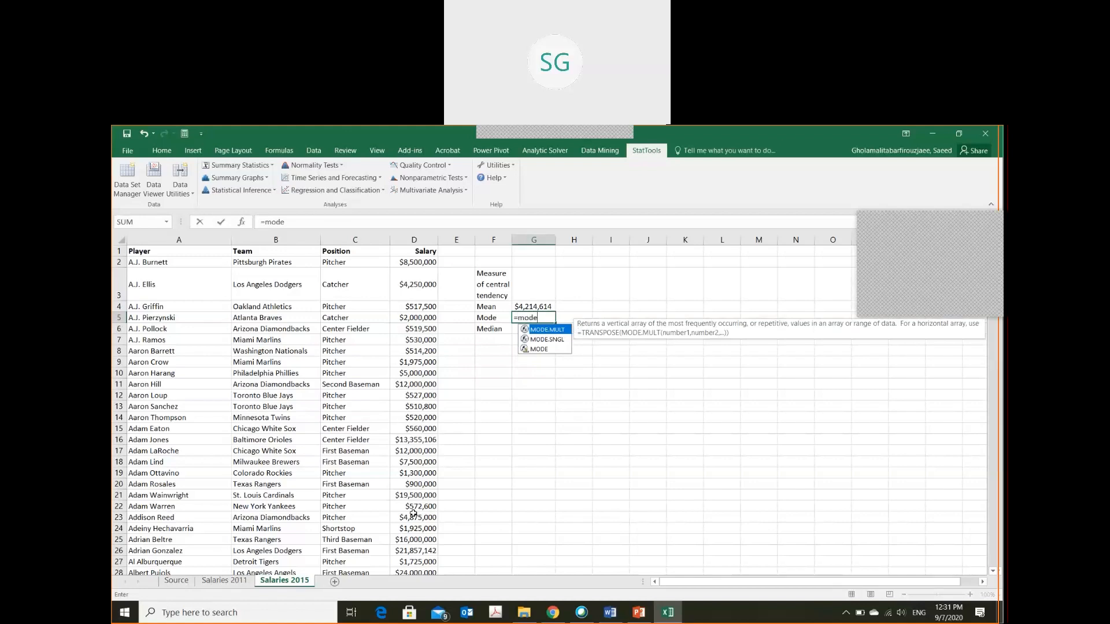
pyautogui.press('Down')
pyautogui.press('Tab')
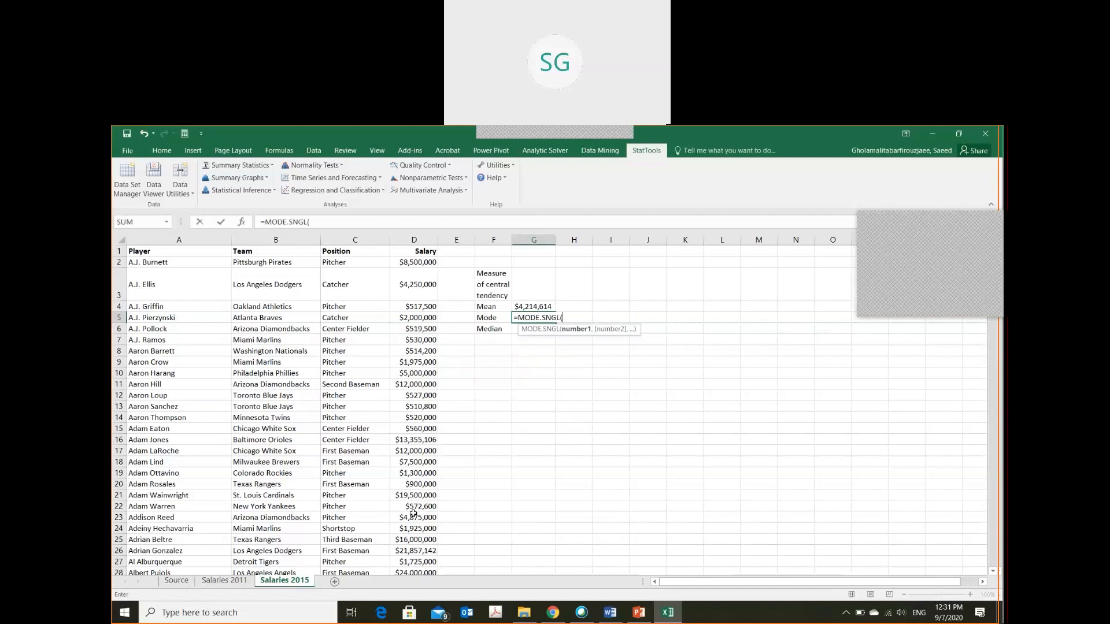
pyautogui.write('$d$:$d$')
pyautogui.click(565, 317)
pyautogui.write('2')
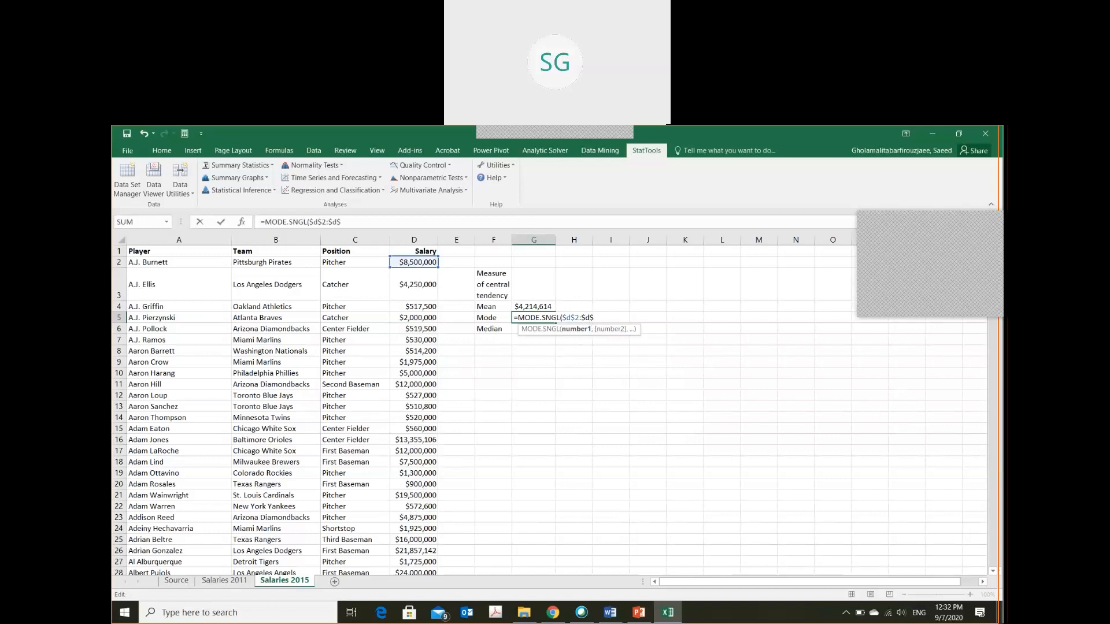
pyautogui.write('869)')
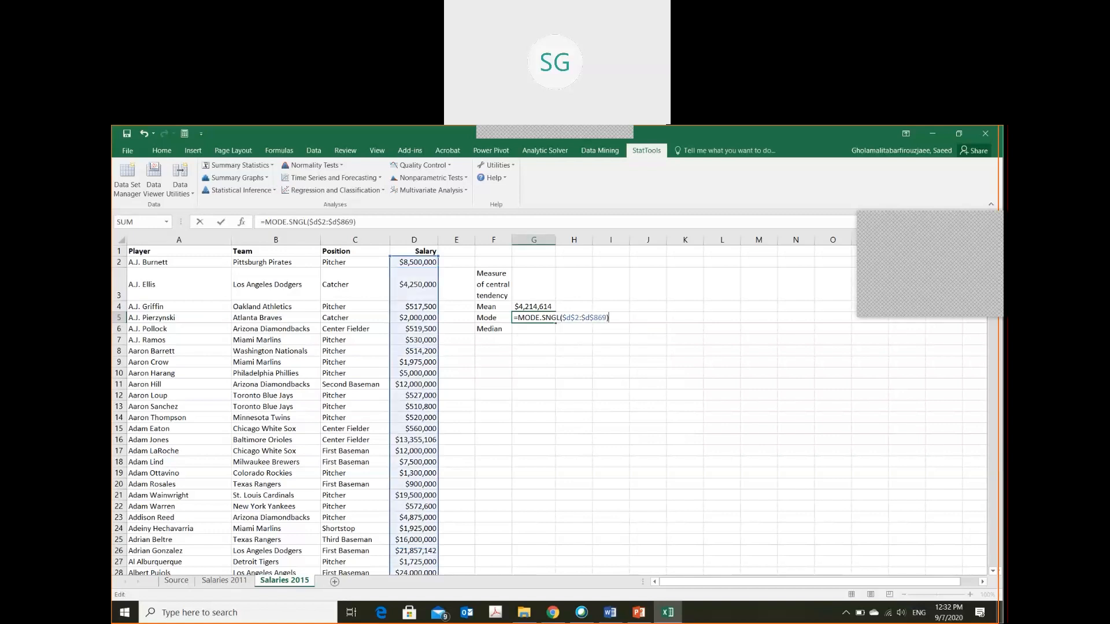
pyautogui.press('Return')
pyautogui.click(534, 318)
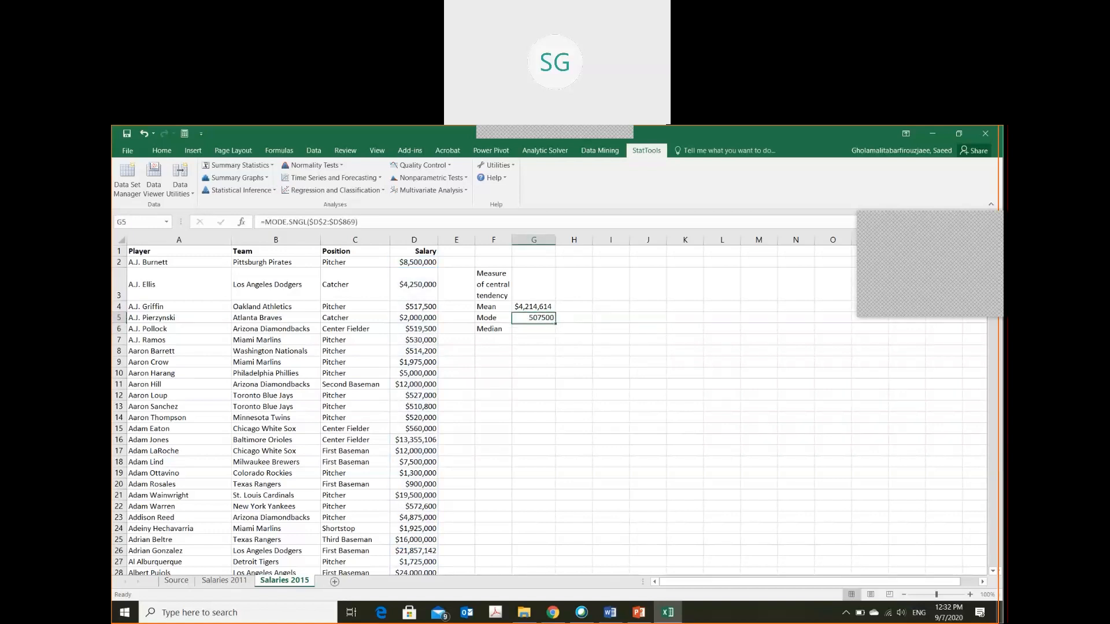
# Calculate the median salary in cell G6 with =MEDIAN($D$2:$D$869)
pyautogui.click(534, 329)
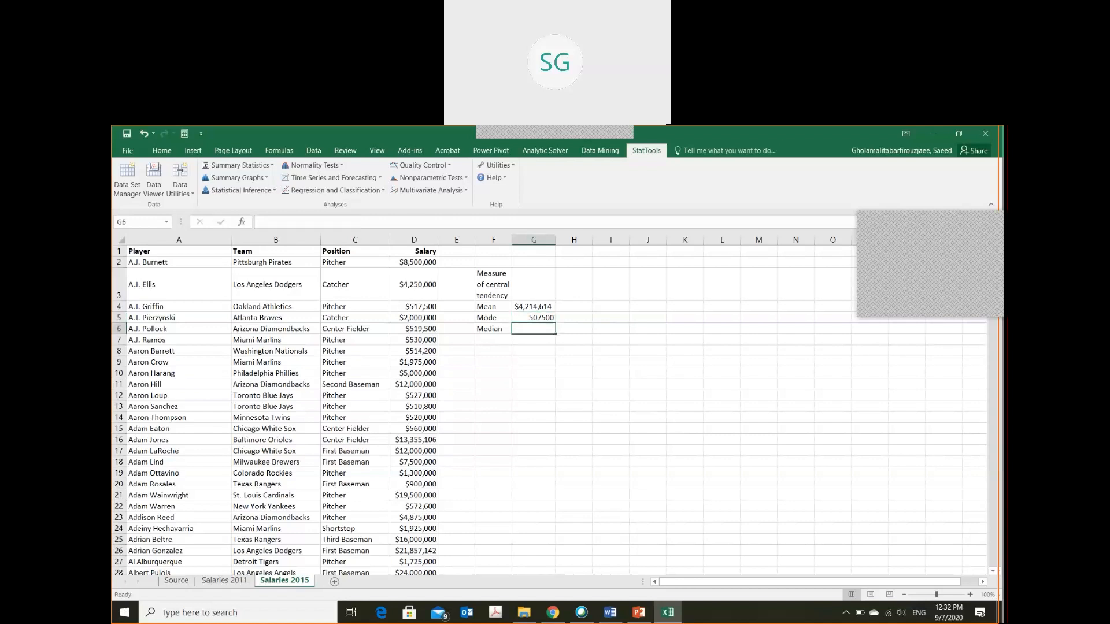
pyautogui.click(533, 318)
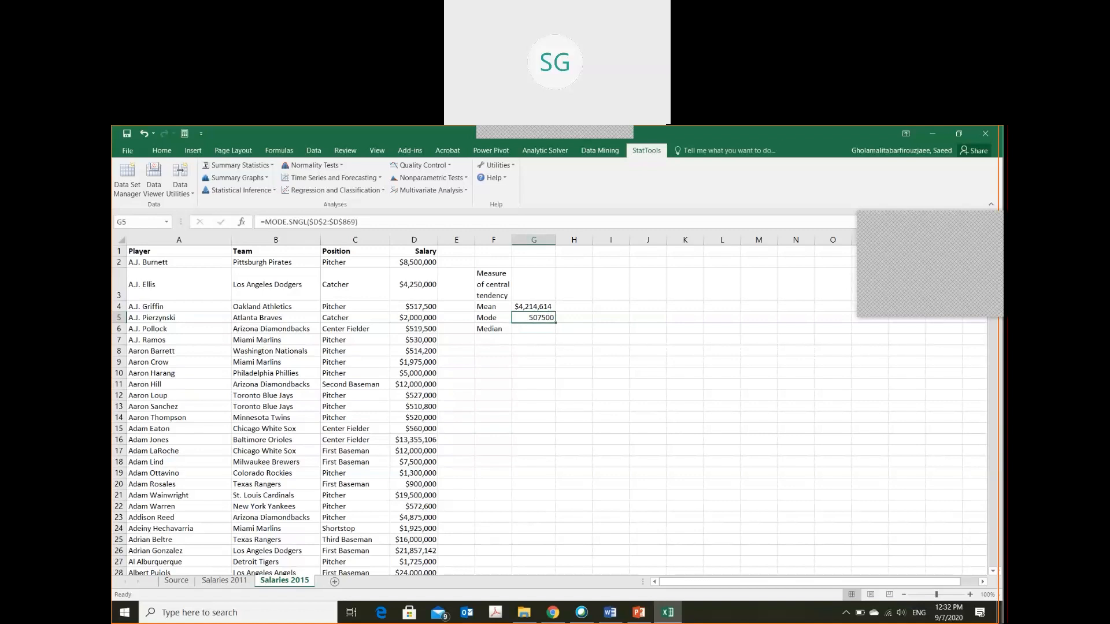
pyautogui.click(533, 329)
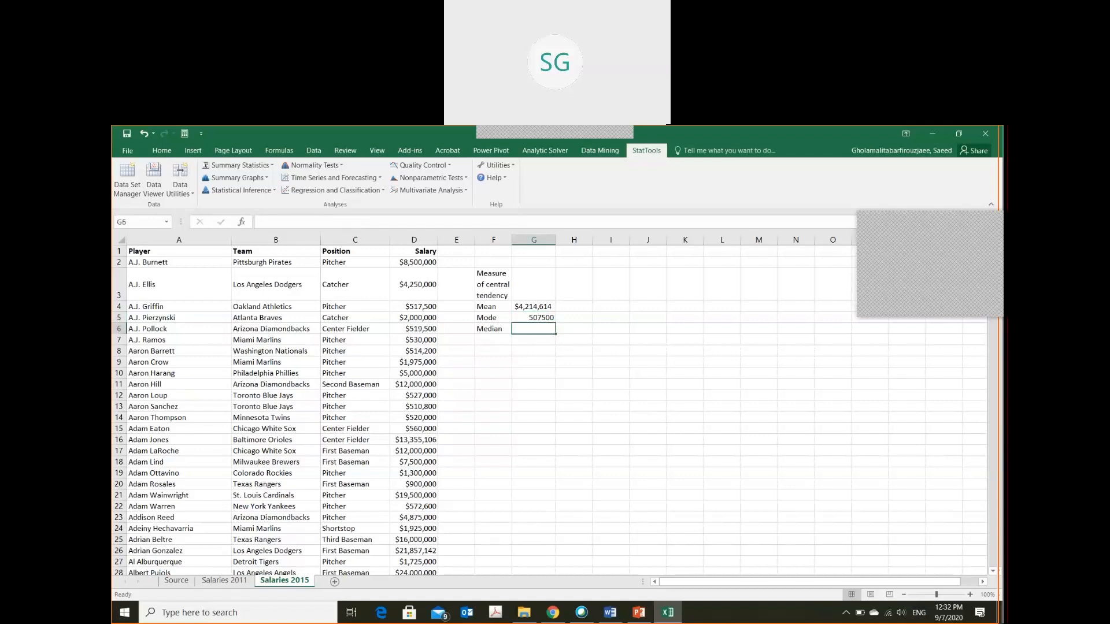
pyautogui.write('=meadi')
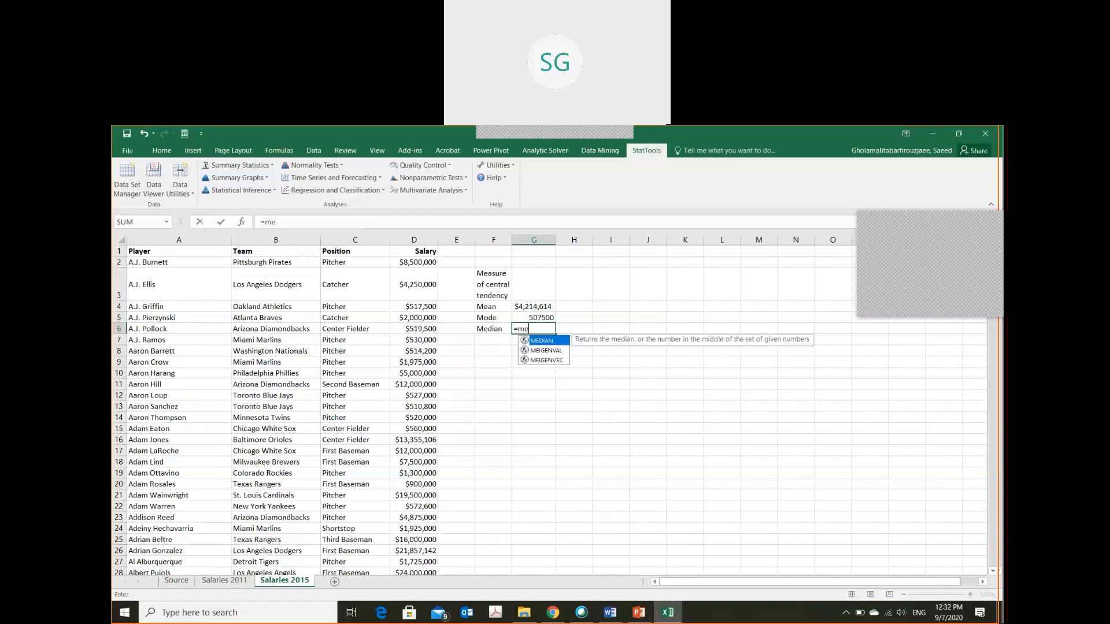
pyautogui.press('BackSpace')
pyautogui.press('BackSpace')
pyautogui.press('BackSpace')
pyautogui.press('BackSpace')
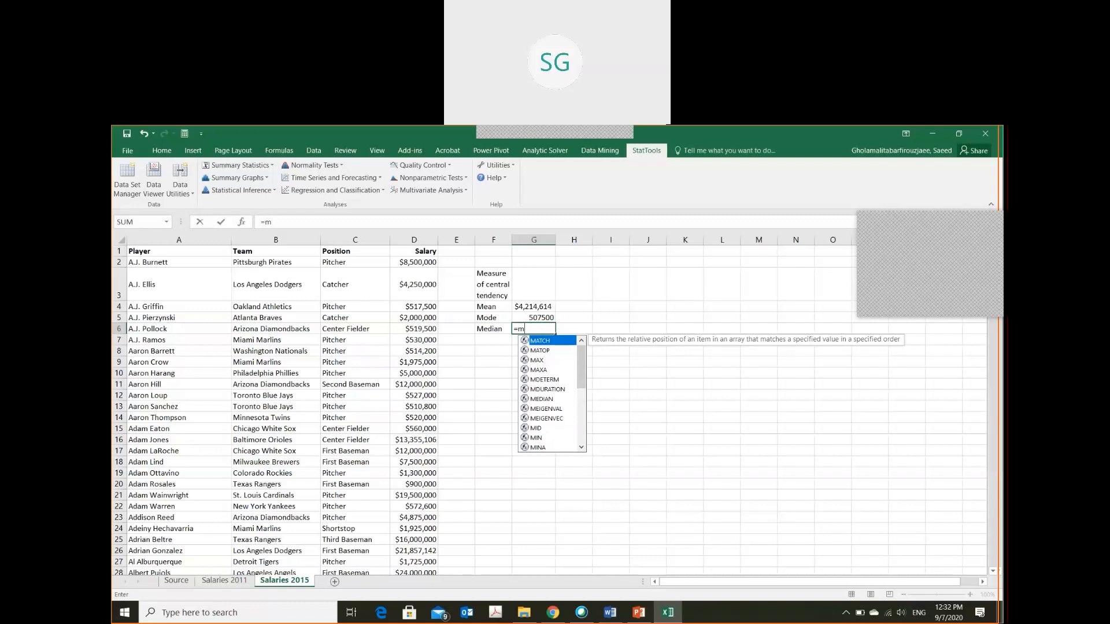
pyautogui.write('e')
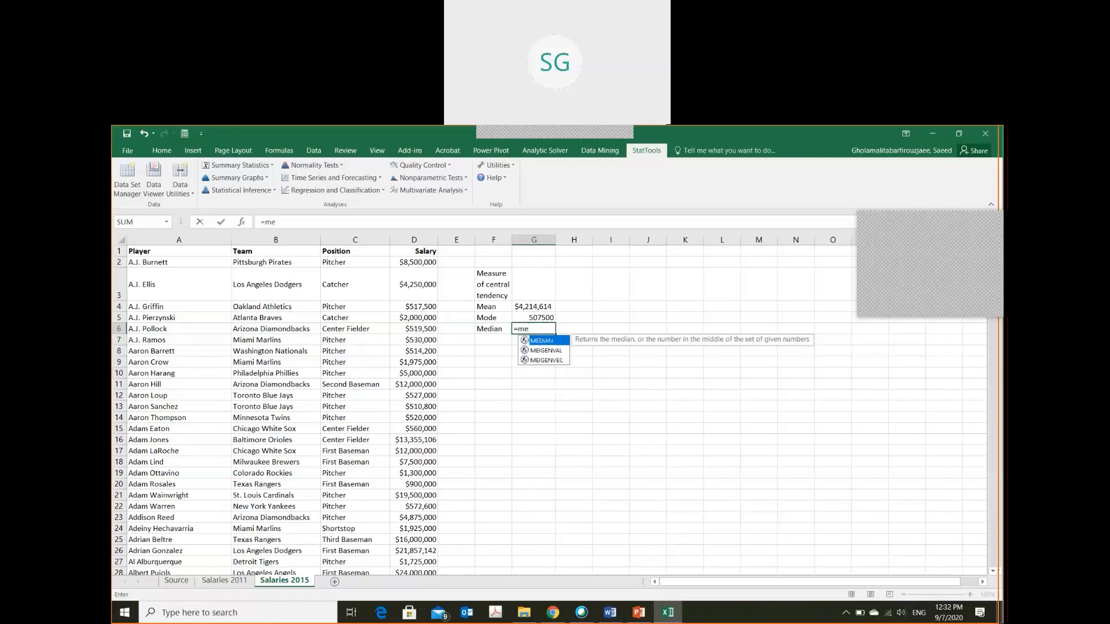
pyautogui.press('Tab')
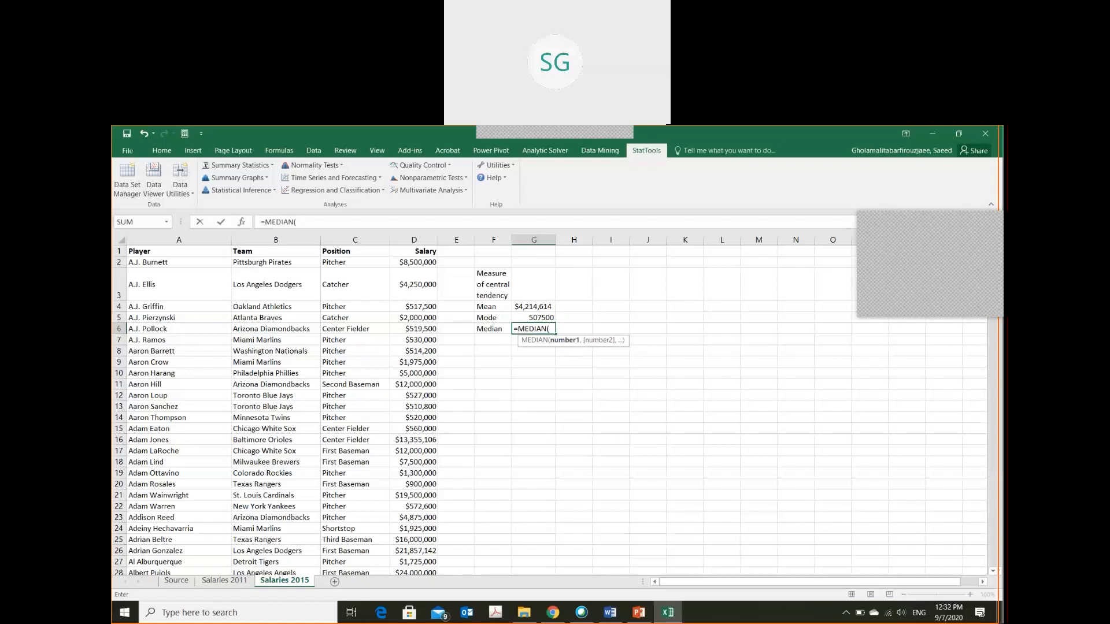
pyautogui.write('$d$2:$d')
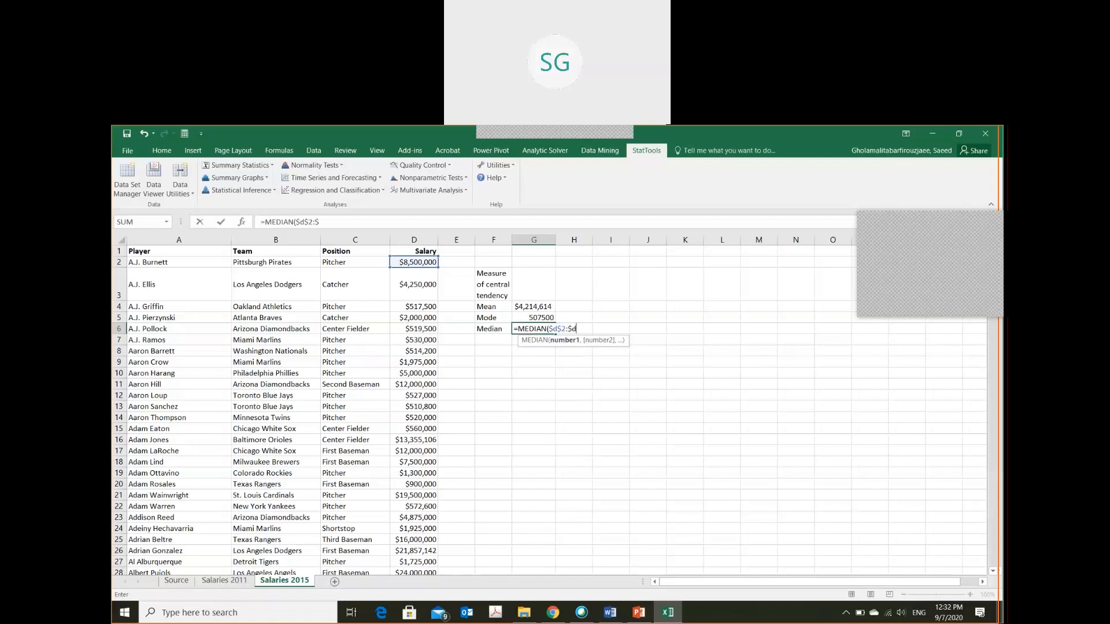
pyautogui.write('$869')
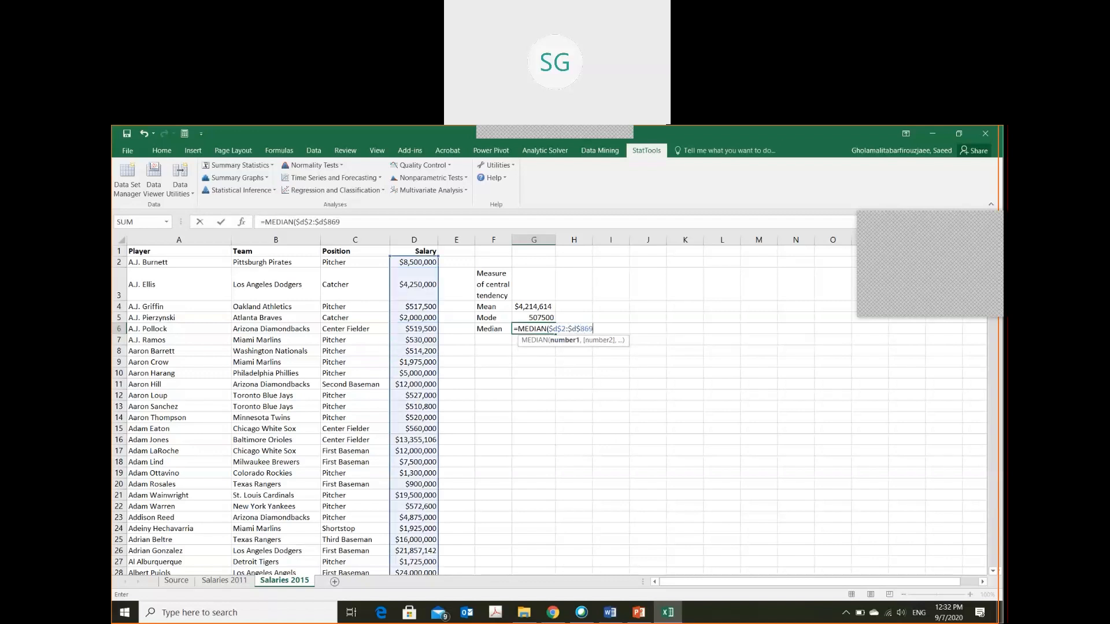
pyautogui.write(')')
pyautogui.hotkey('ctrl', 'Return')
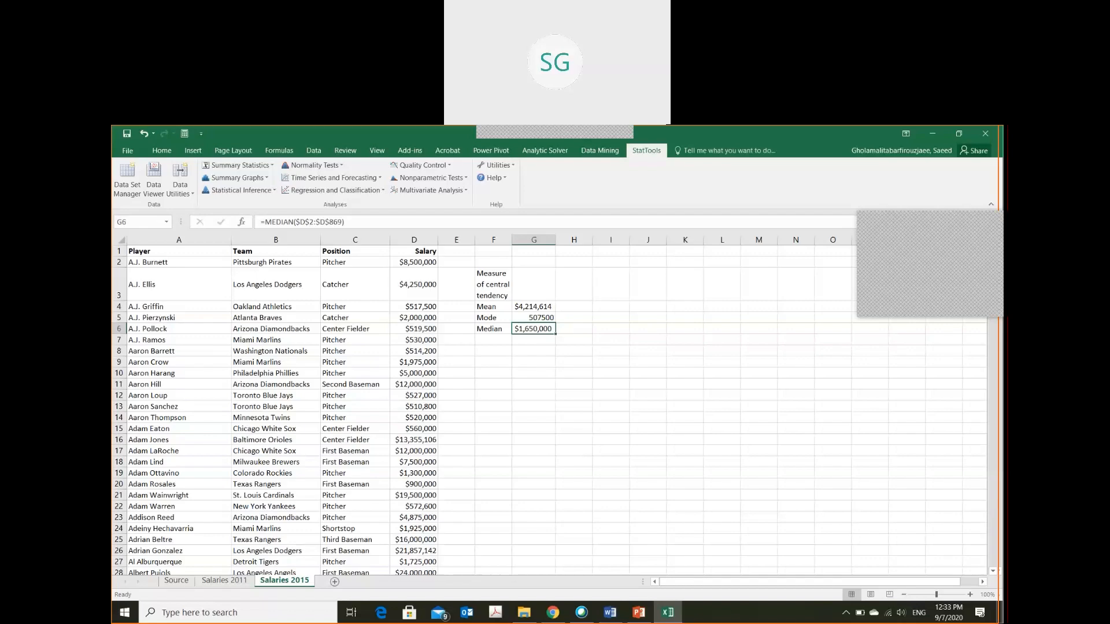
pyautogui.hotkey('alt', 'Tab')
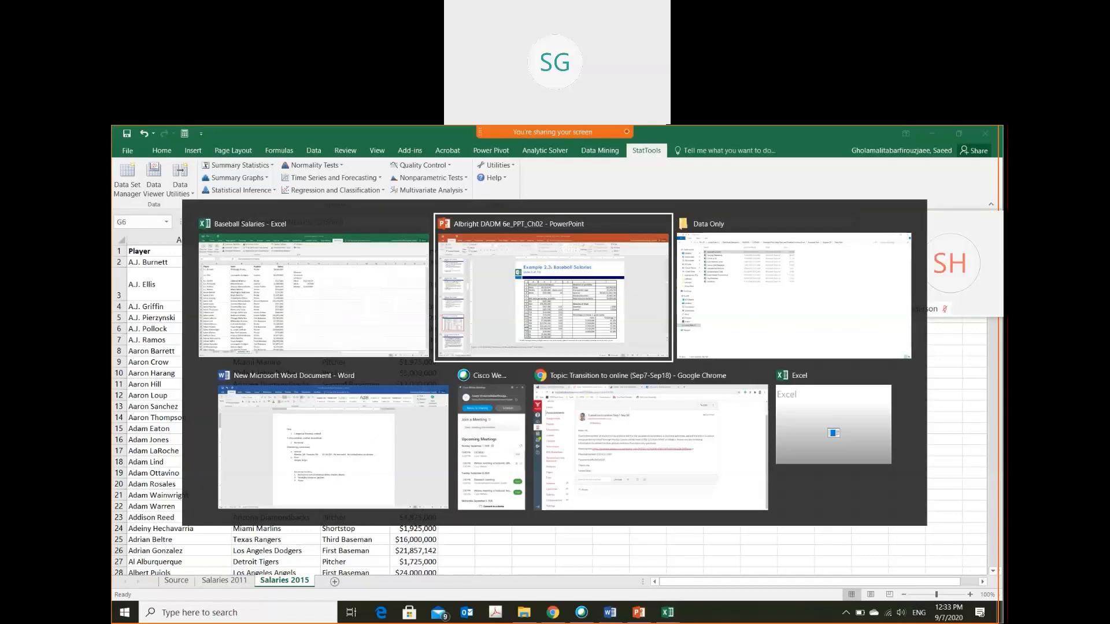
pyautogui.hotkey('alt', 'Tab')
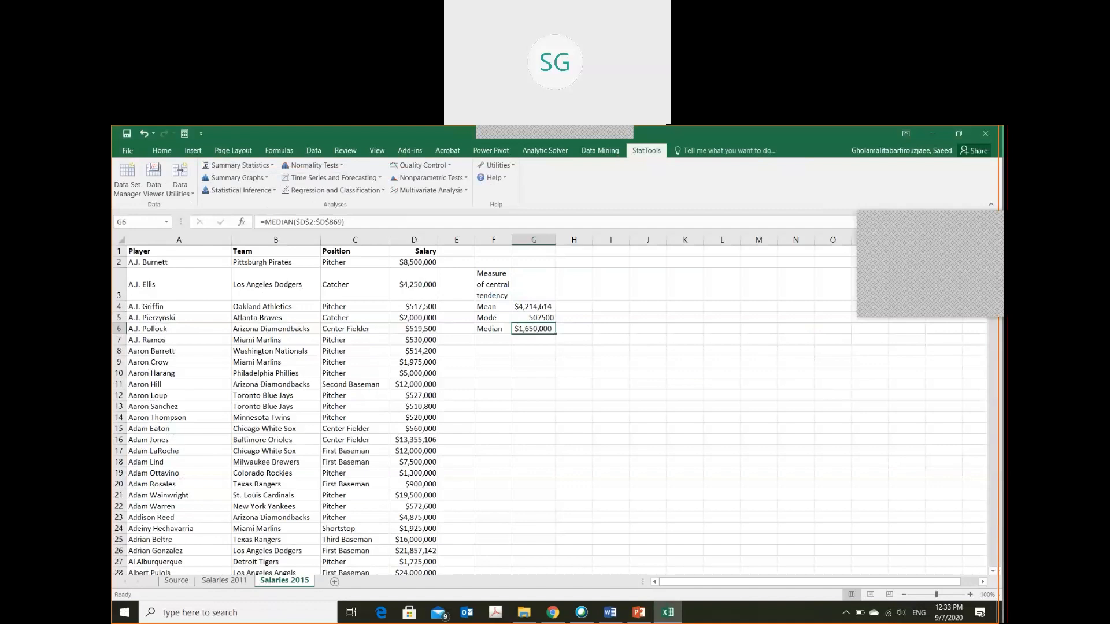
pyautogui.click(656, 139)
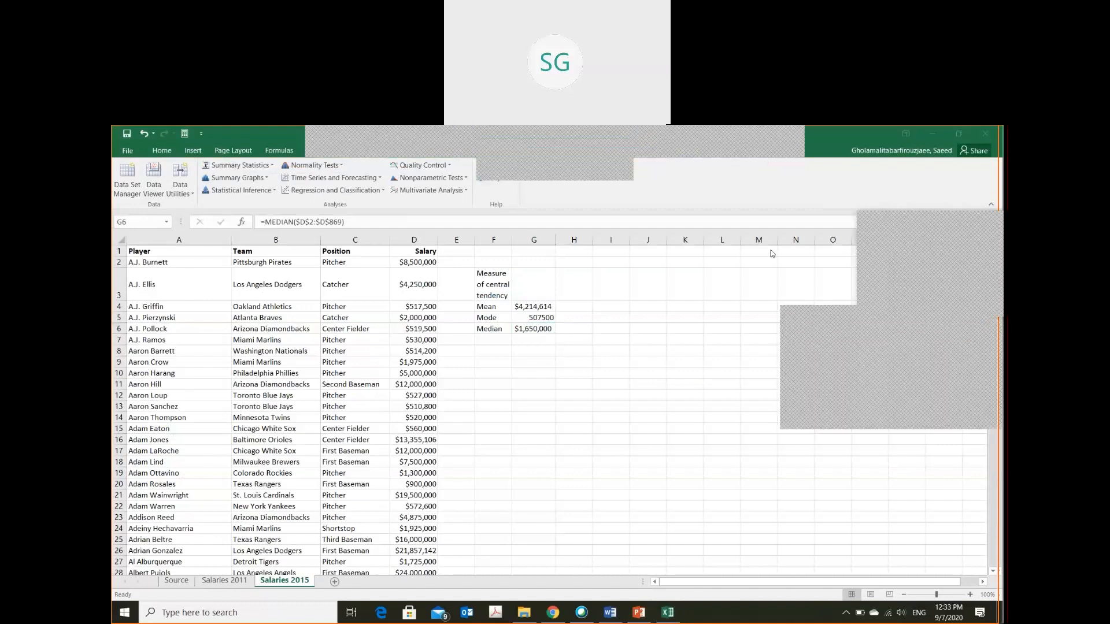
pyautogui.rightClick(837, 362)
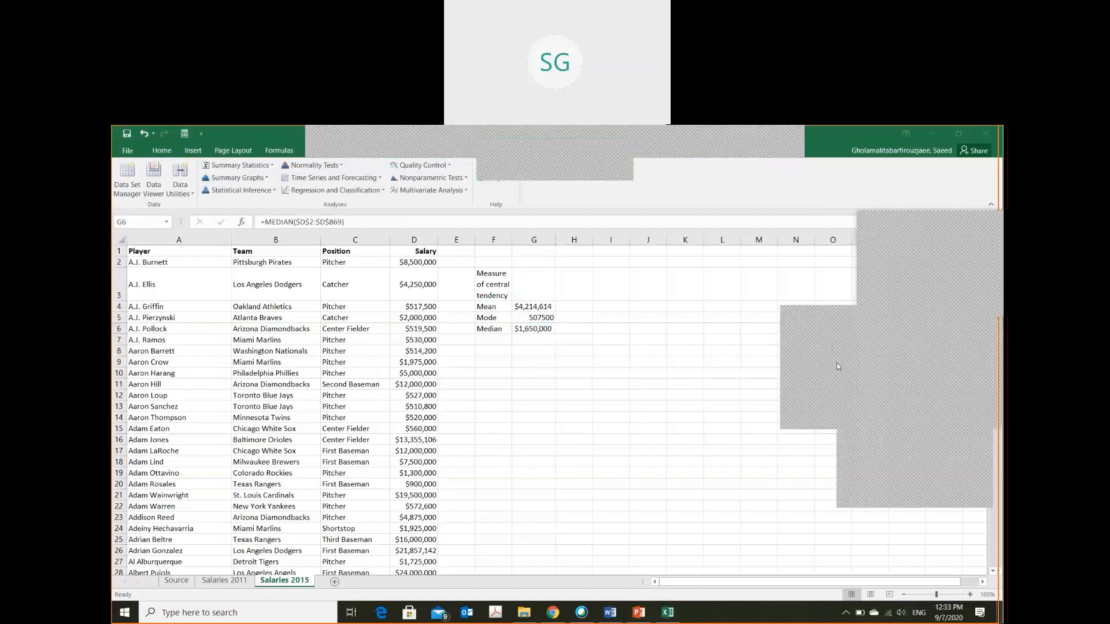
pyautogui.click(869, 471)
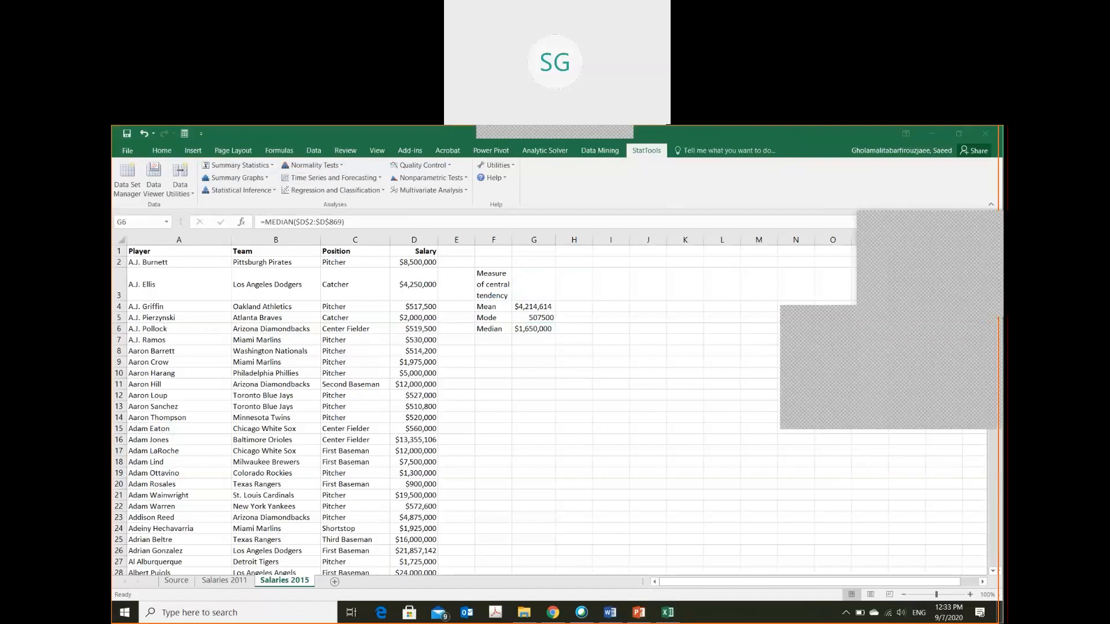
# Review the Mean, Mode and Median labels in F4:F6 and the mean formula in cell G4
pyautogui.moveTo(555, 139)
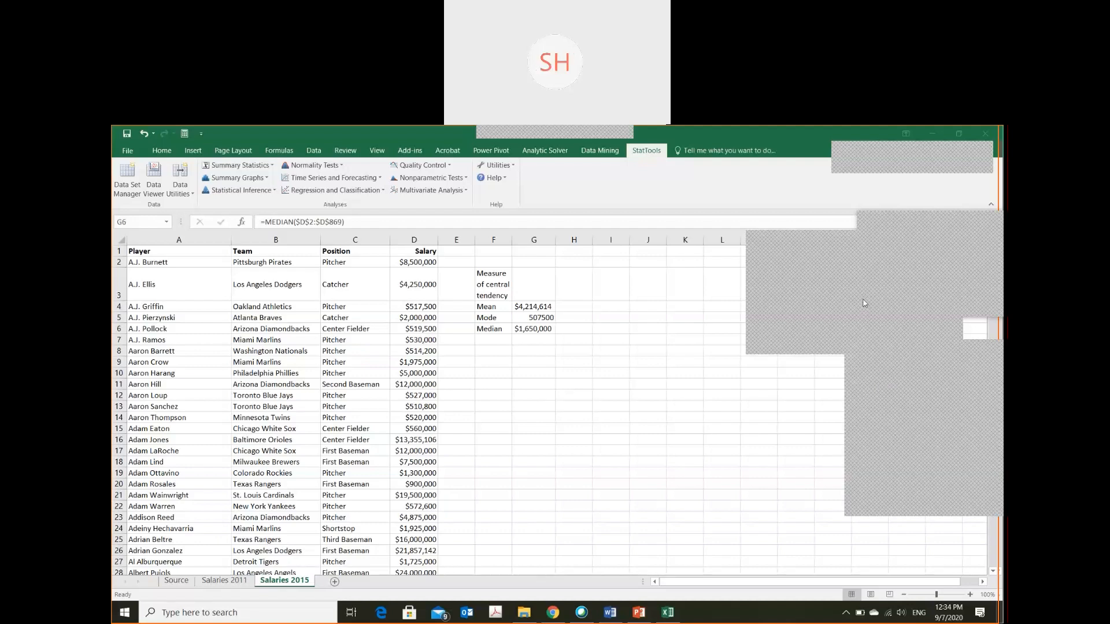
pyautogui.click(484, 307)
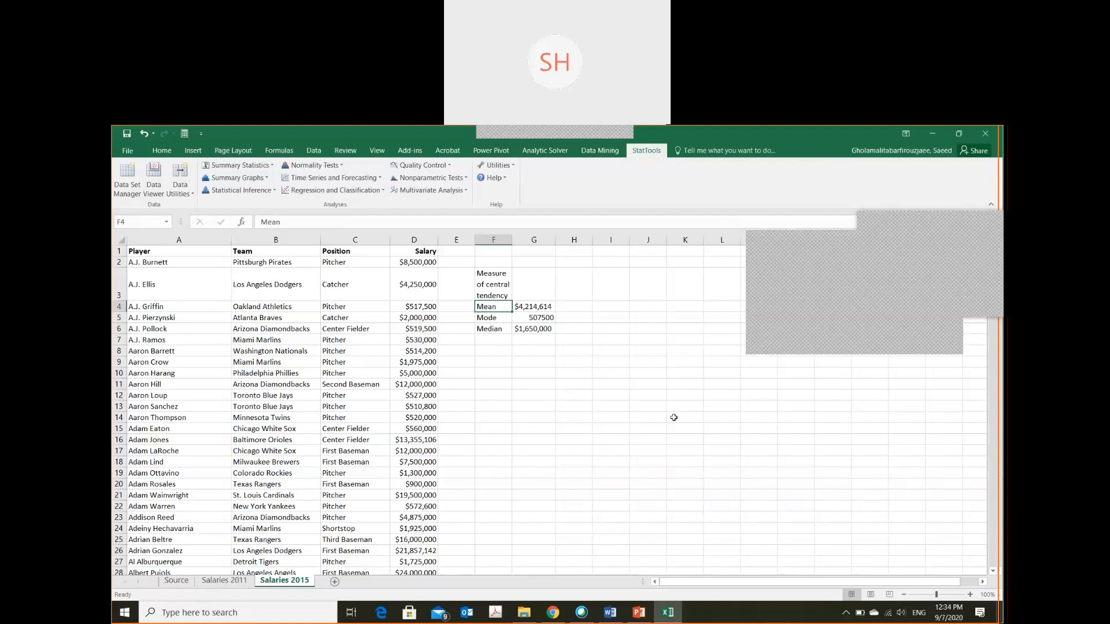
pyautogui.hotkey('shift', 'Down')
pyautogui.hotkey('shift', 'Down')
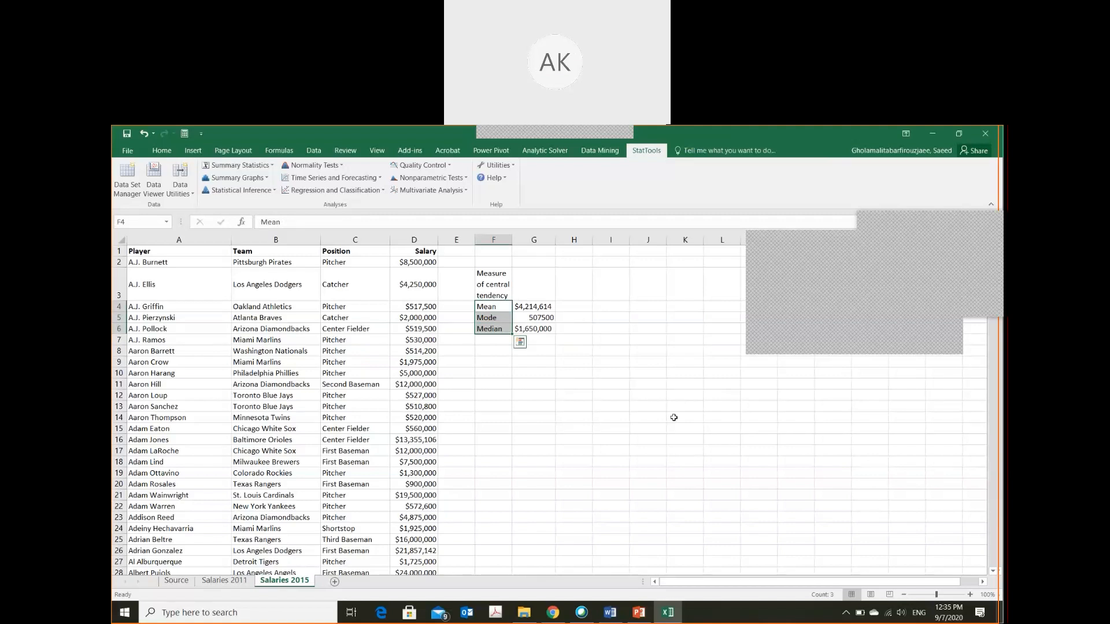
pyautogui.click(540, 303)
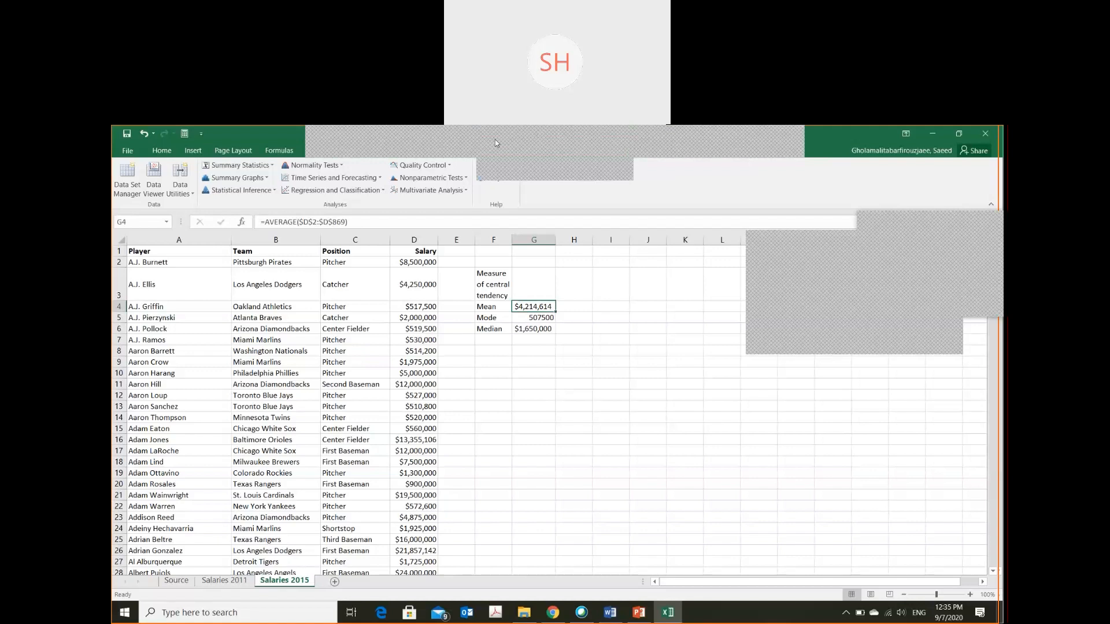
pyautogui.click(697, 141)
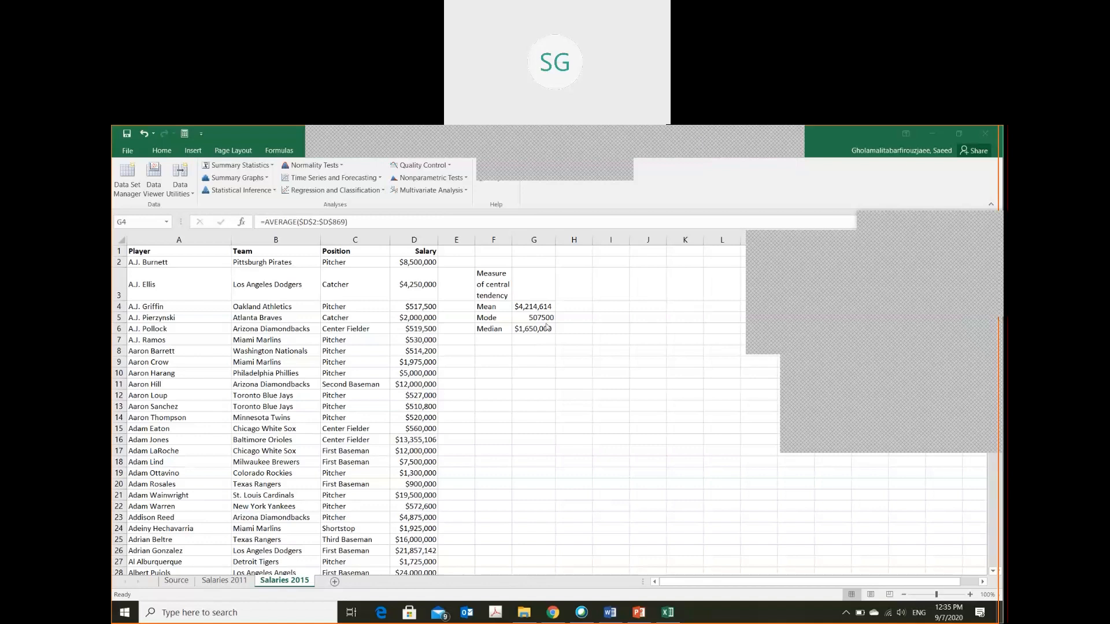
pyautogui.click(524, 321)
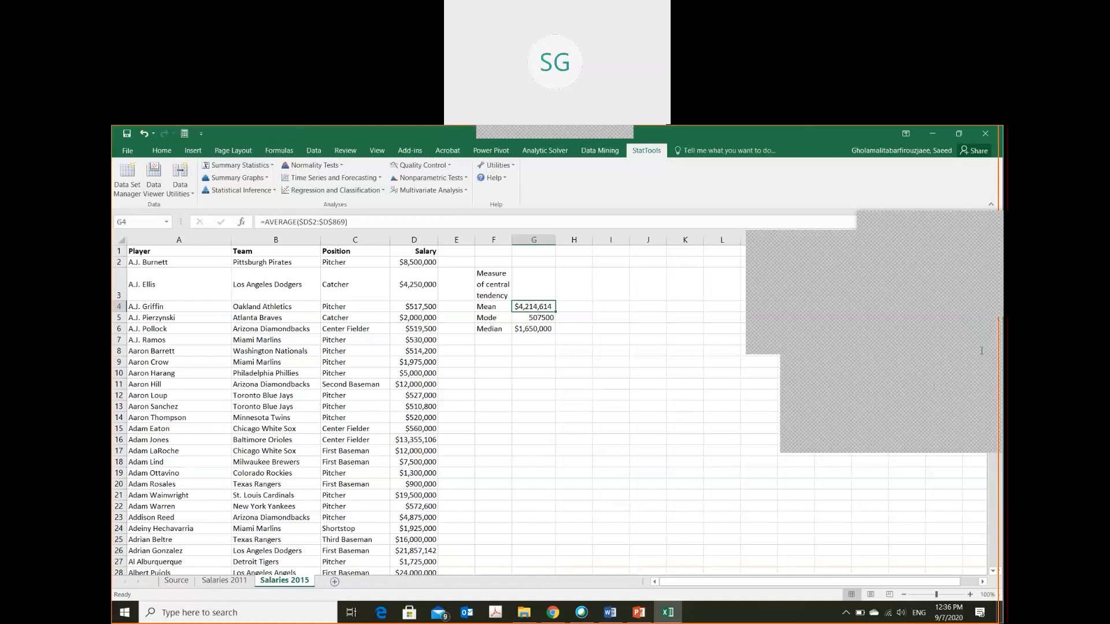
pyautogui.click(988, 322)
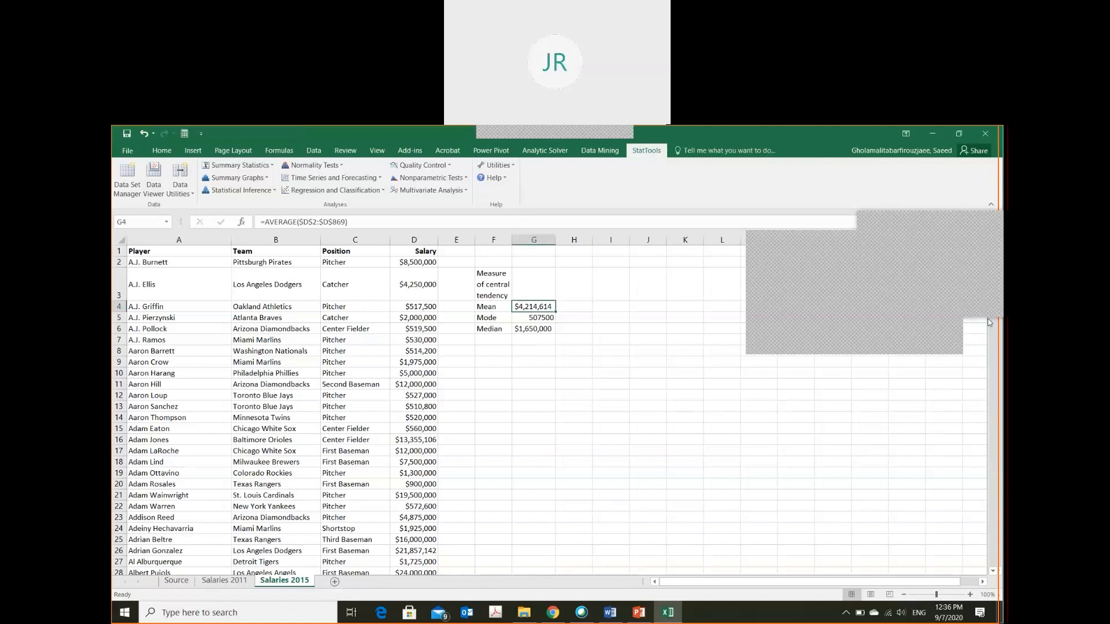
pyautogui.press('Down')
pyautogui.press('Down')
pyautogui.press('Down')
pyautogui.press('Down')
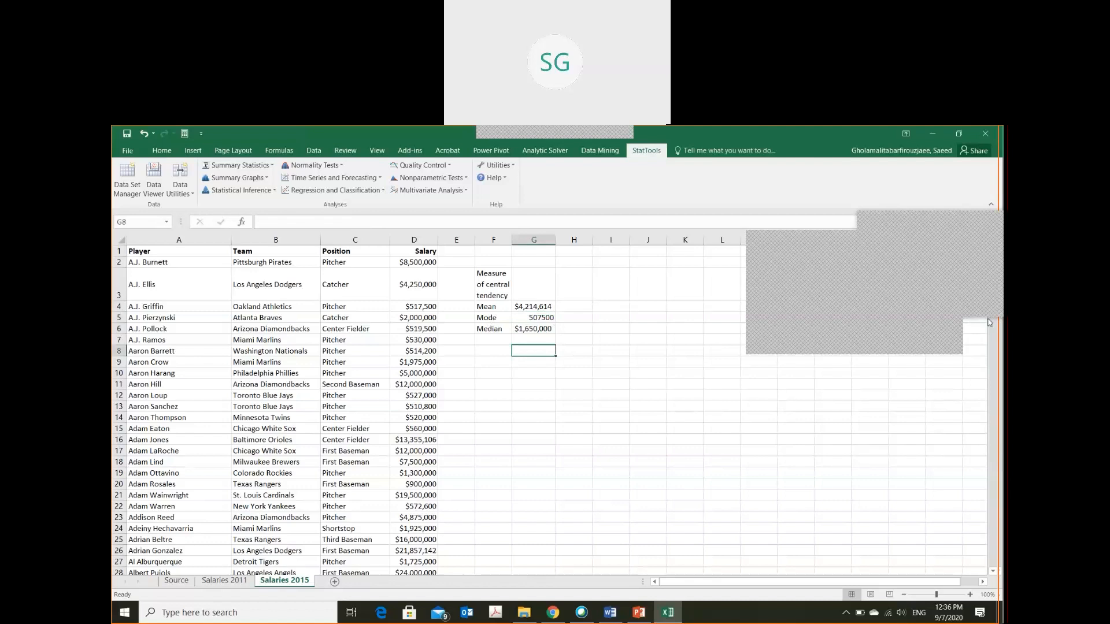
pyautogui.press('alt')
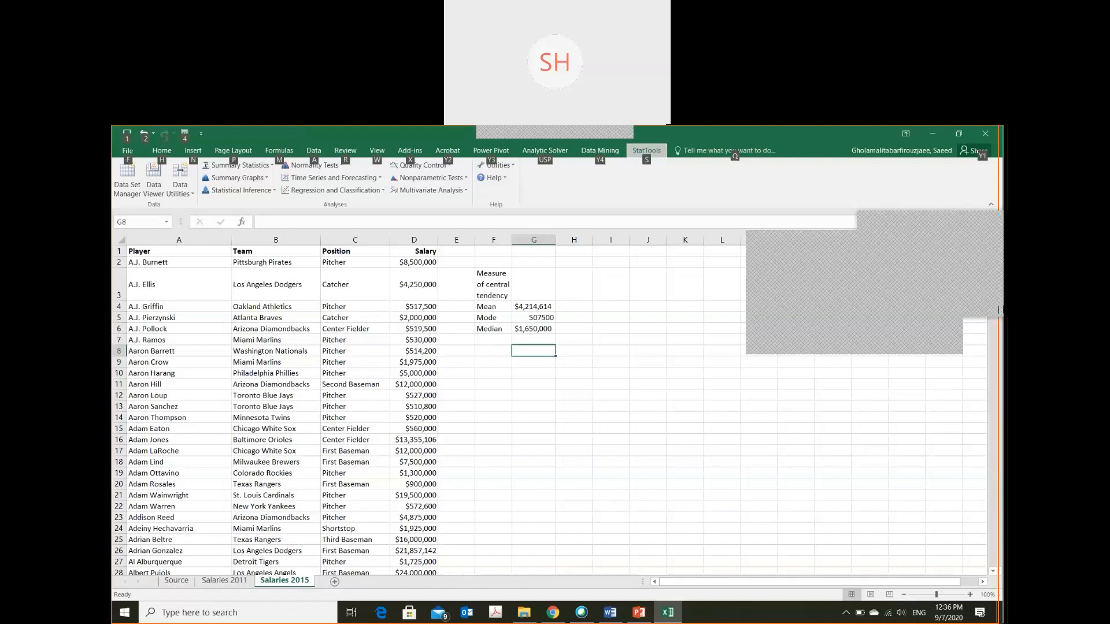
pyautogui.rightClick(844, 287)
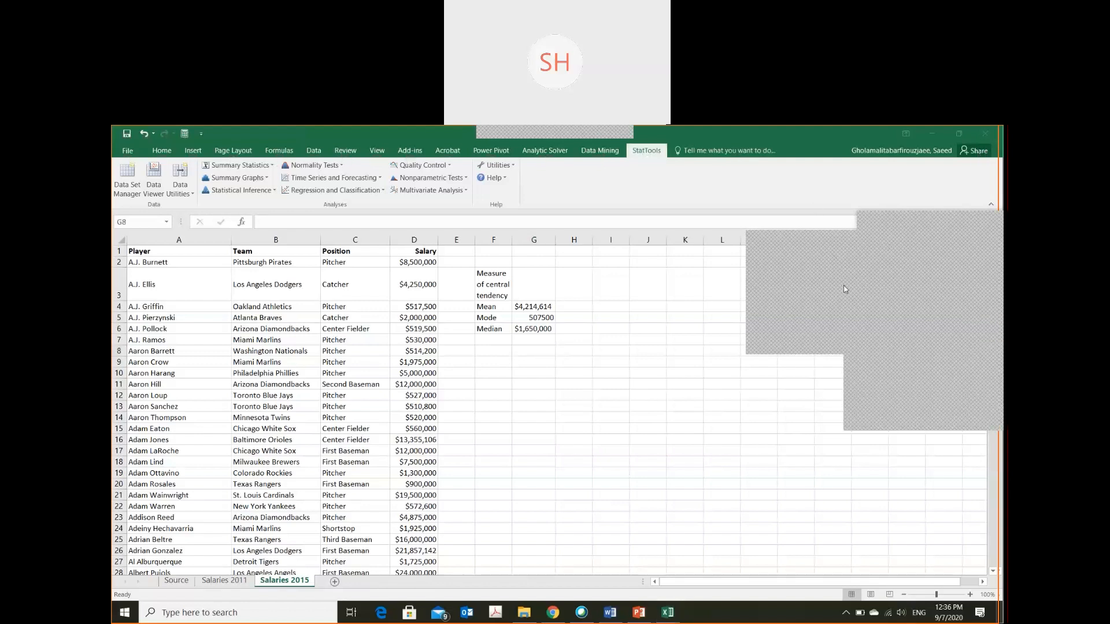
pyautogui.click(889, 374)
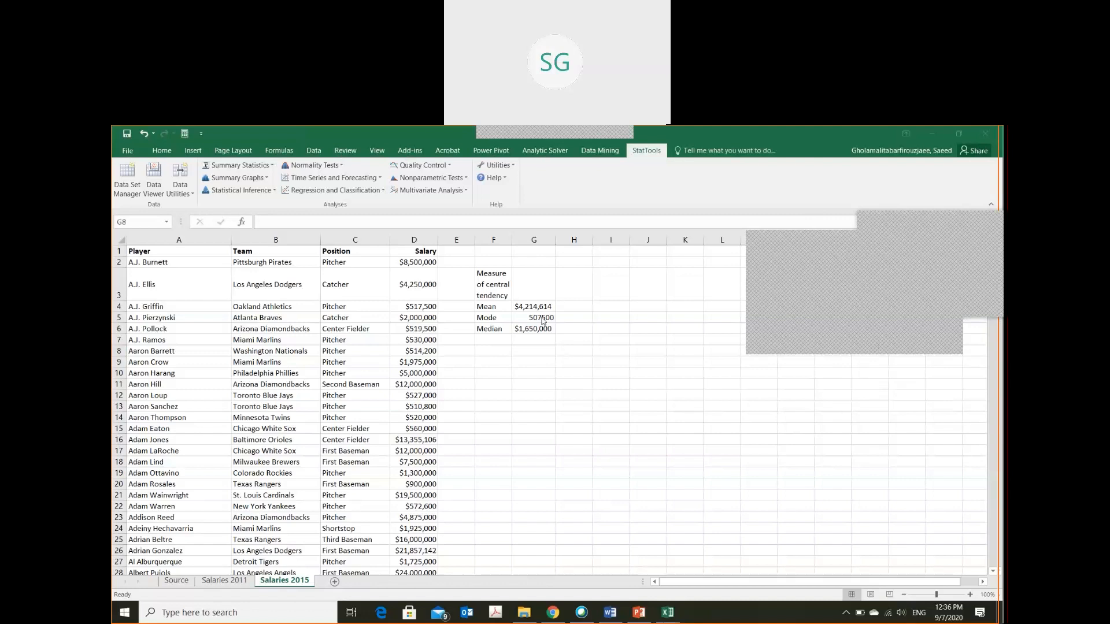
# Switch to PowerPoint to check the summary measures on the Example 2.3 Baseball Salaries slide, and return to Excel
pyautogui.hotkey('alt', 'Tab')
pyautogui.hotkey('alt', 'Tab')
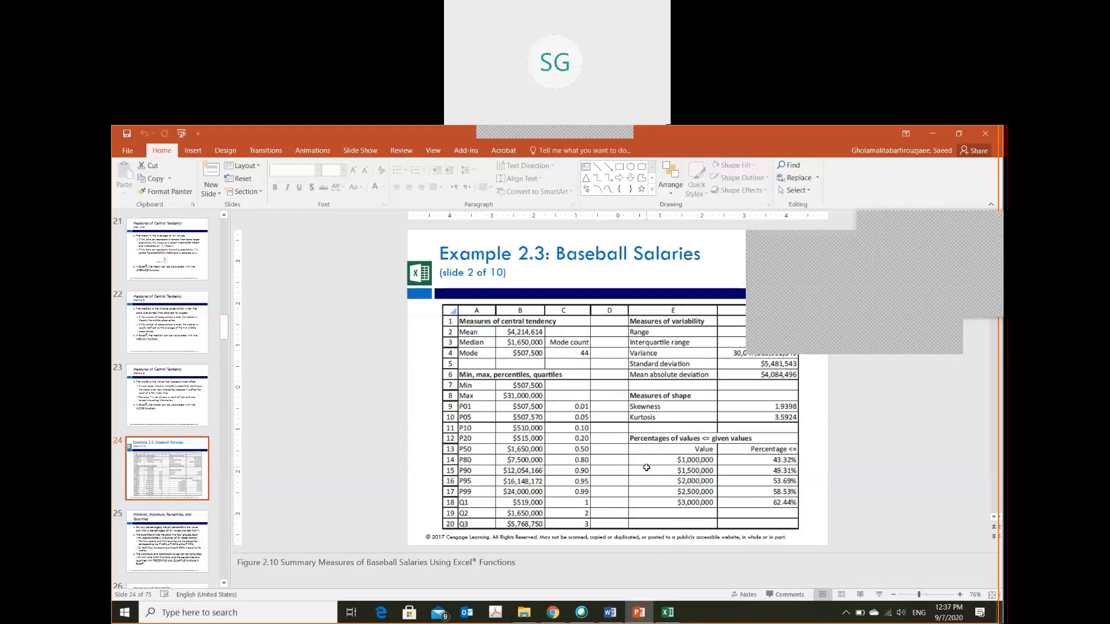
pyautogui.hotkey('alt', 'Tab')
# Label cell F8 as Skewness, below the central tendency measures
pyautogui.click(492, 354)
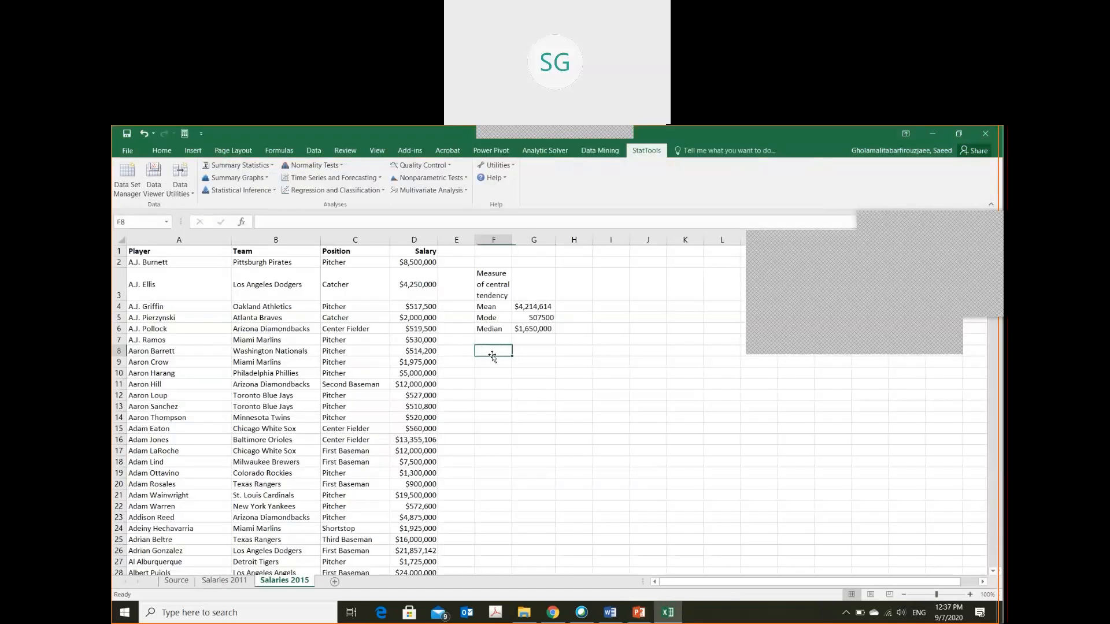
pyautogui.write('Skewness')
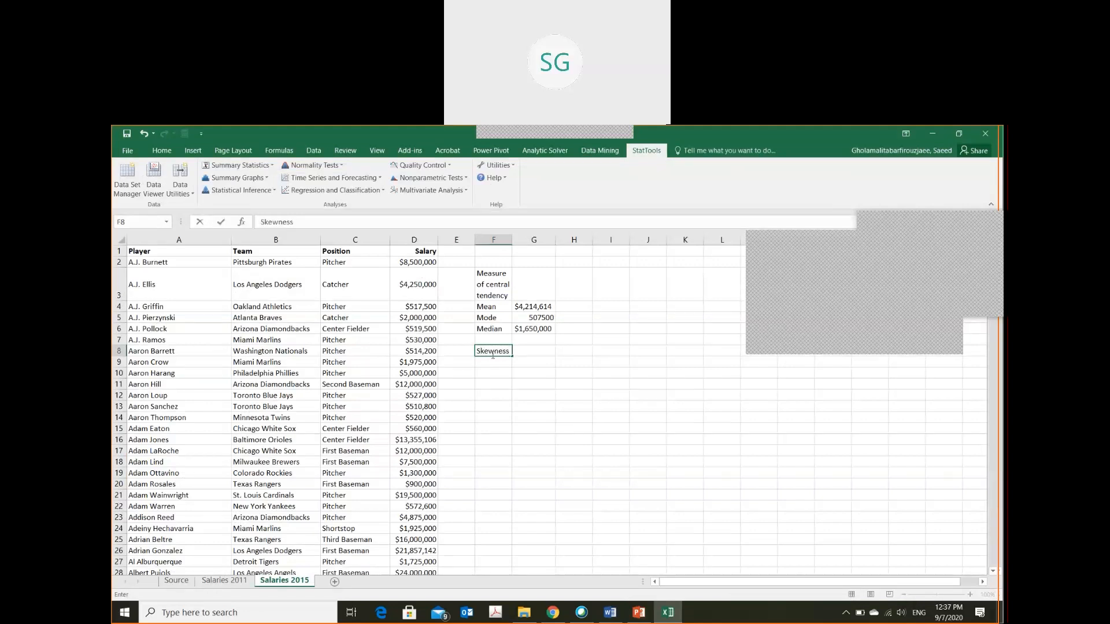
pyautogui.press('Tab')
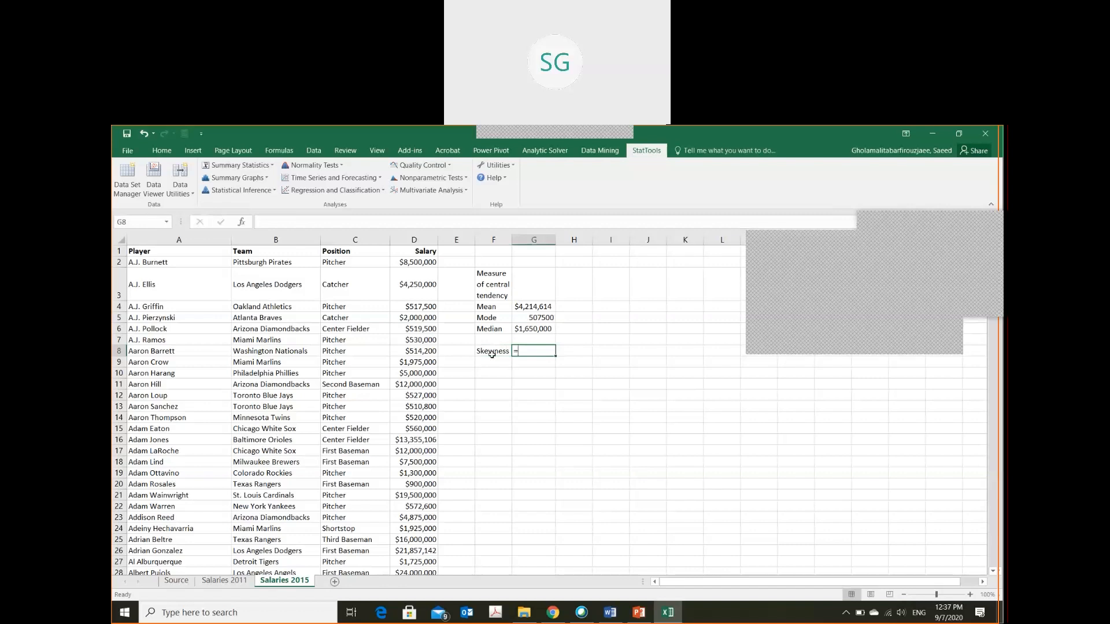
# Calculate the salary skewness in cell G8 with =SKEW($D$2:$D$469) and review the formula
pyautogui.write('=sk')
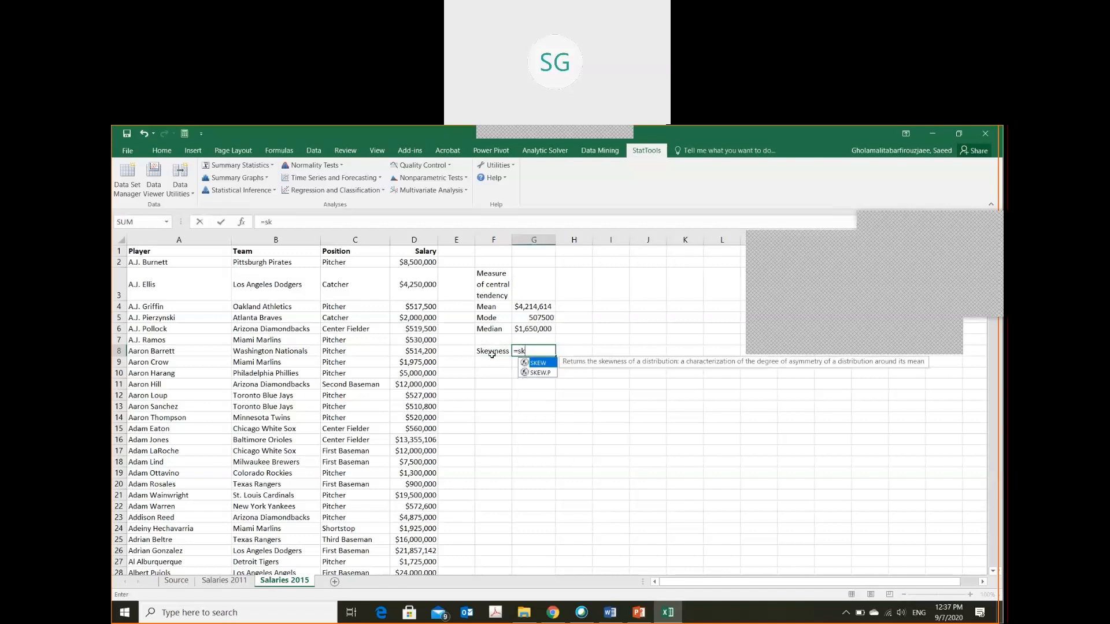
pyautogui.press('Tab')
pyautogui.write('$')
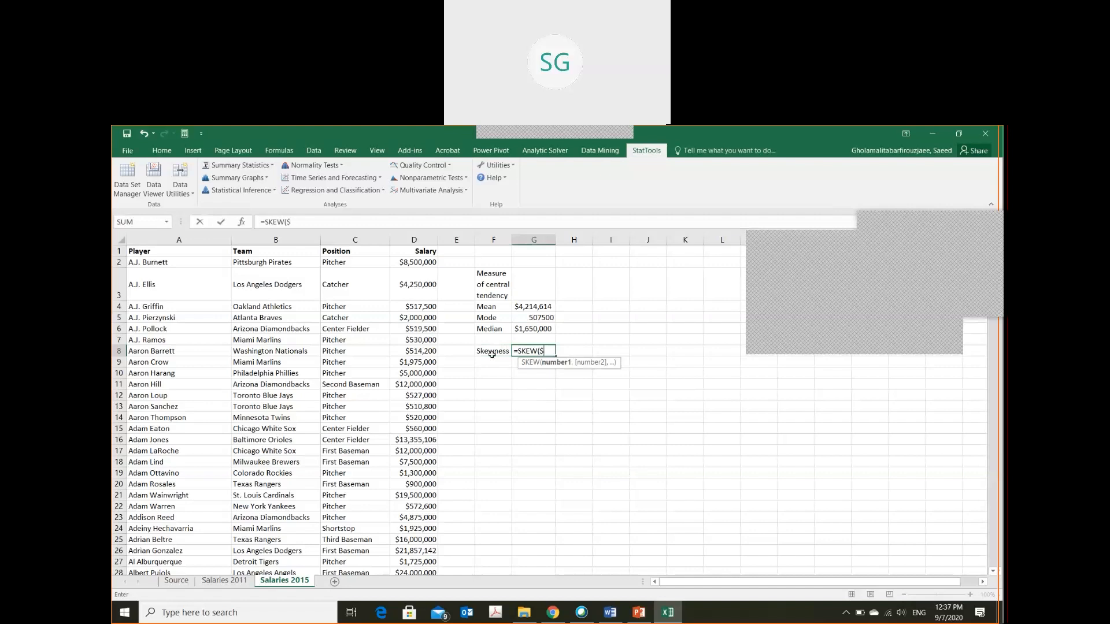
pyautogui.write('d$2')
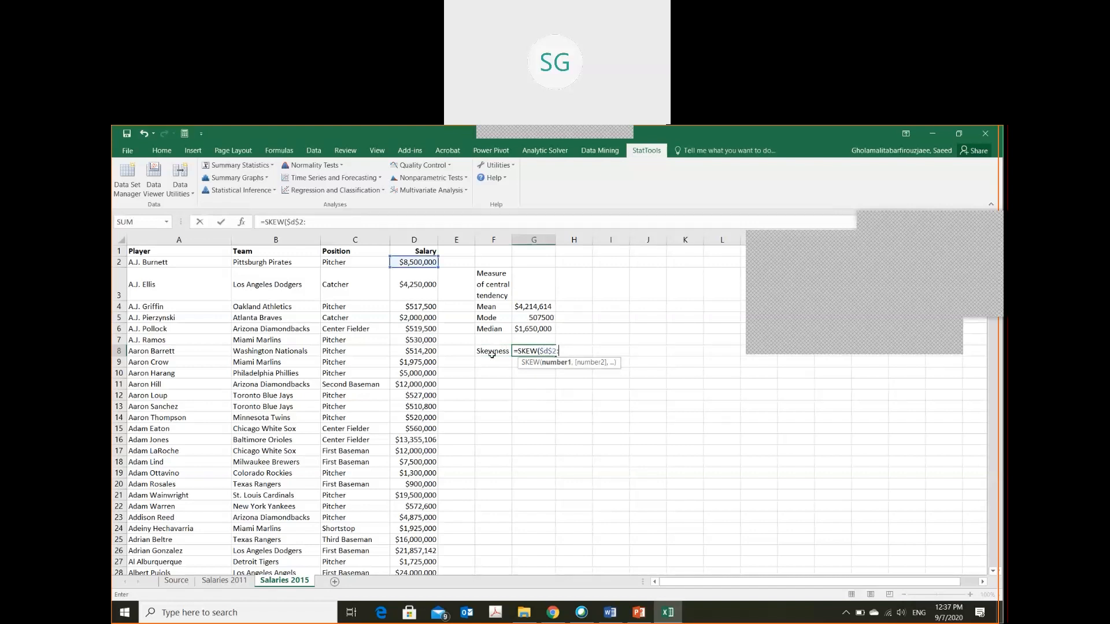
pyautogui.write(':$d$469)')
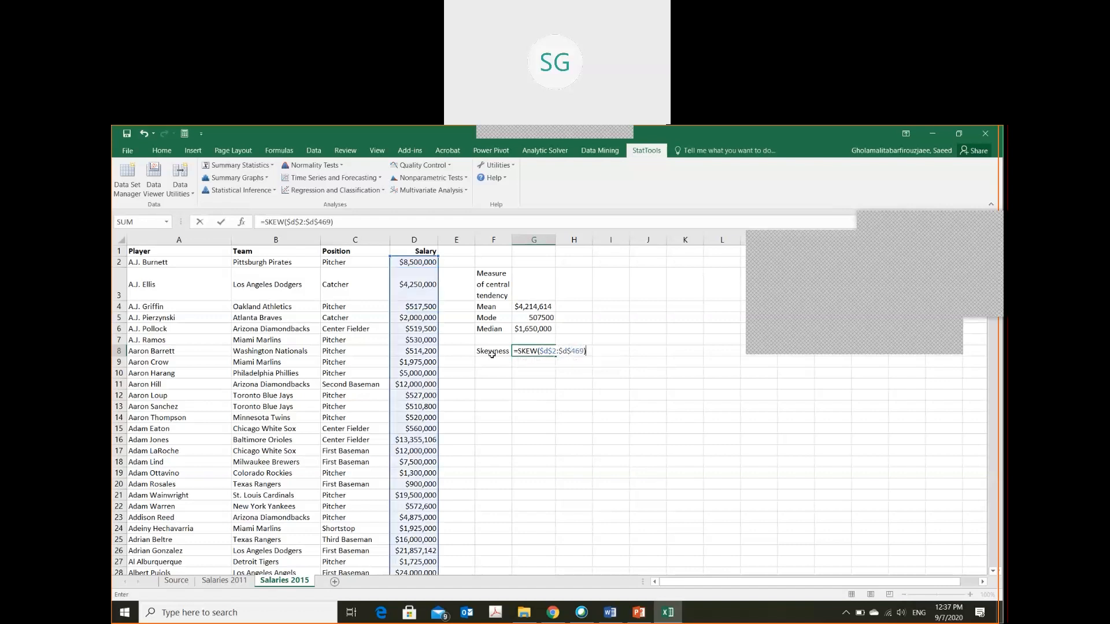
pyautogui.press('Return')
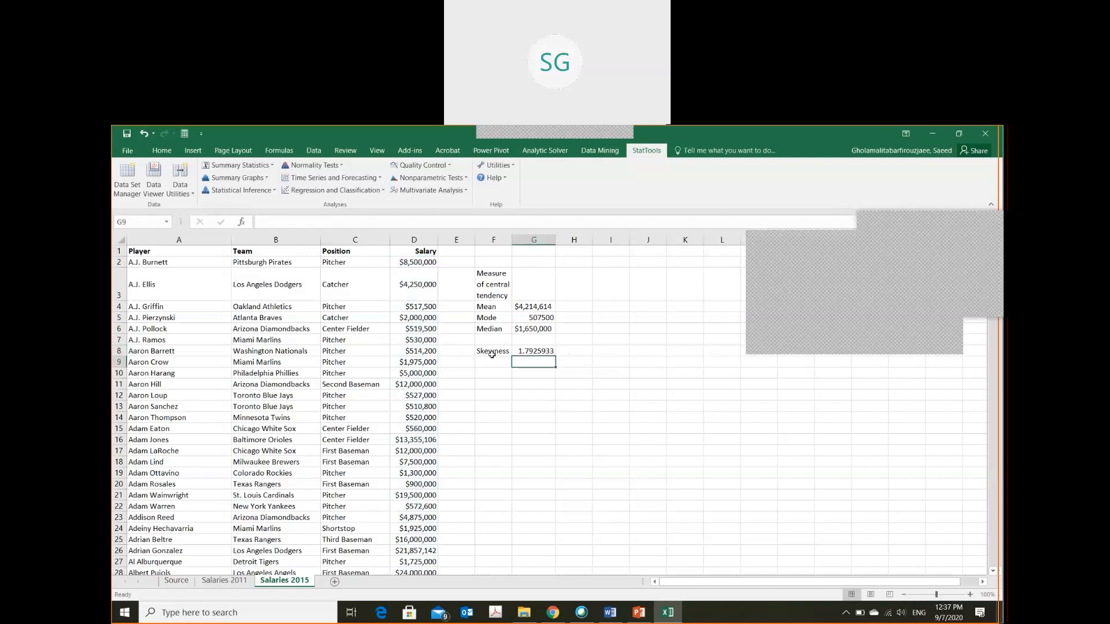
pyautogui.press('Up')
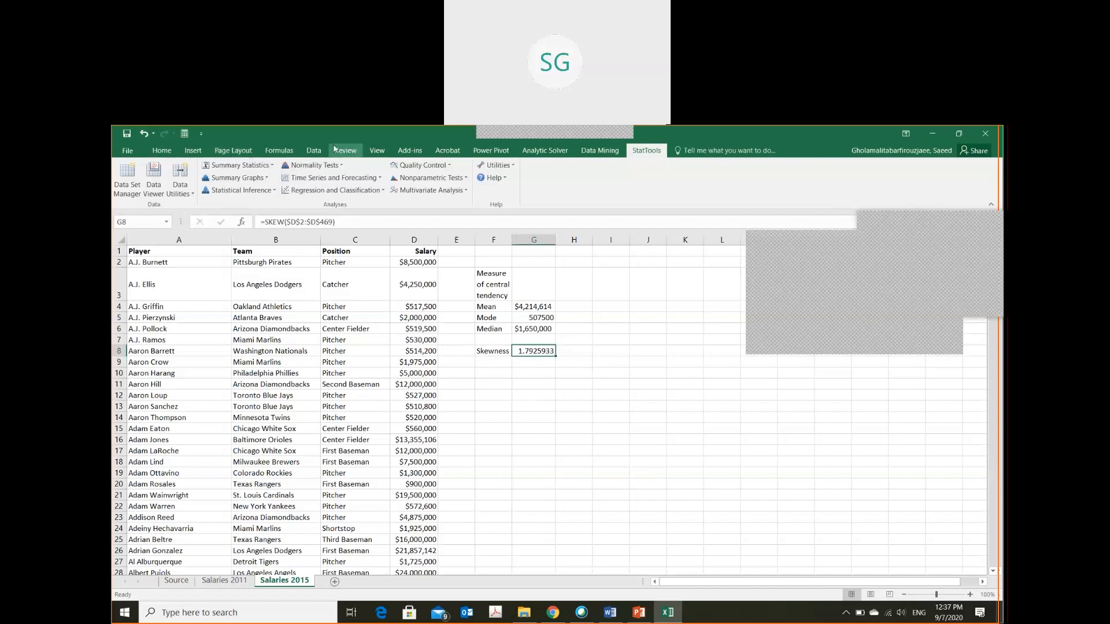
pyautogui.click(264, 166)
pyautogui.click(255, 180)
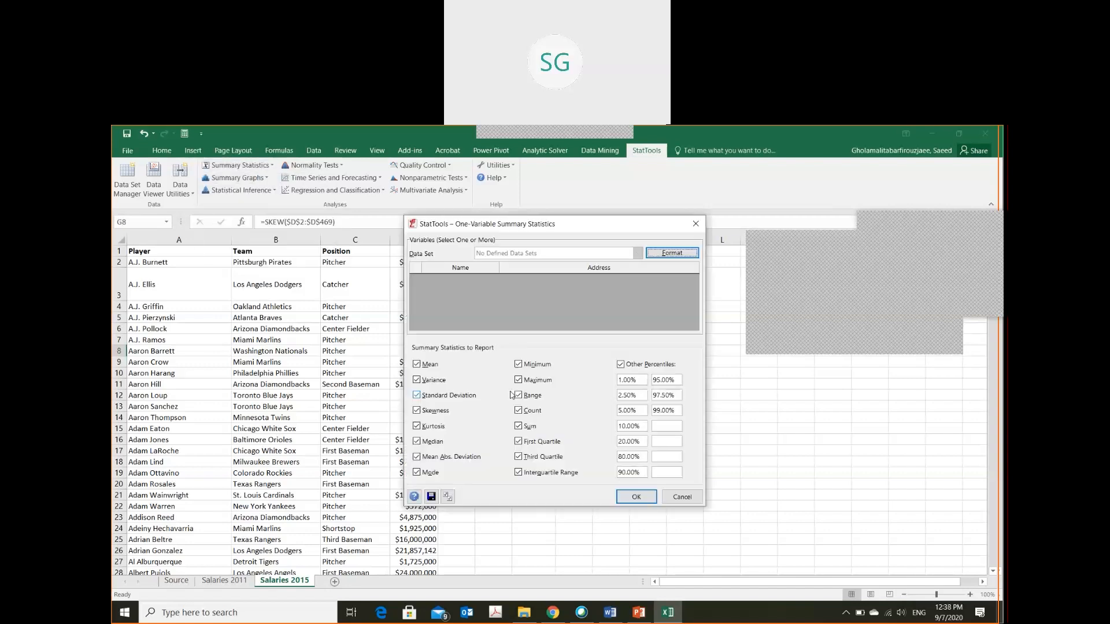
pyautogui.press('Escape')
pyautogui.click(263, 178)
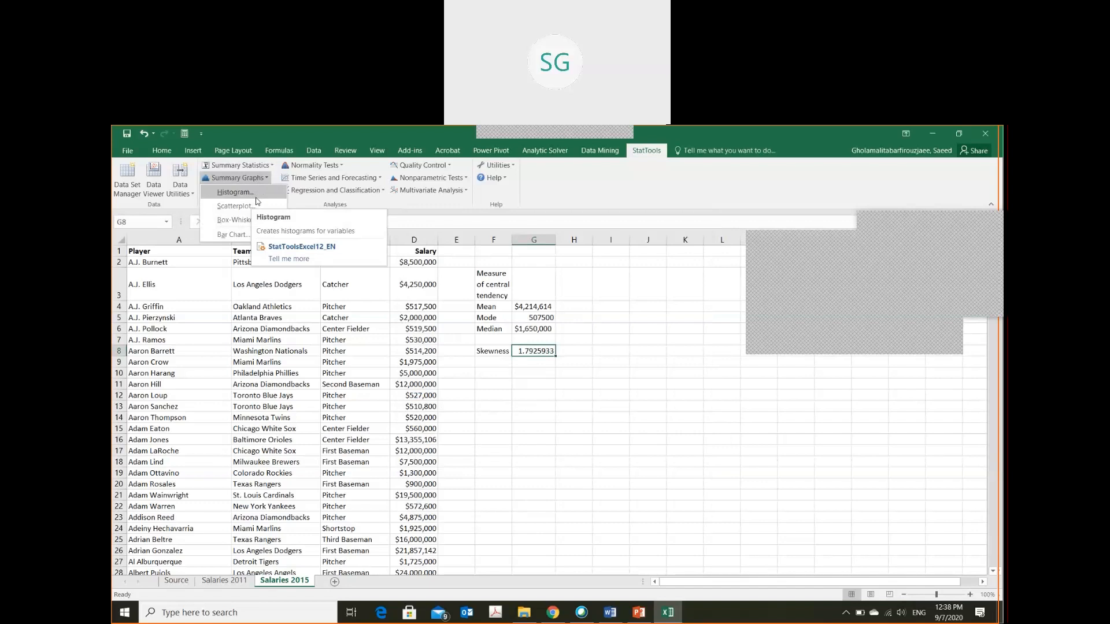
pyautogui.click(256, 200)
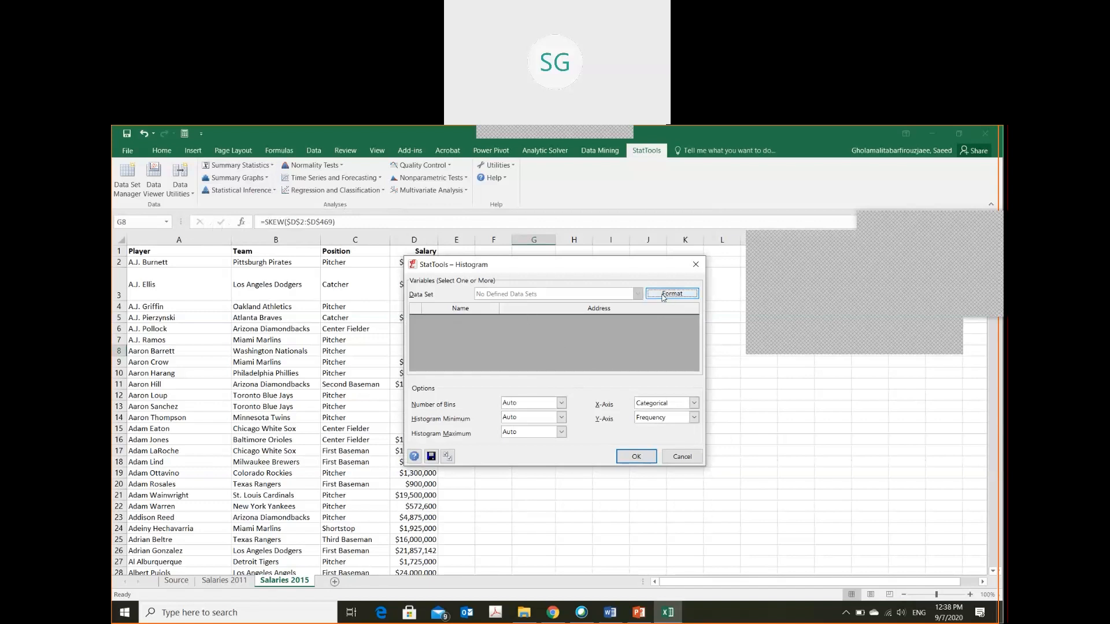
pyautogui.click(682, 456)
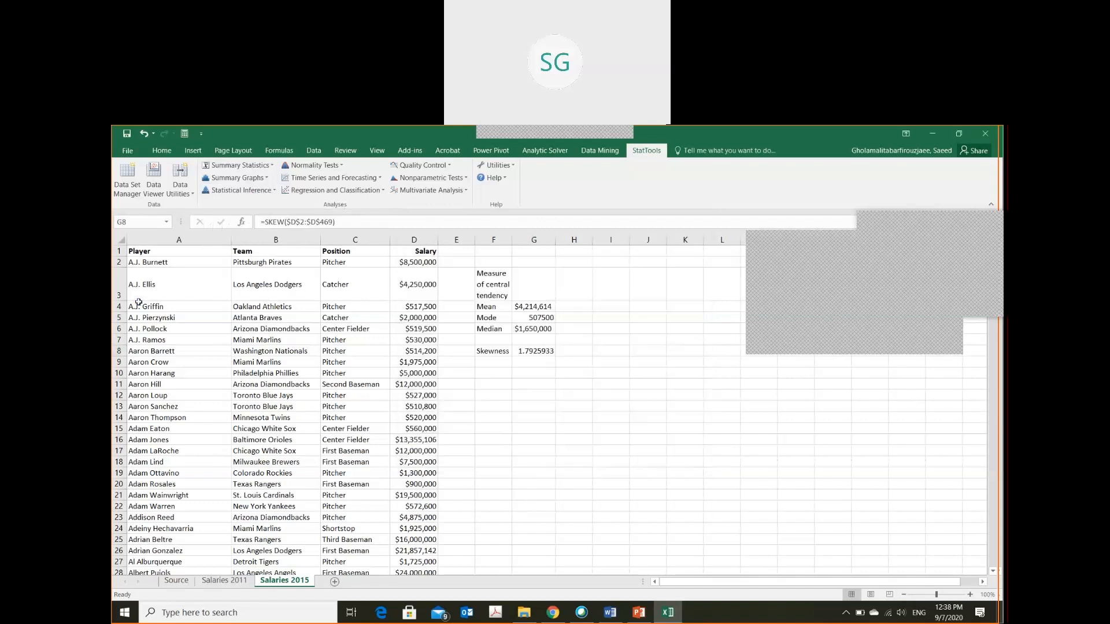
# Define a new StatTools data set, Data Set #1, over A1:D869 with variables in columns and names in the first row
pyautogui.click(118, 195)
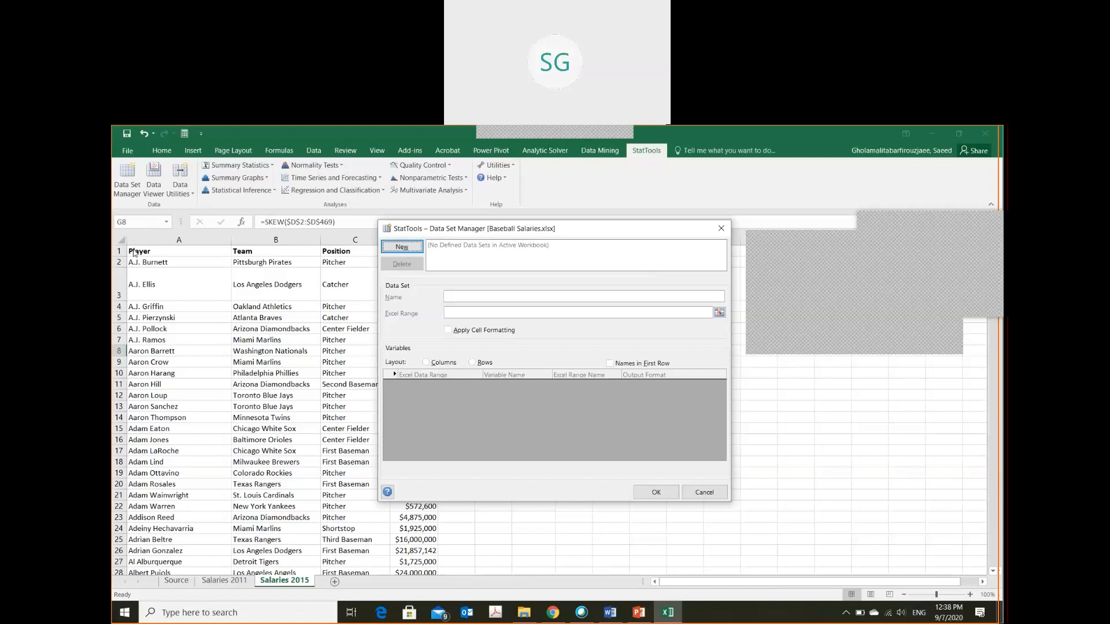
pyautogui.click(404, 249)
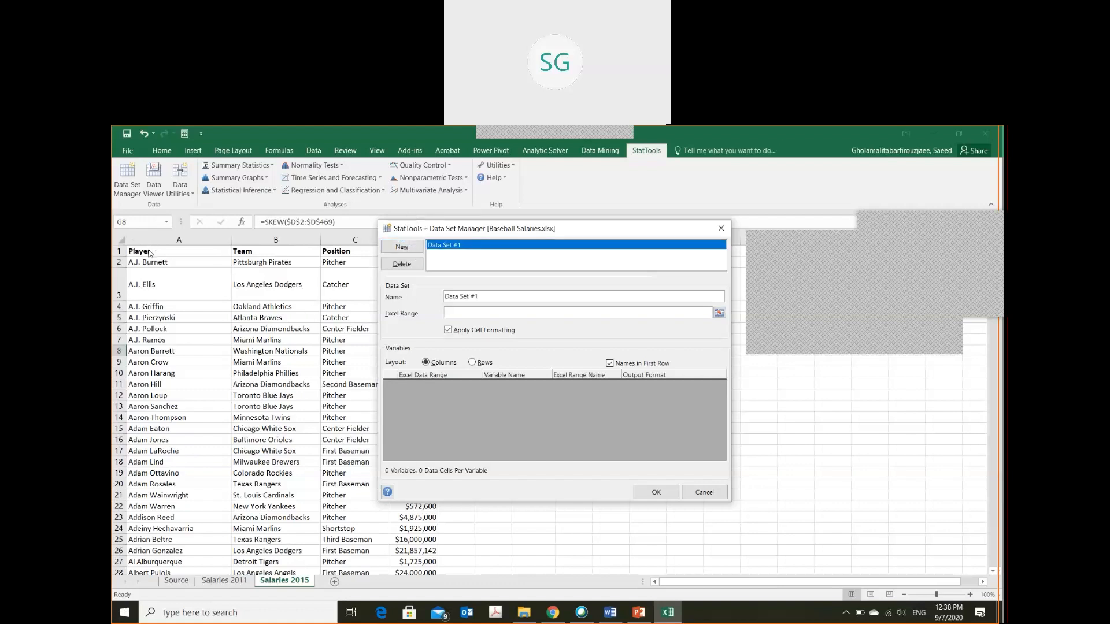
pyautogui.click(719, 313)
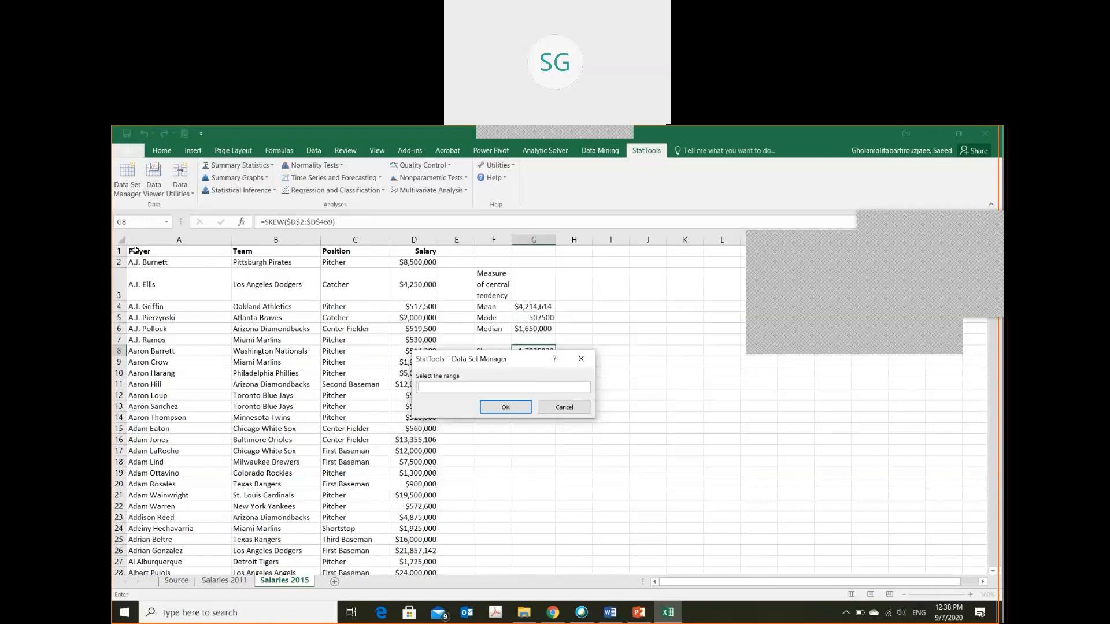
pyautogui.click(135, 250)
pyautogui.hotkey('ctrl', 'shift', 'End')
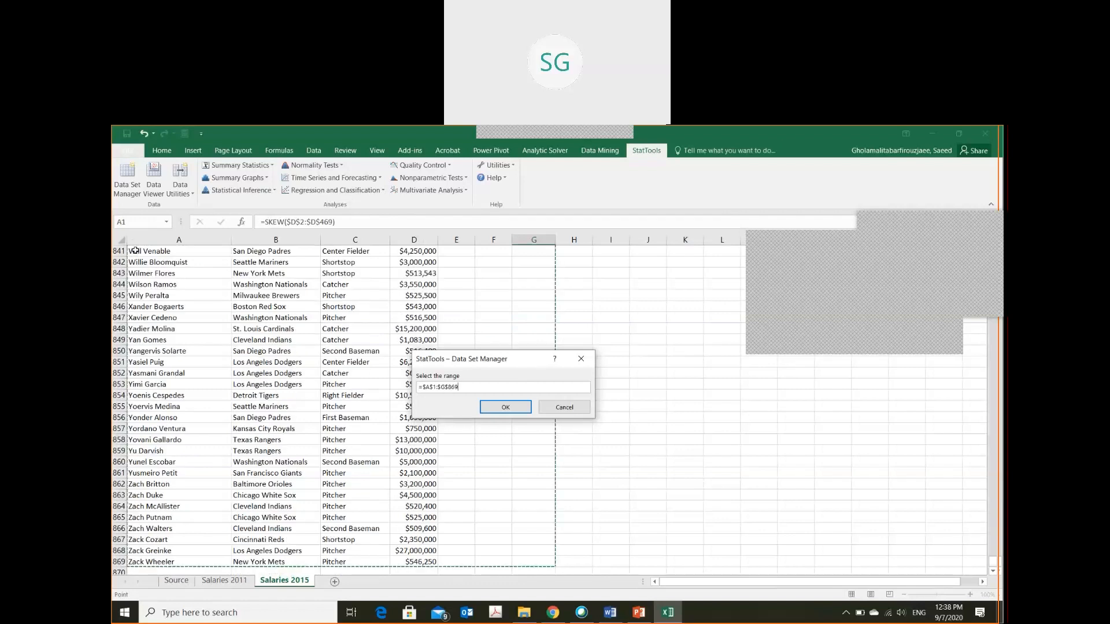
pyautogui.hotkey('shift', 'Left')
pyautogui.hotkey('shift', 'Left')
pyautogui.hotkey('shift', 'Left')
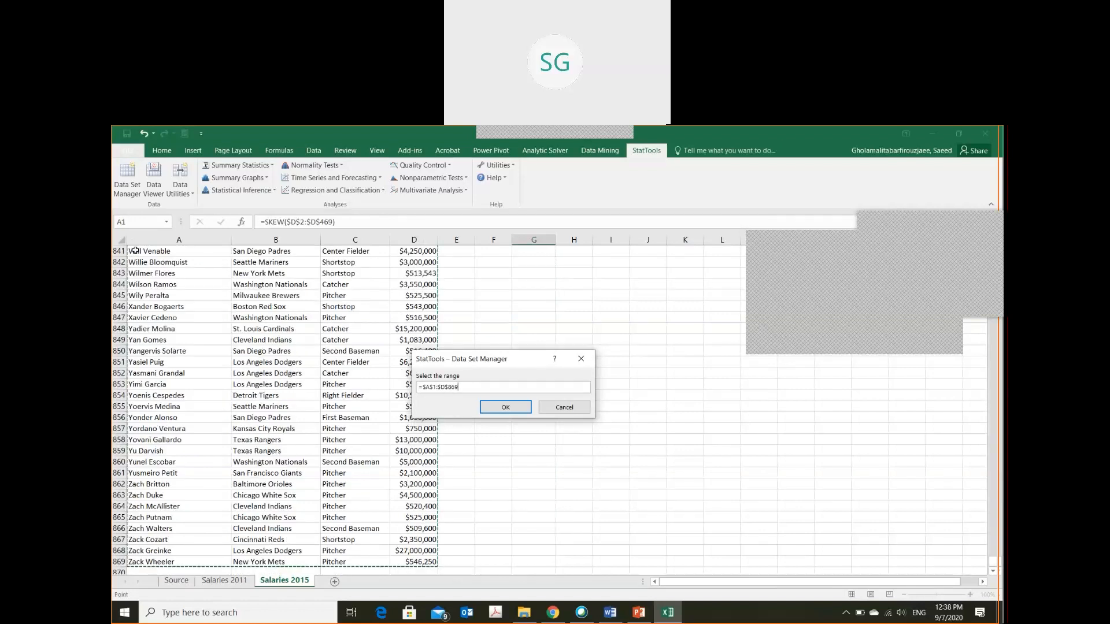
pyautogui.click(512, 408)
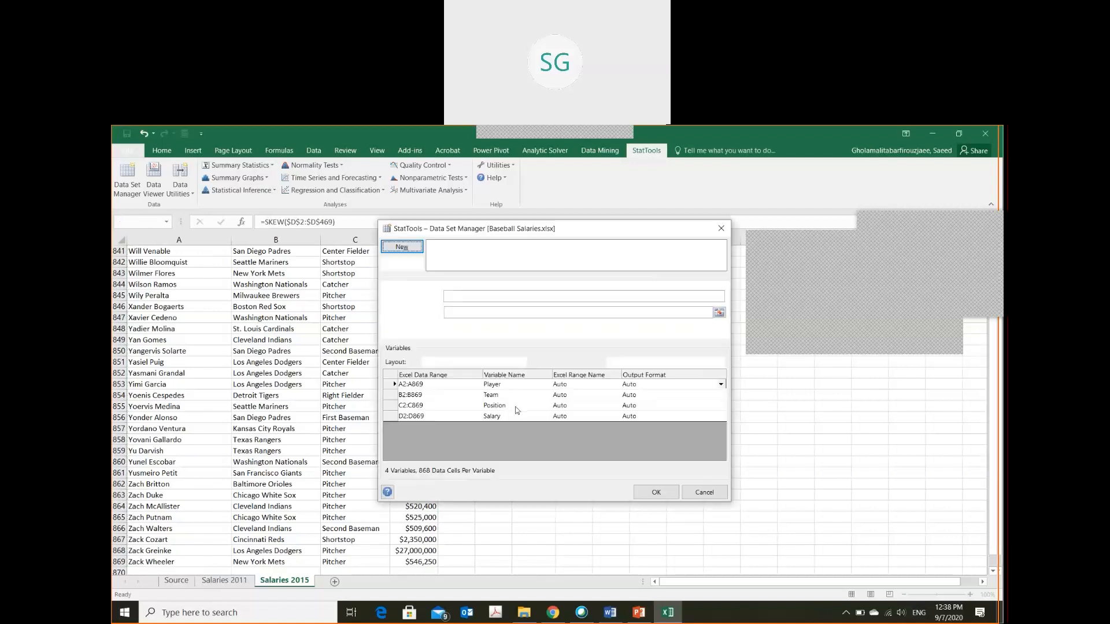
pyautogui.click(639, 492)
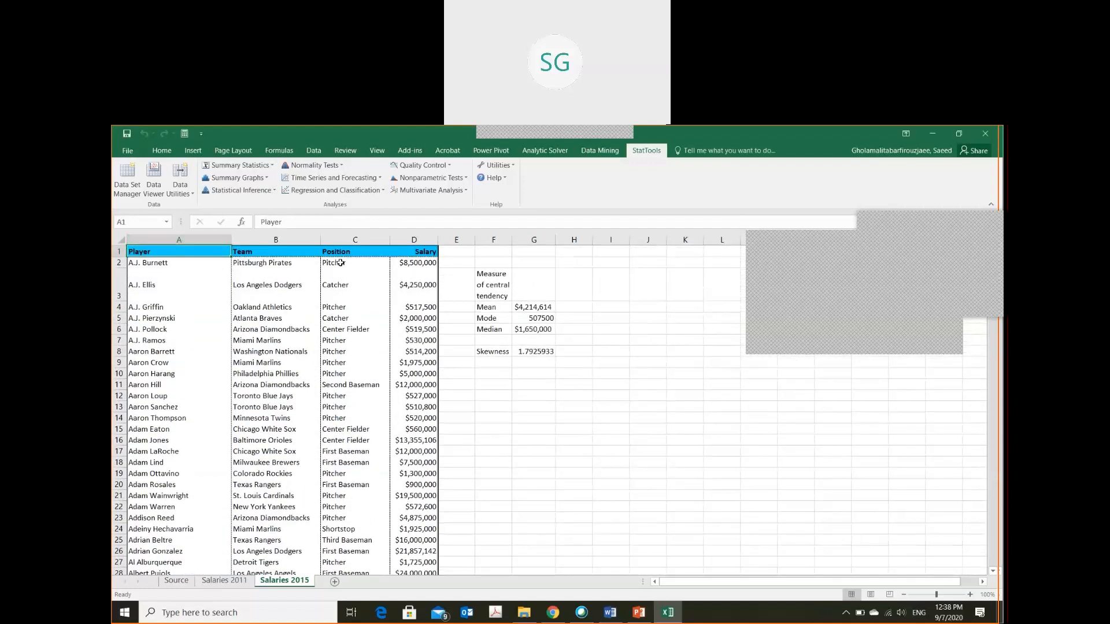
# Create a StatTools histogram of the Salary variable with automatic bins and a frequency axis, and inspect its first bar
pyautogui.click(266, 178)
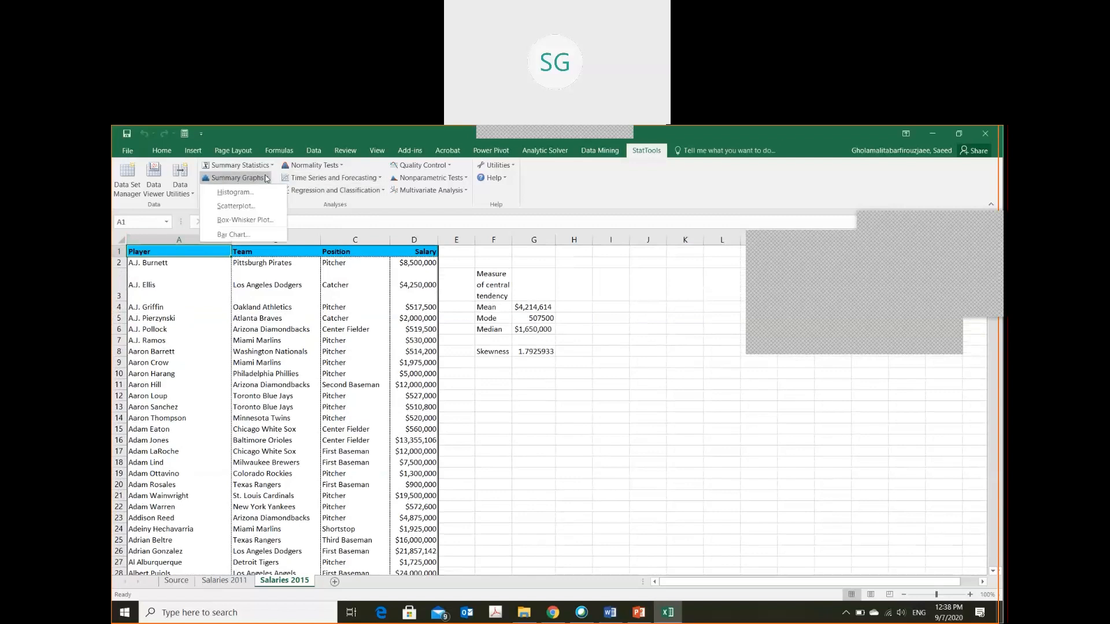
pyautogui.click(234, 192)
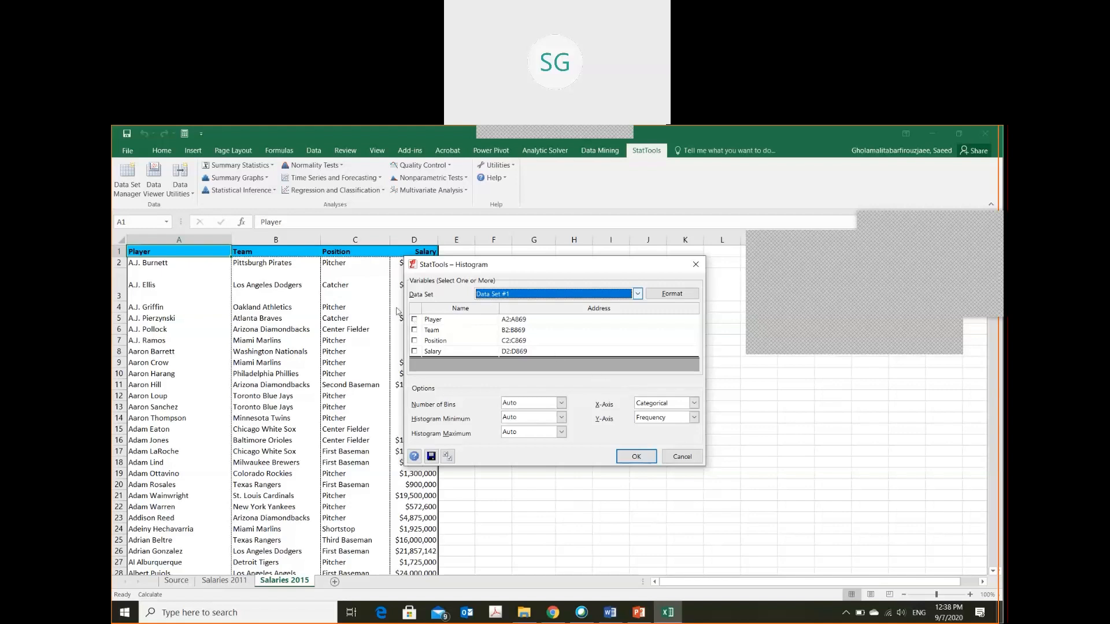
pyautogui.click(414, 352)
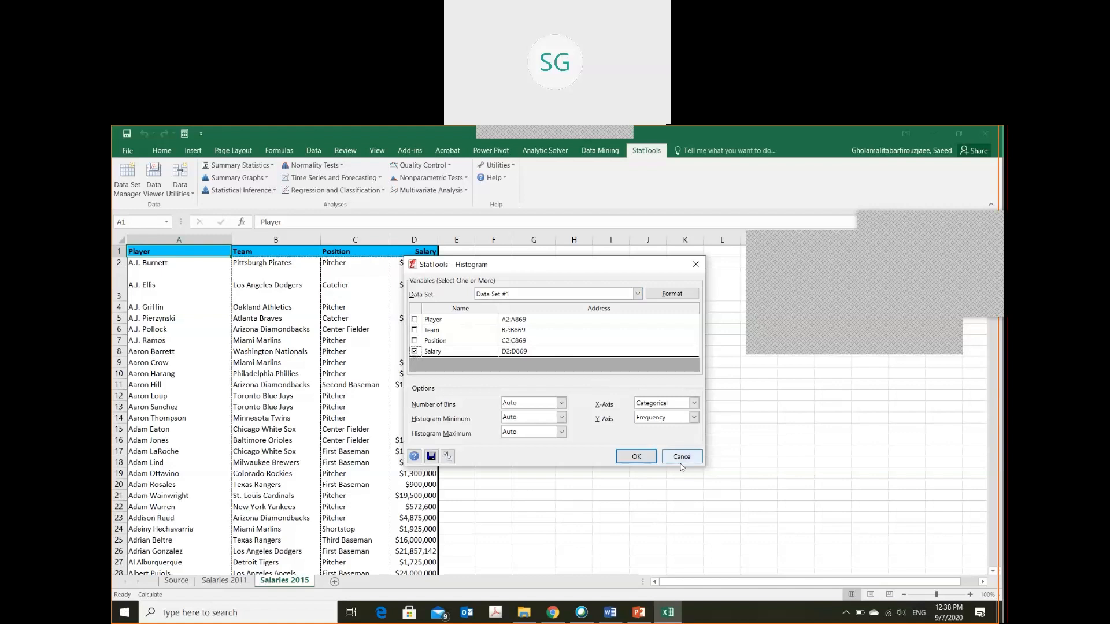
pyautogui.click(636, 458)
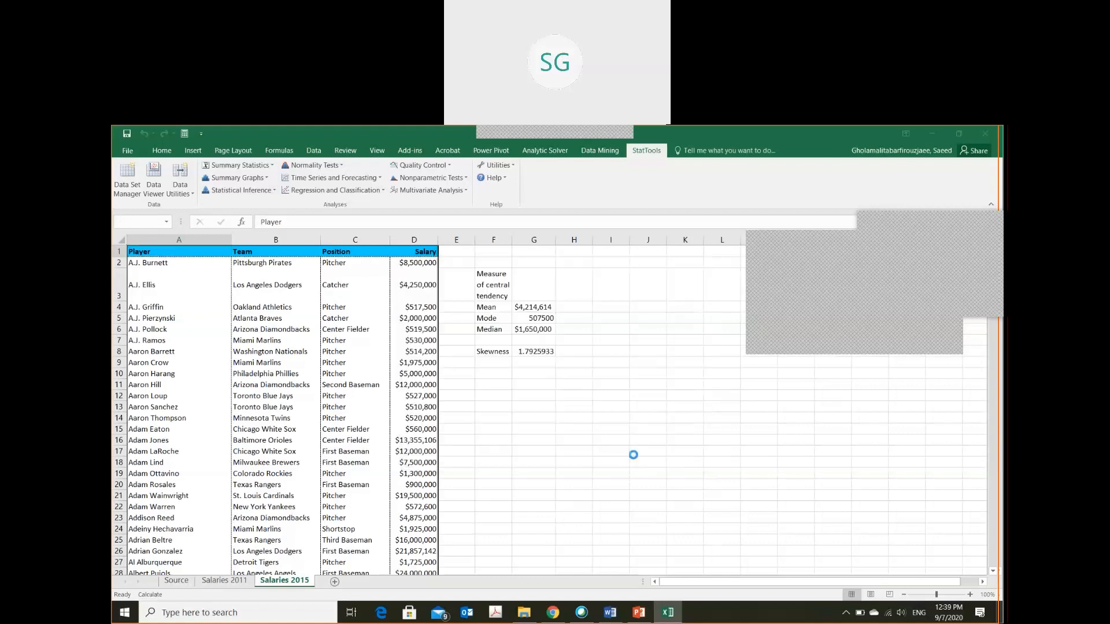
pyautogui.scroll(-4, 464, 453)
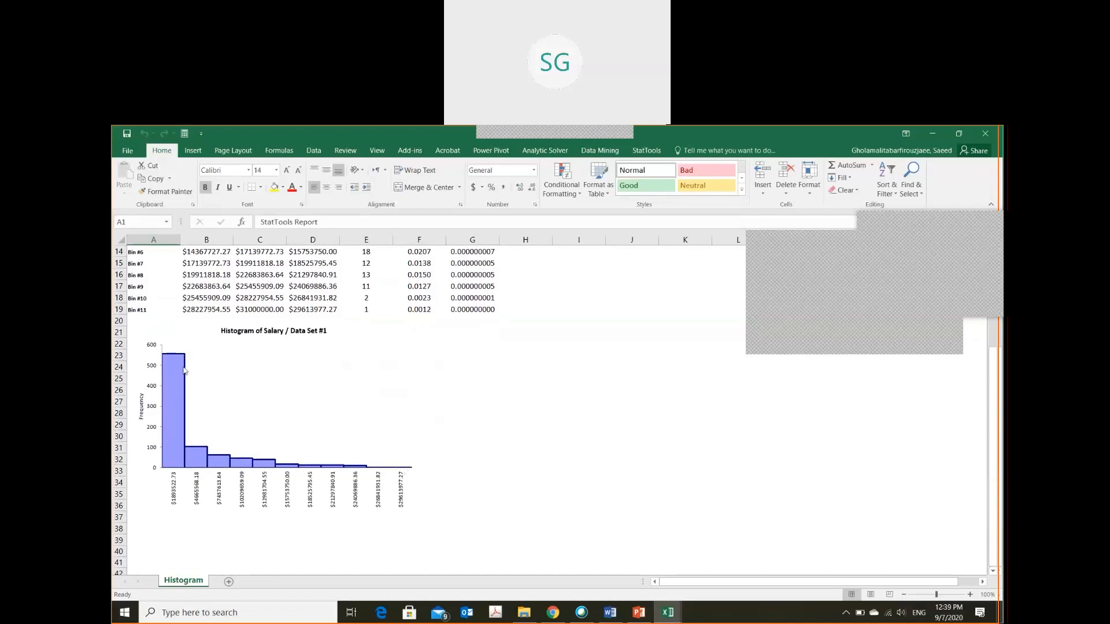
pyautogui.moveTo(183, 370)
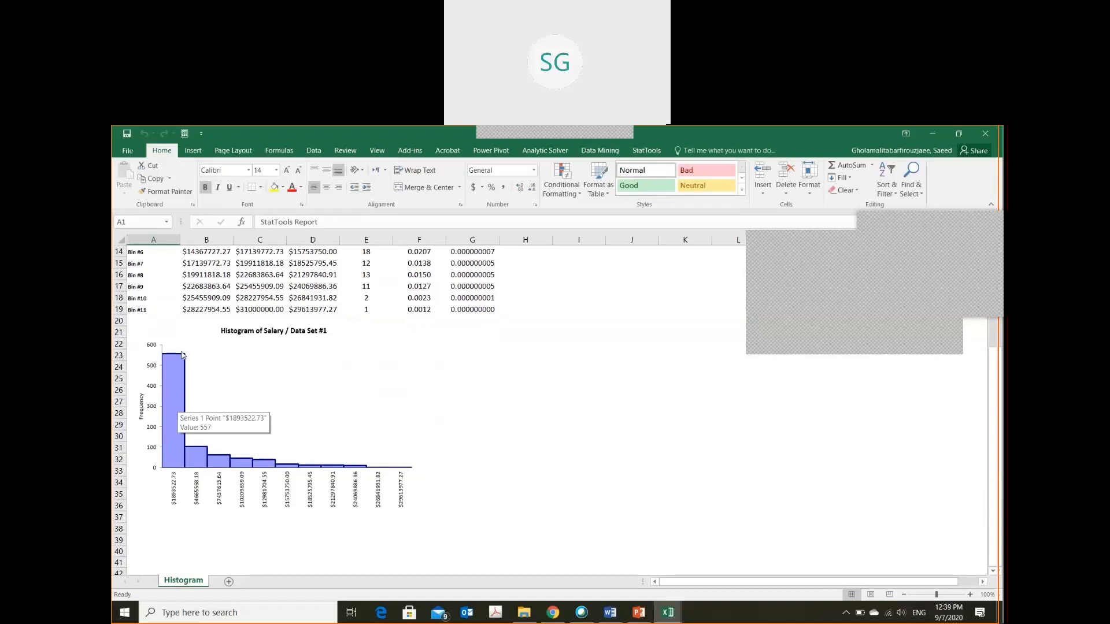